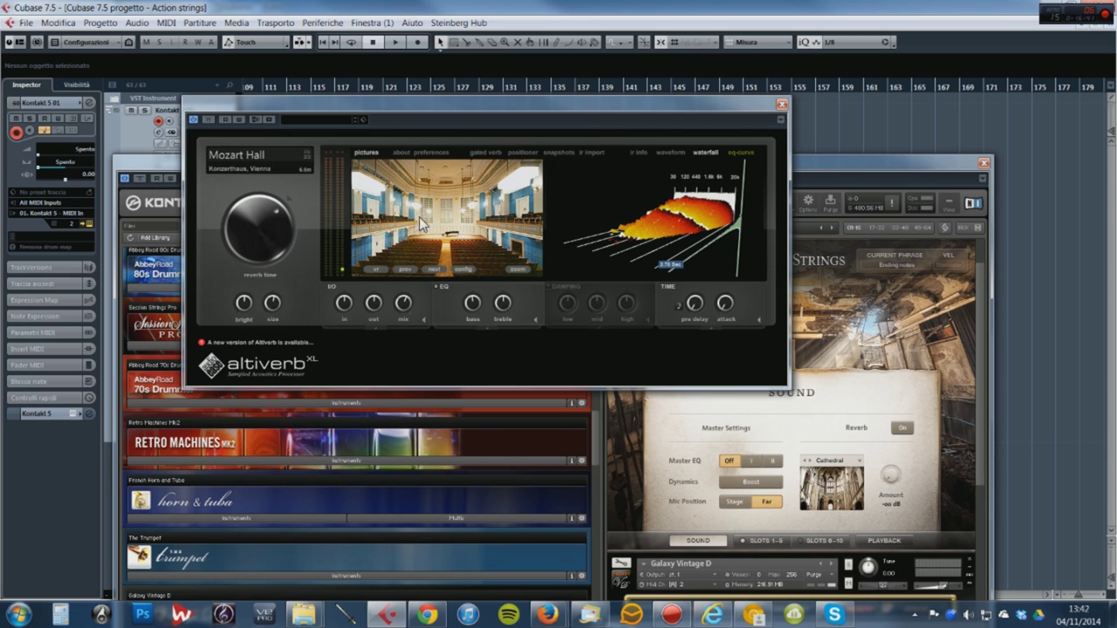
Browse the Altiverb impulse responses and load The Great Pyramid, Kings Chamber, from the music category mausoleum
mouse_move(384, 182)
left_click(390, 208)
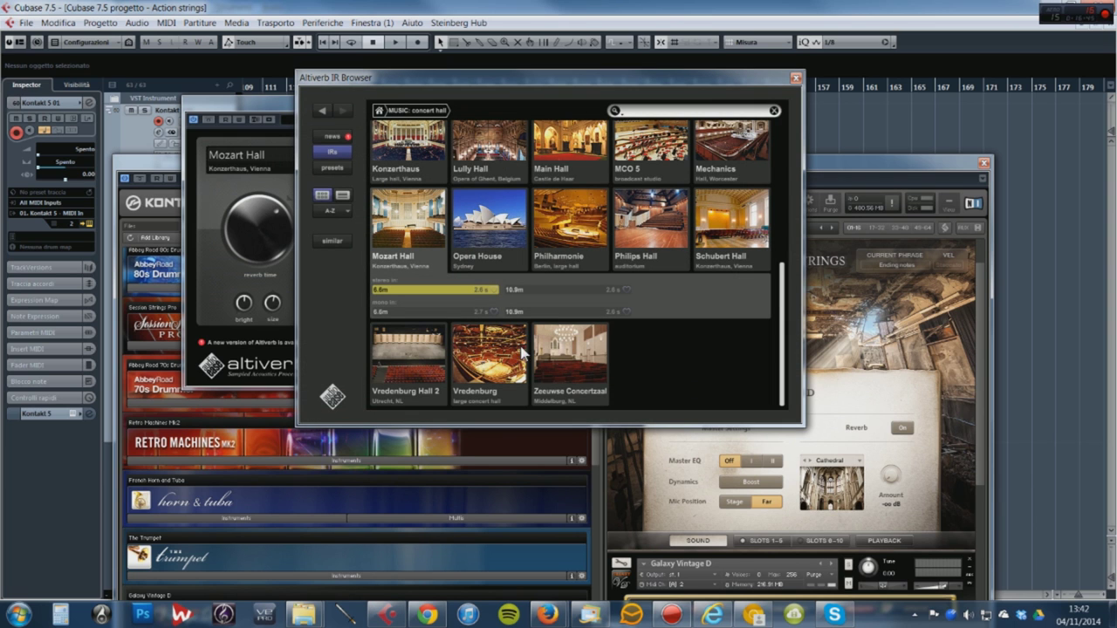
scroll(594, 332, "up", 3)
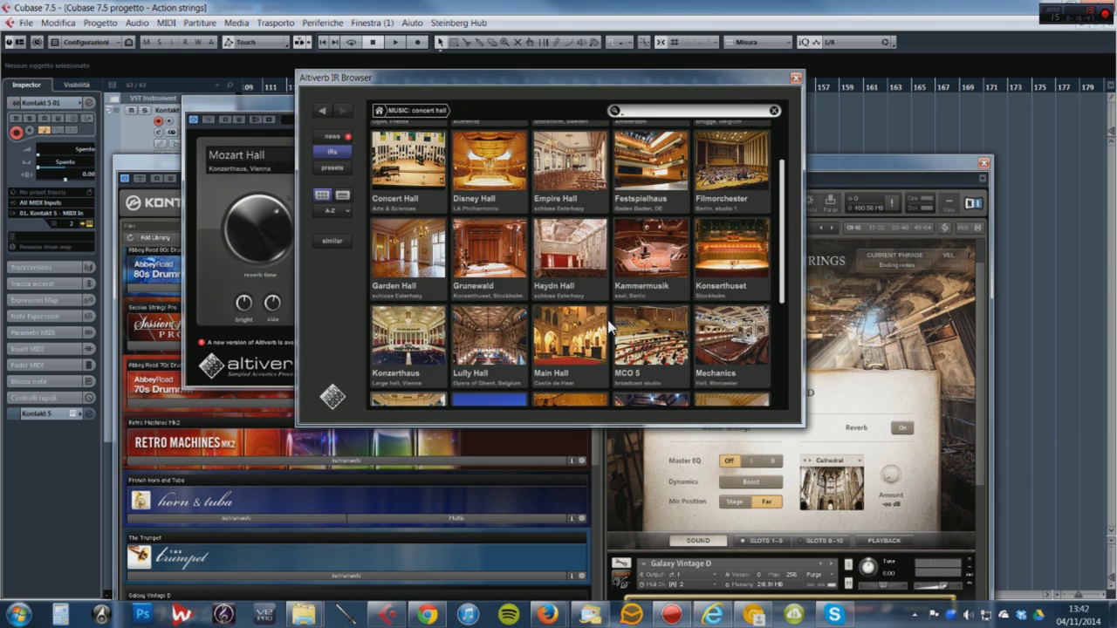
scroll(611, 328, "up", 2)
left_click(380, 110)
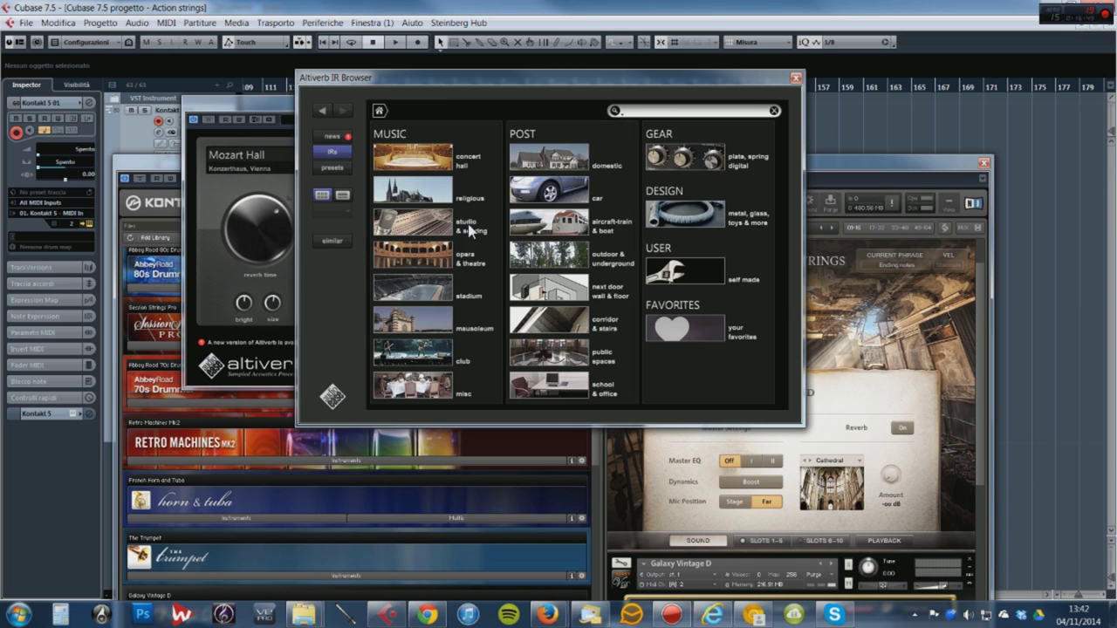
left_click(441, 321)
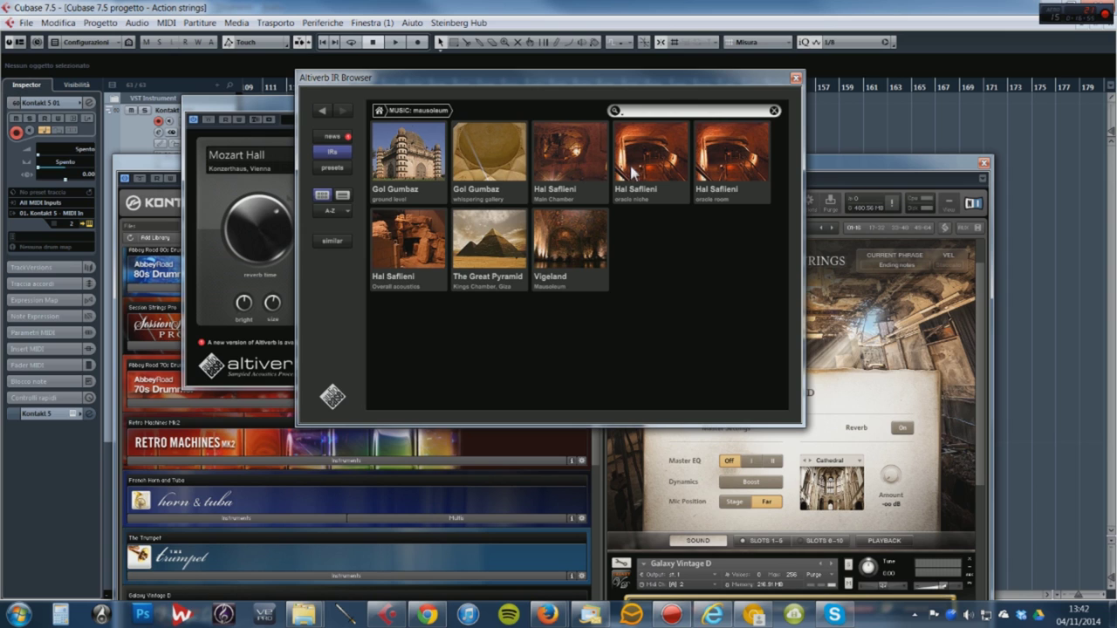
left_click(505, 244)
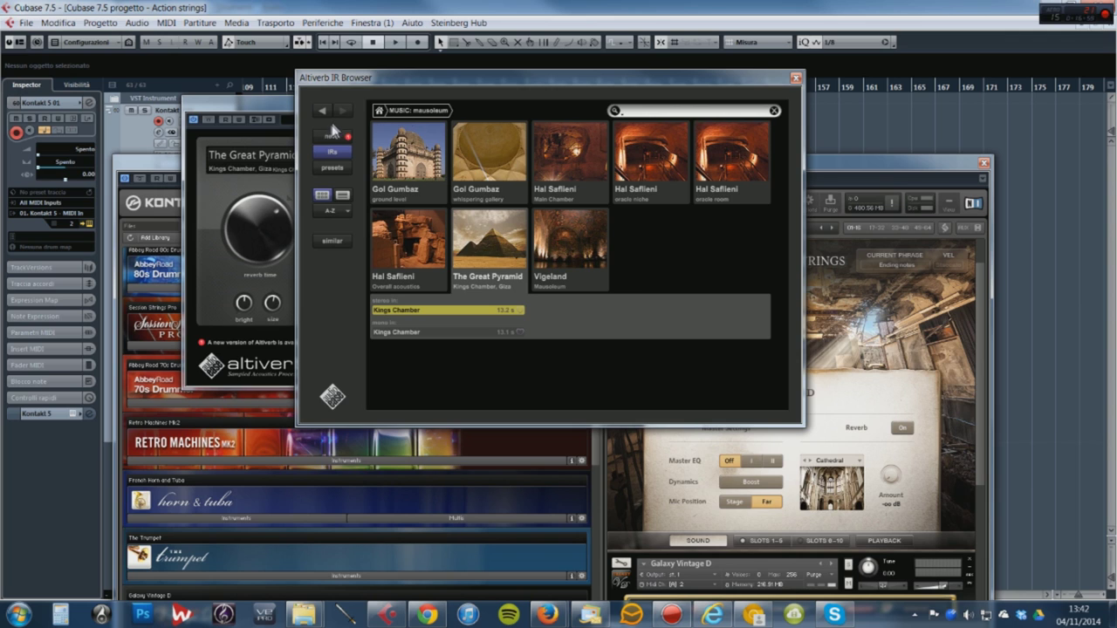
Revisit the mausoleum category, then shift the IR browser aside and return to the reverb window to view the loaded space
left_click(377, 111)
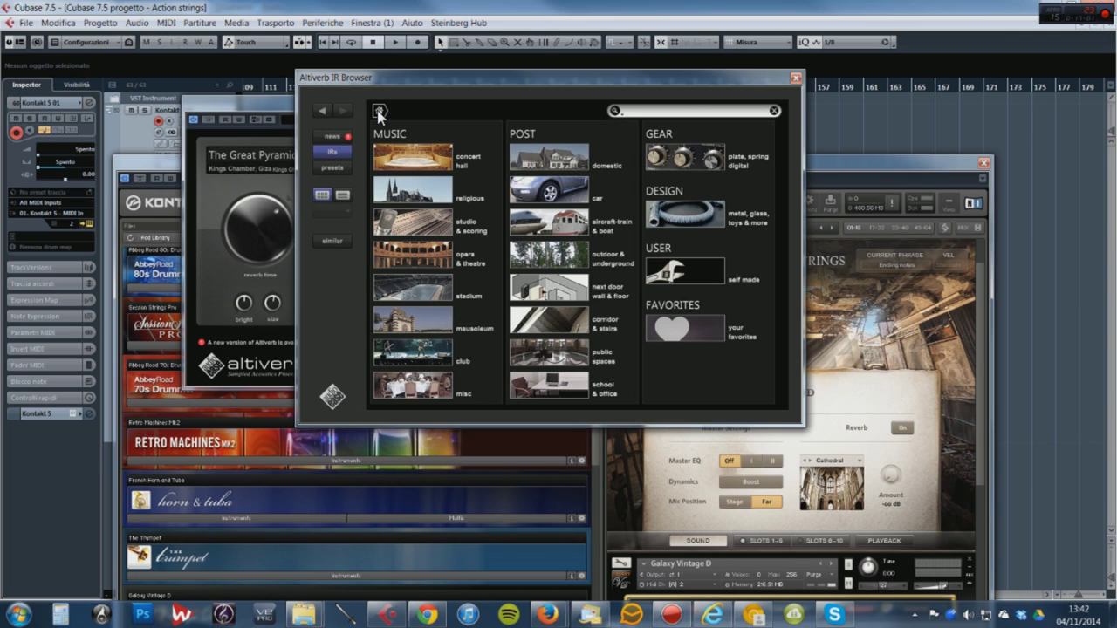
left_click(428, 320)
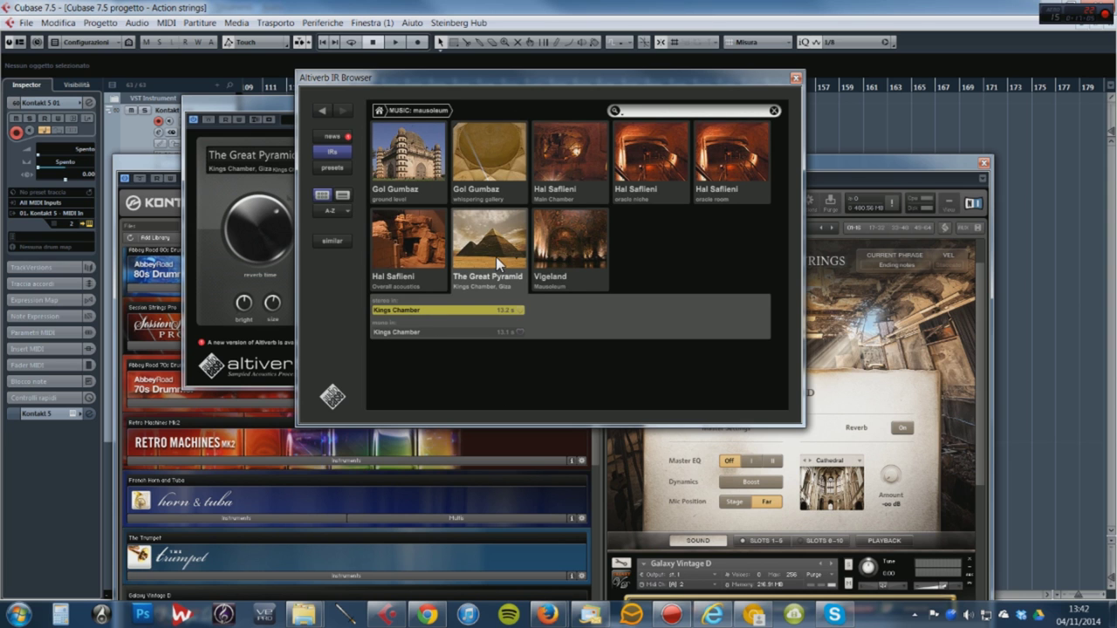
left_click_drag(439, 92, 916, 64)
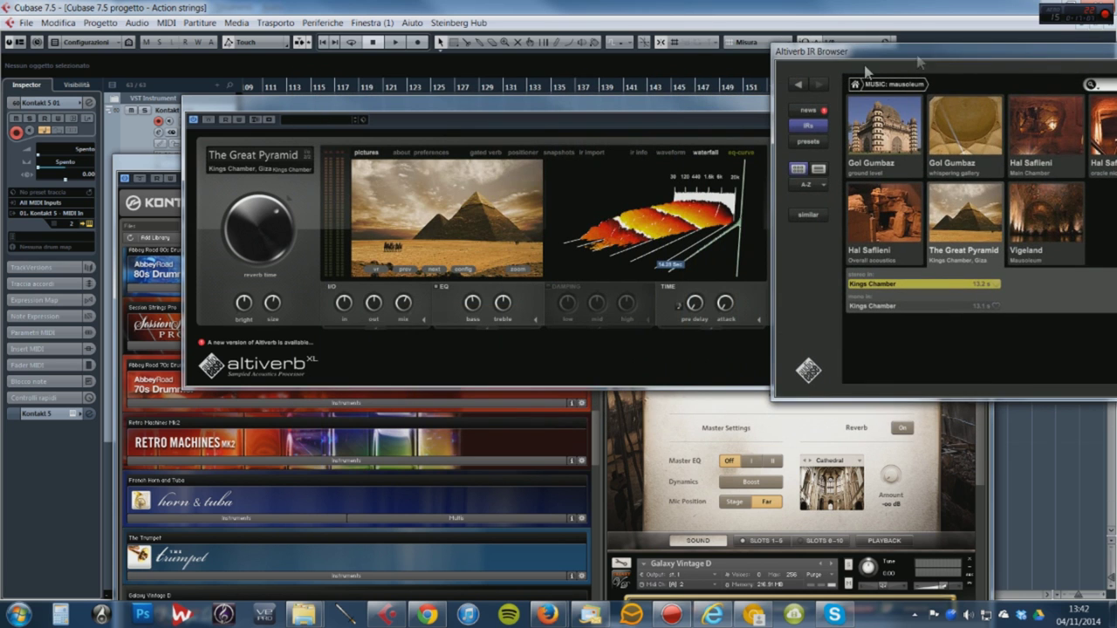
left_click(195, 120)
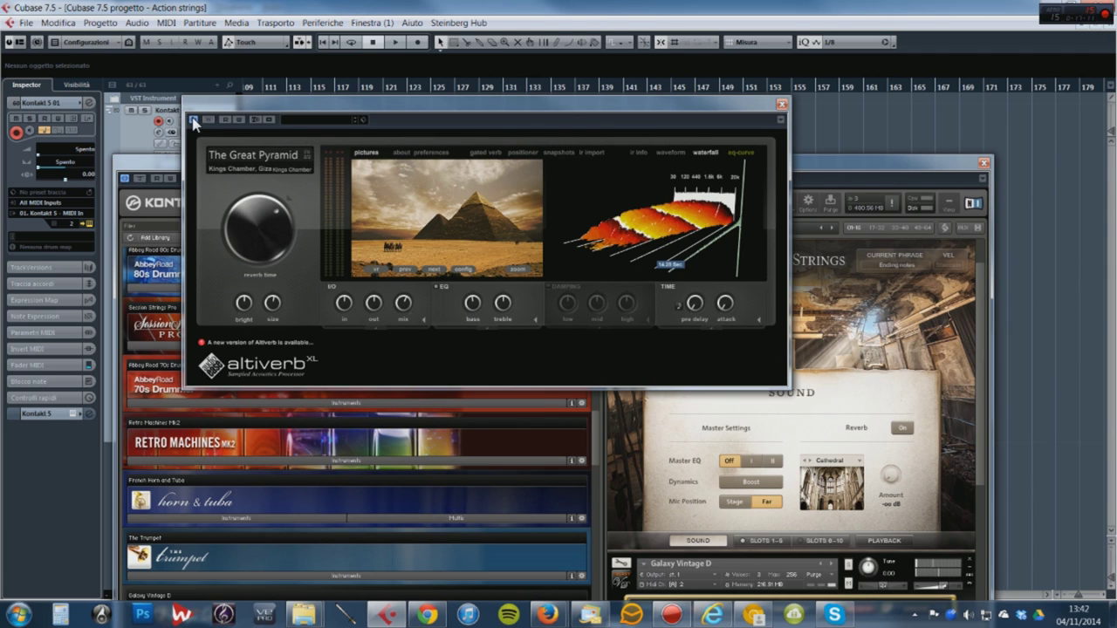
Clear the Altiverb and Kontakt windows out of the way so the project's track list and timeline are unobstructed
mouse_move(278, 213)
left_click_drag(349, 111, 556, 109)
key("alt+F4")
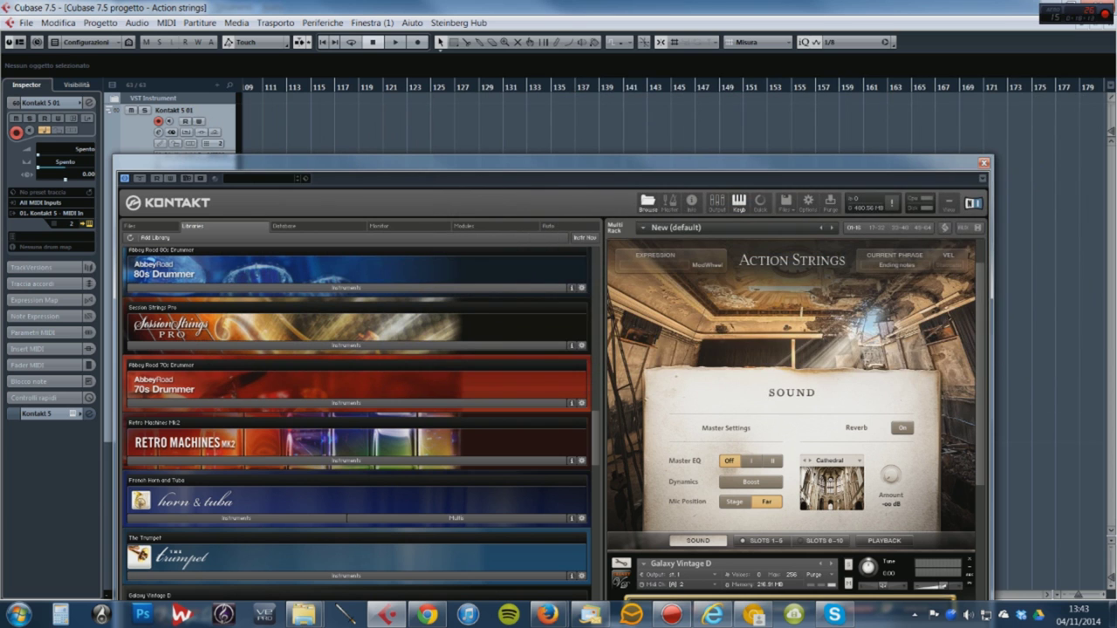
left_click_drag(497, 166, 1091, 170)
key("alt+F4")
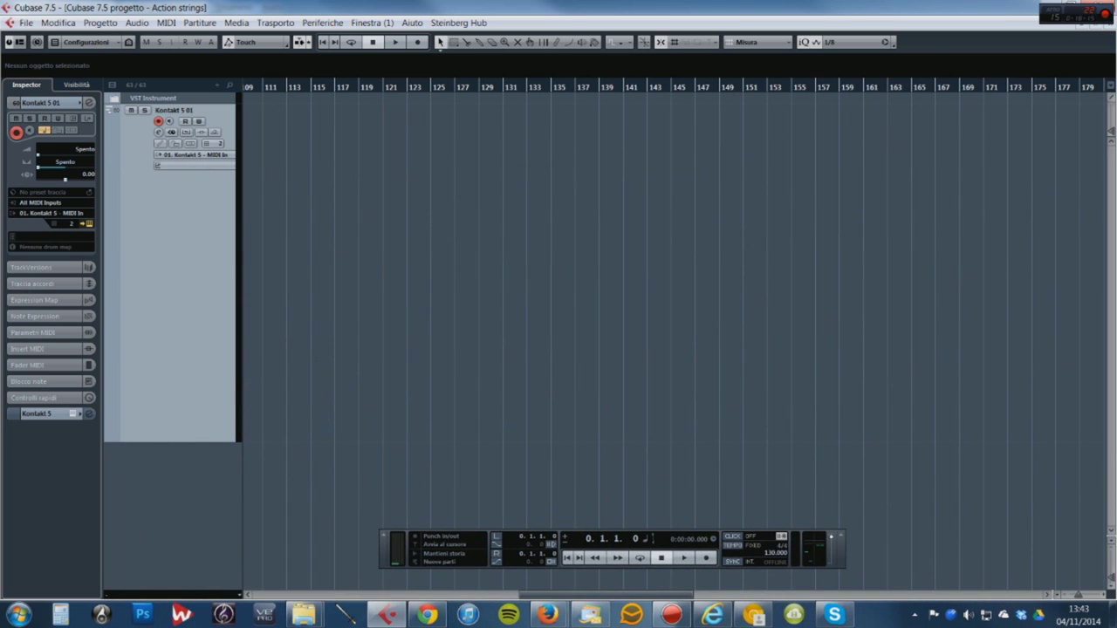
Add one mono audio track to the project
right_click(137, 494)
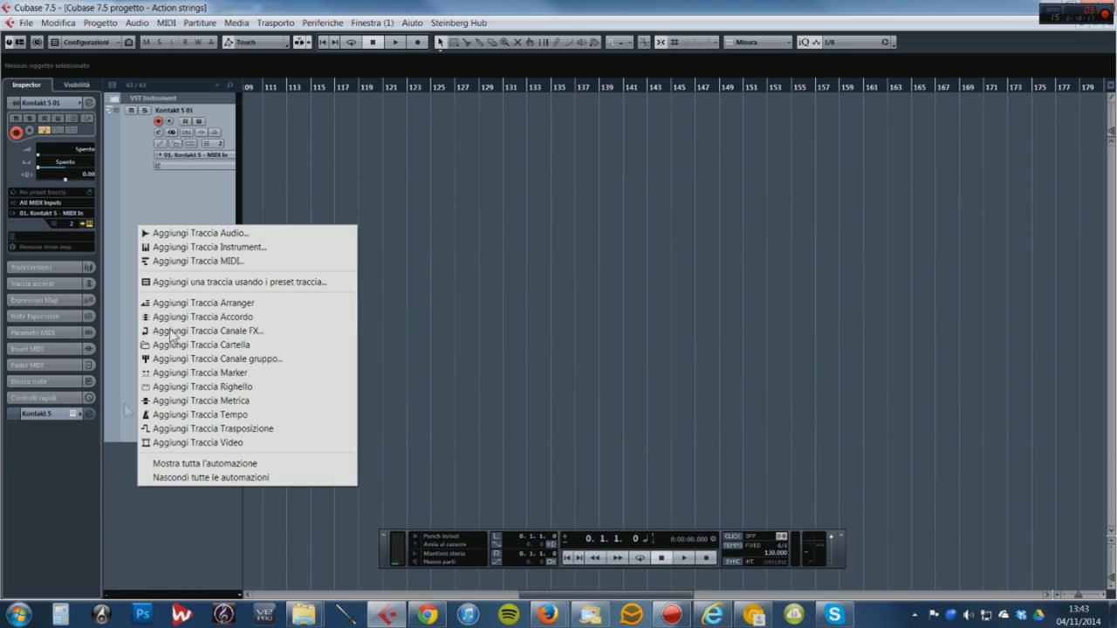
left_click(209, 232)
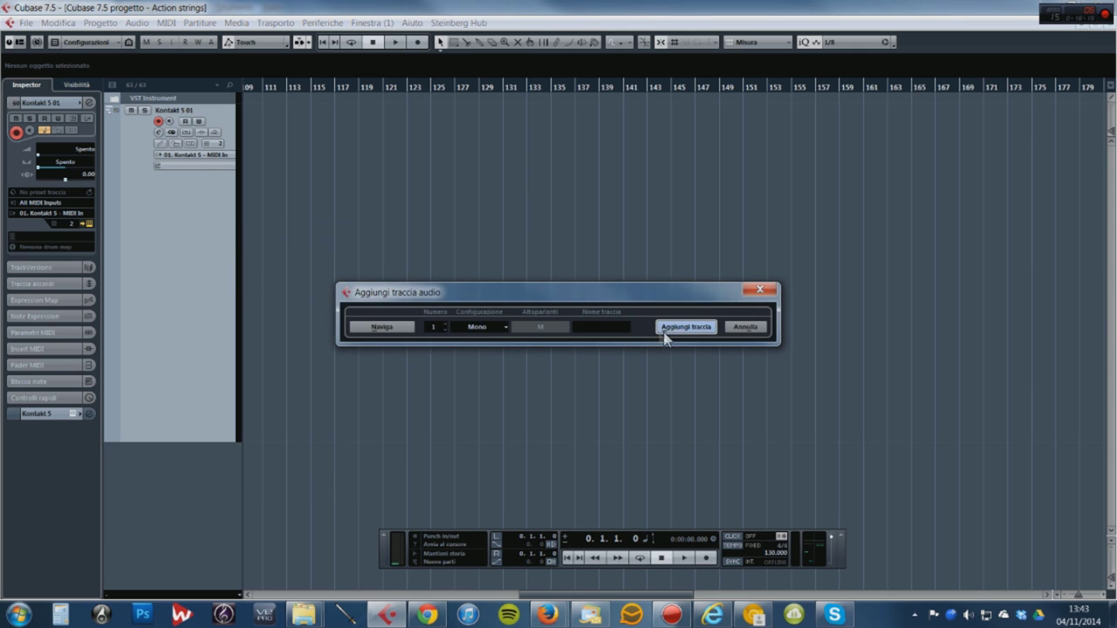
left_click(669, 331)
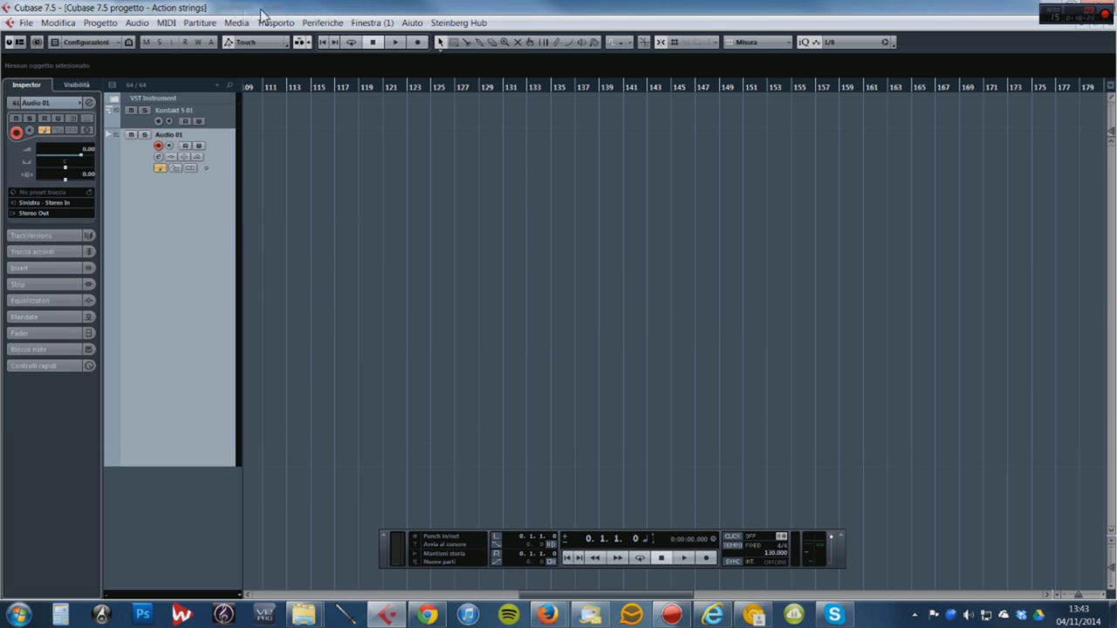
Add one mono input bus in the VST connections and return to the project
left_click(322, 23)
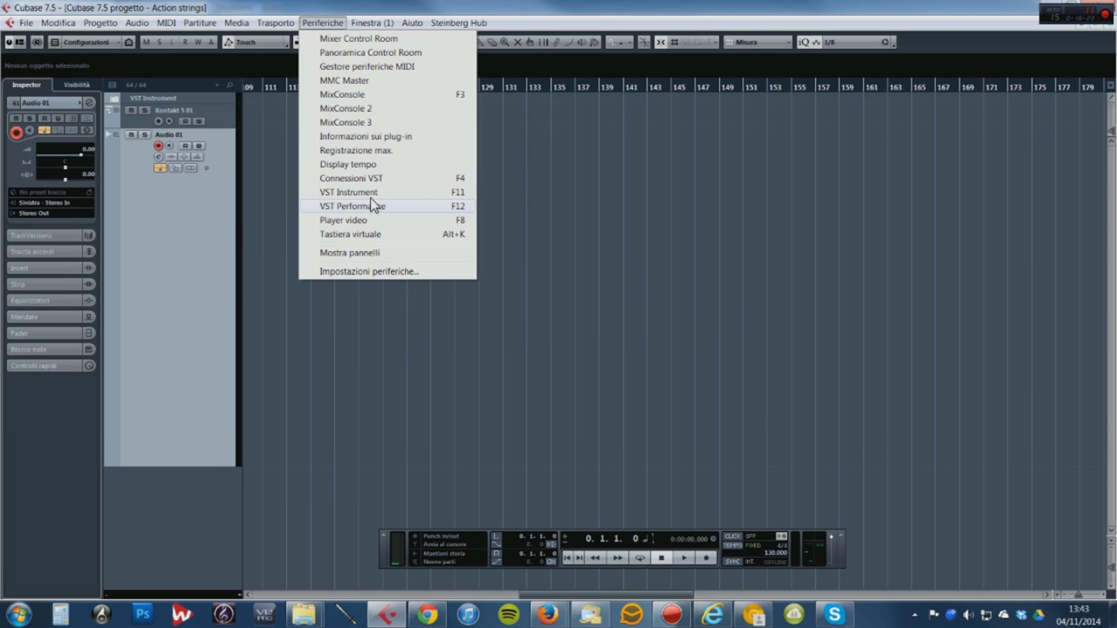
left_click(364, 179)
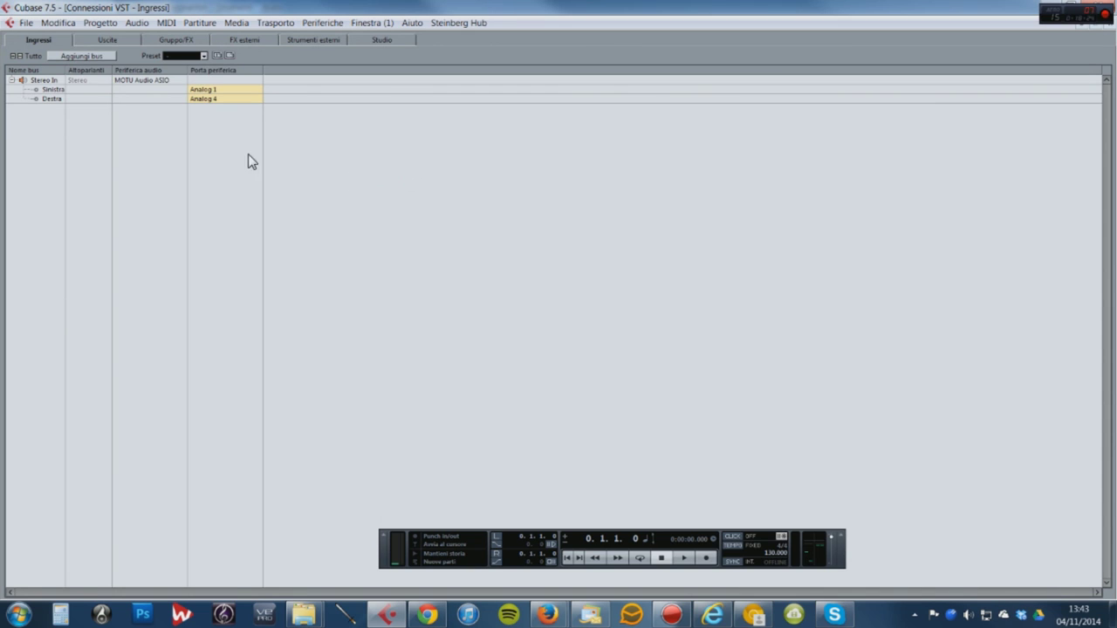
left_click(78, 56)
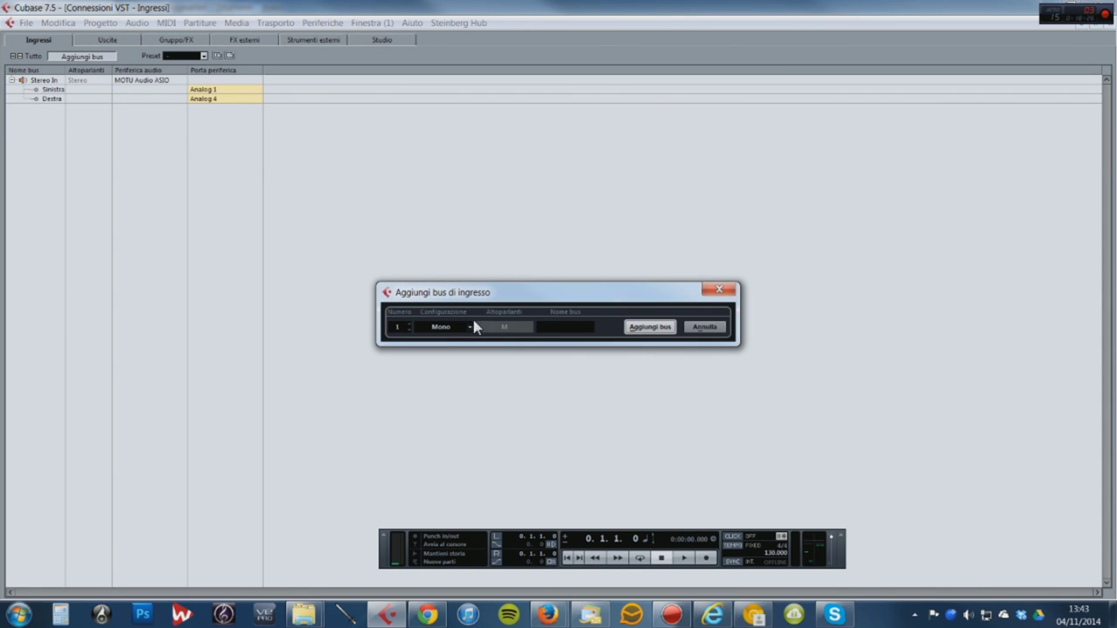
left_click(647, 328)
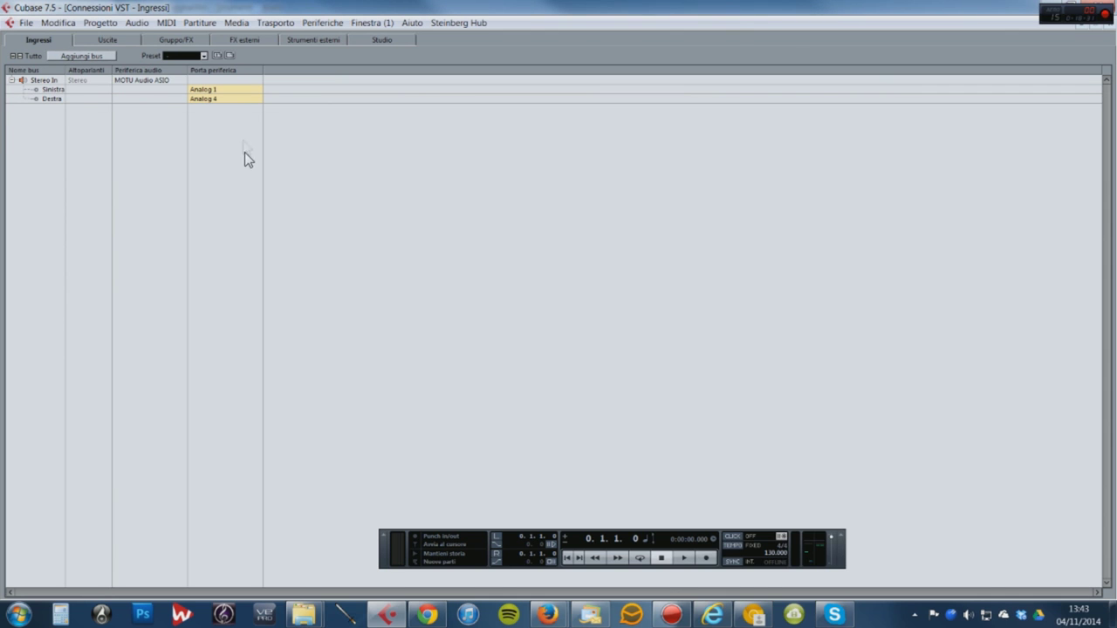
left_click(1107, 26)
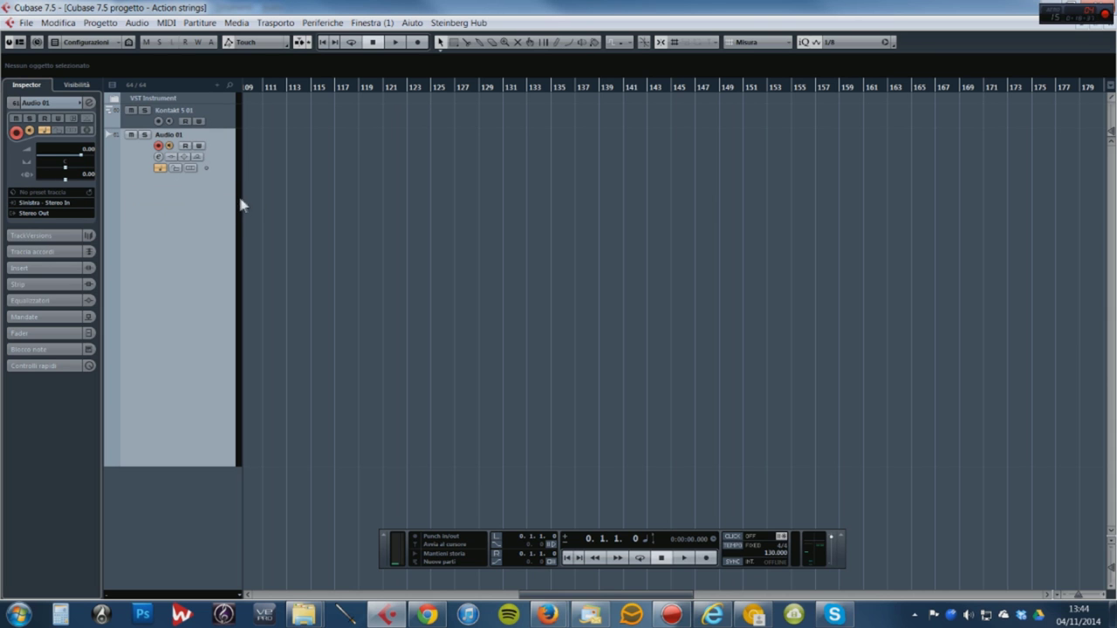
Widen the track list and set the Audio 01 track's input to Mono In
left_click_drag(243, 199, 298, 201)
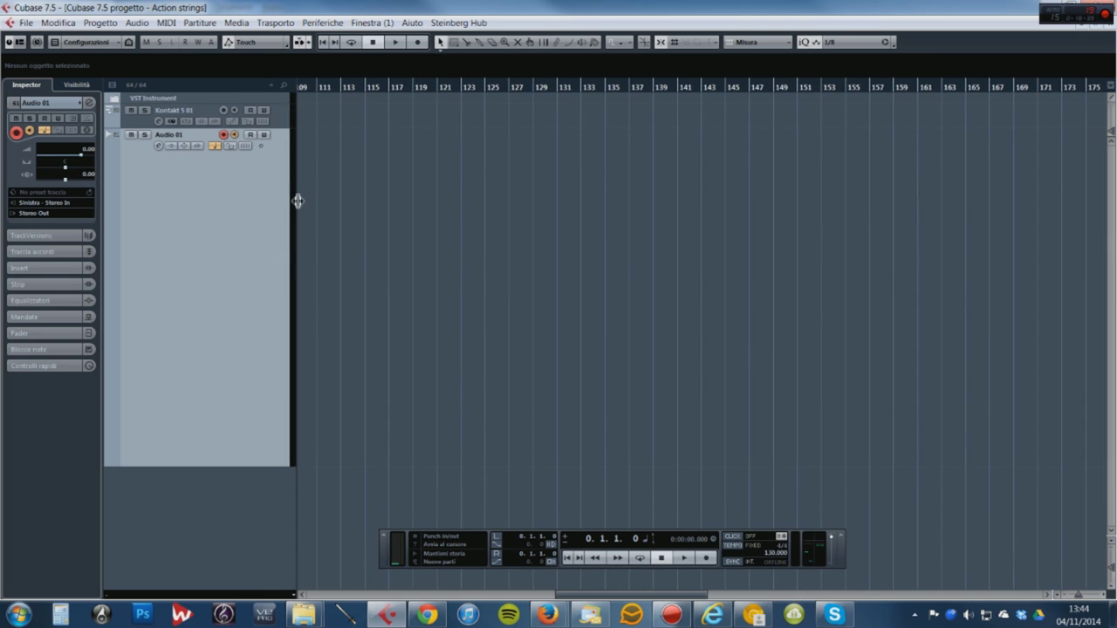
left_click(35, 203)
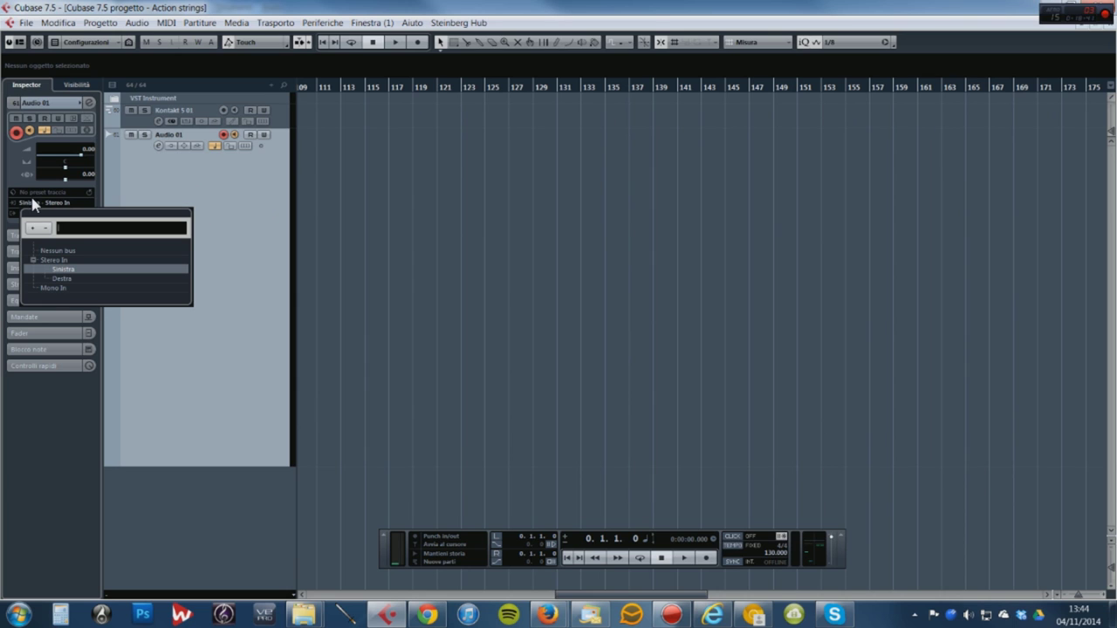
left_click(52, 287)
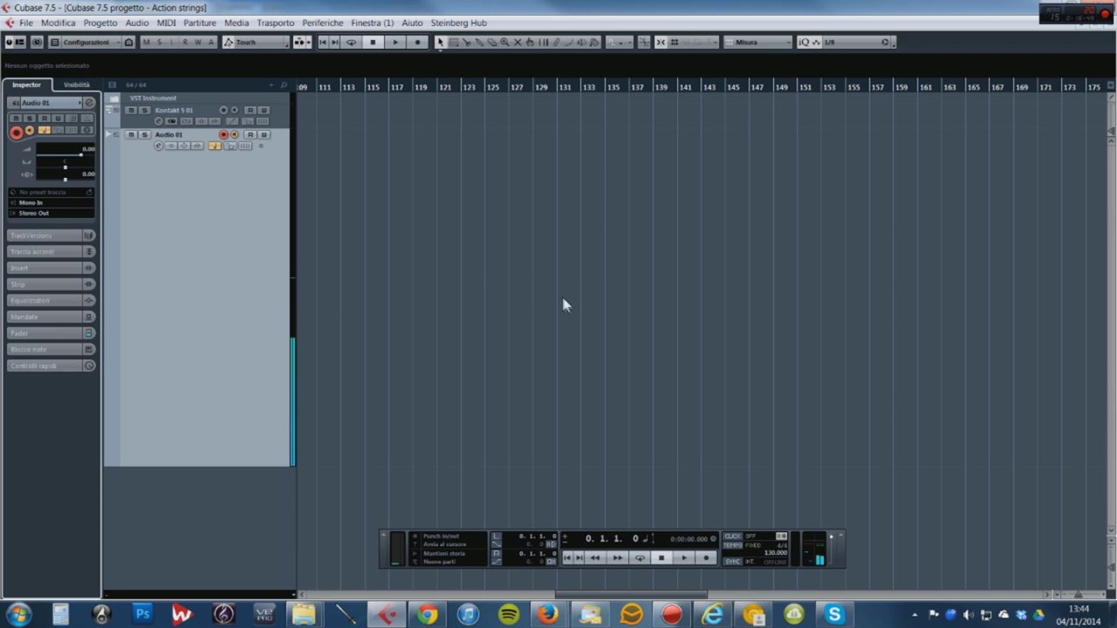
Return to the project start and record two successive takes on the Audio 01 track
left_click_drag(331, 87, 204, 98)
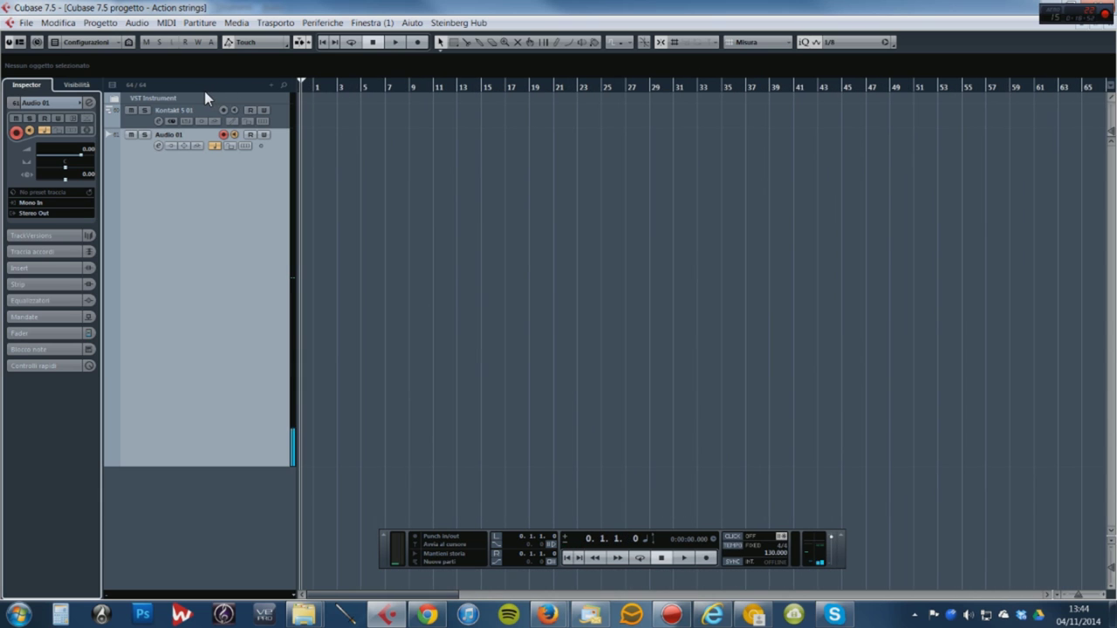
left_click(396, 42)
left_click(417, 42)
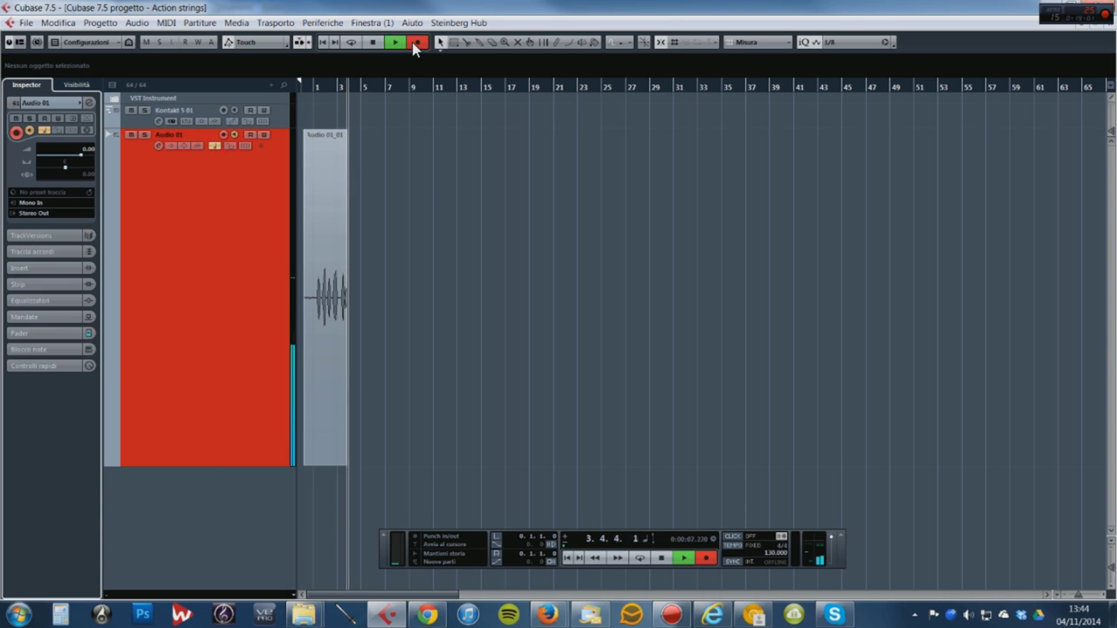
left_click(372, 43)
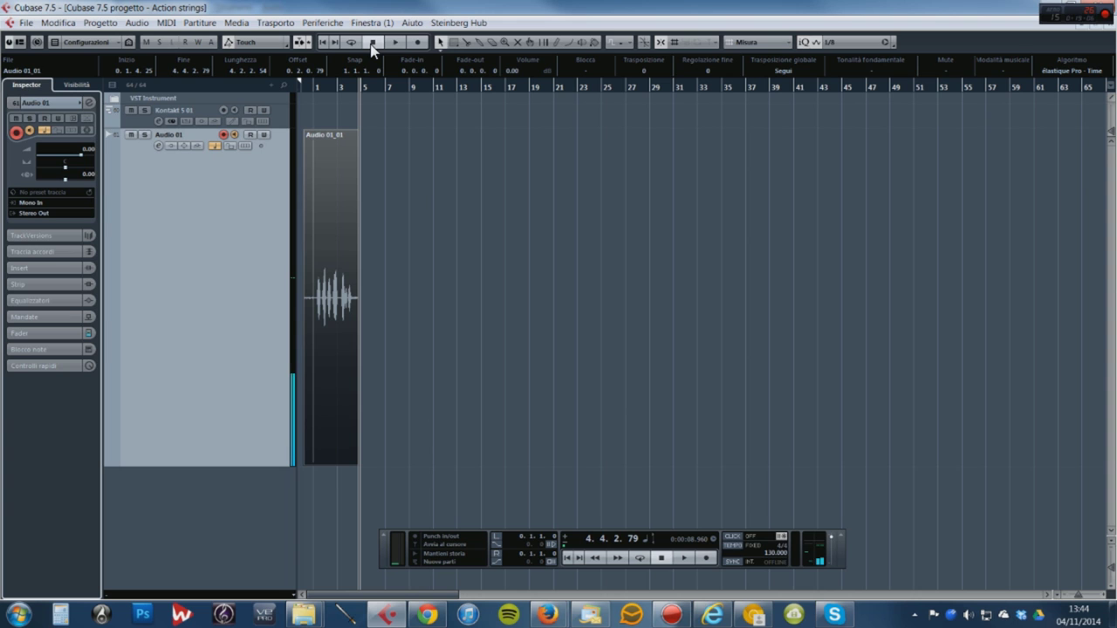
left_click(417, 42)
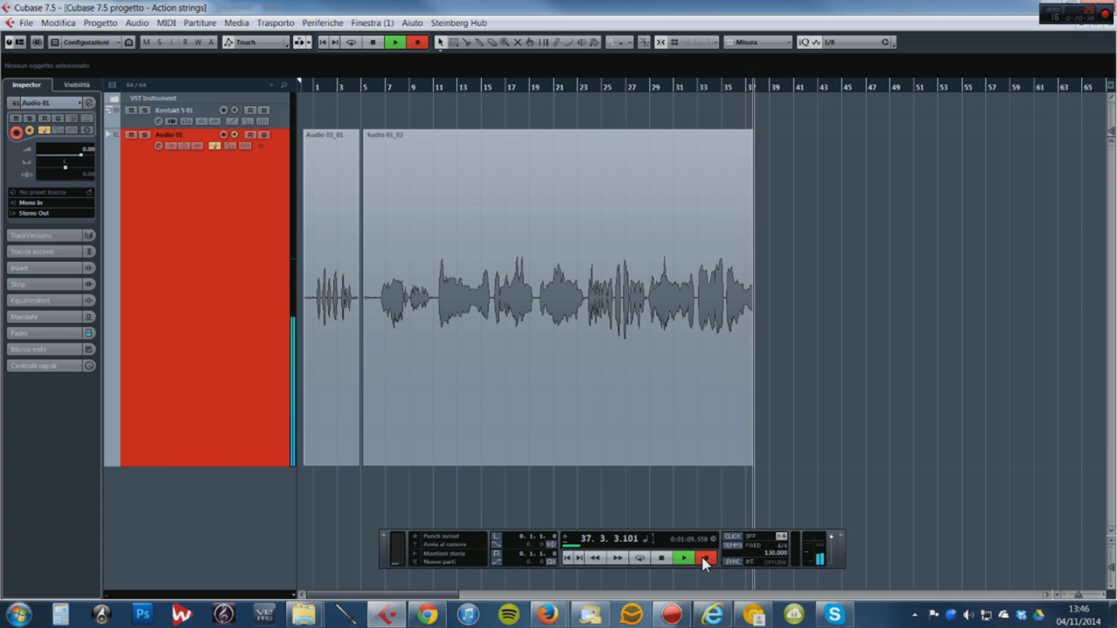
left_click(705, 559)
Trim the unwanted beginning of the second take, then move the clip and the playback cursor to bar 9
left_click_drag(367, 462, 578, 464)
left_click_drag(618, 175, 469, 182)
left_click(415, 88)
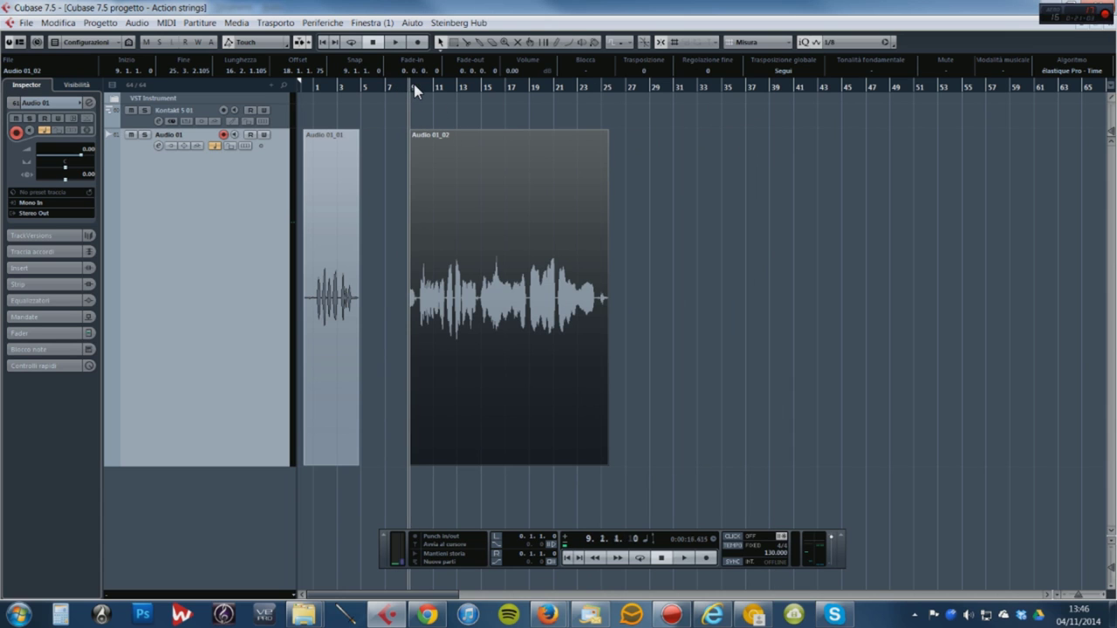
Set the locators around the second take, from bar 9 to bar 25
left_click_drag(408, 84, 606, 91)
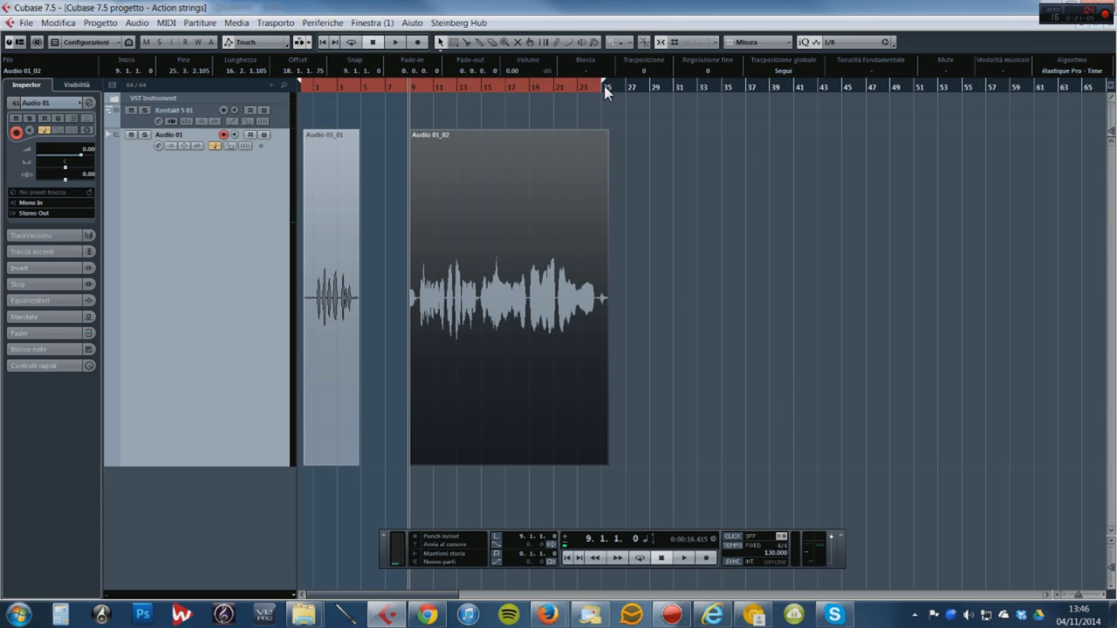
left_click(408, 84, "ctrl")
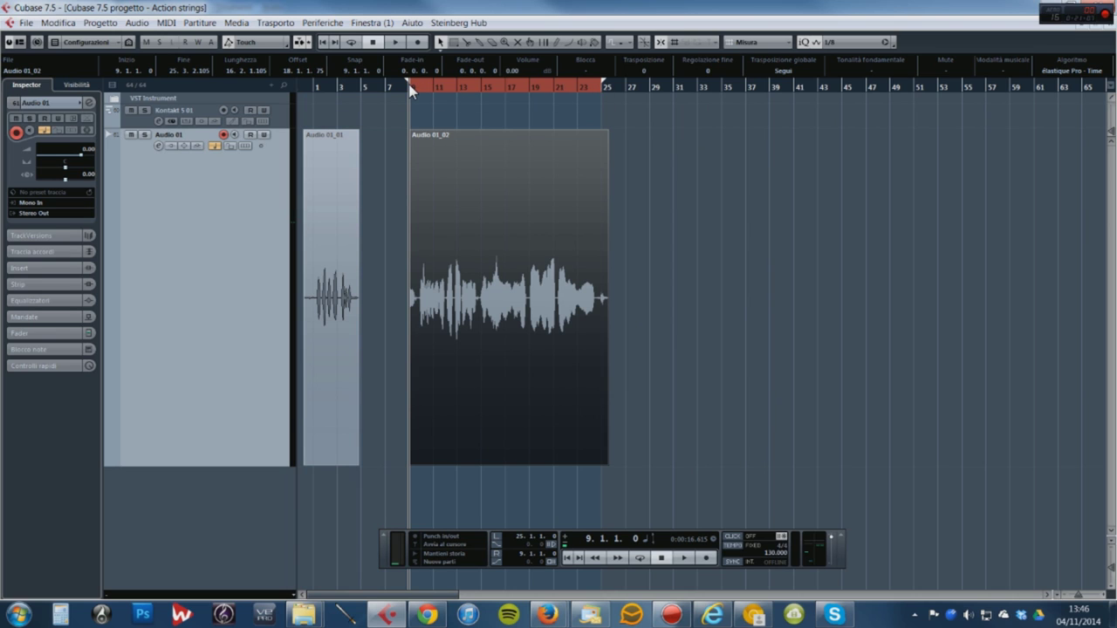
left_click(409, 84, "alt")
left_click_drag(410, 85, 602, 90)
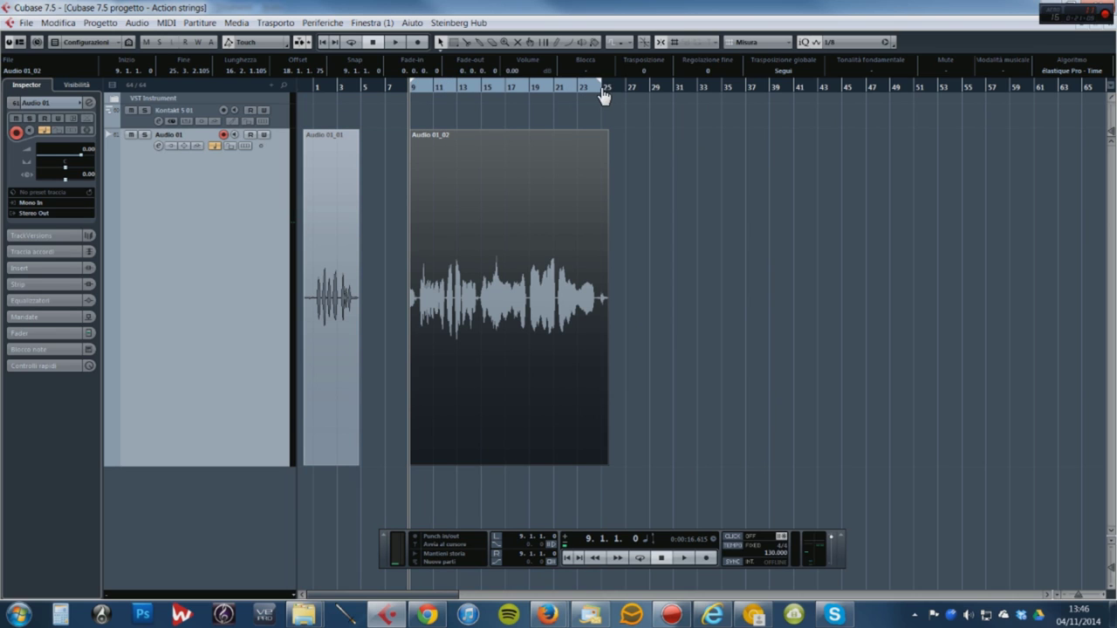
Add a fade-out and a fade-in of about one bar each to the second take
left_click_drag(607, 134, 590, 133)
left_click_drag(411, 133, 421, 132)
Extend the locator range to bar 26 and play it in cycle mode with the Altiverb window brought back into view
left_click_drag(592, 94, 617, 87)
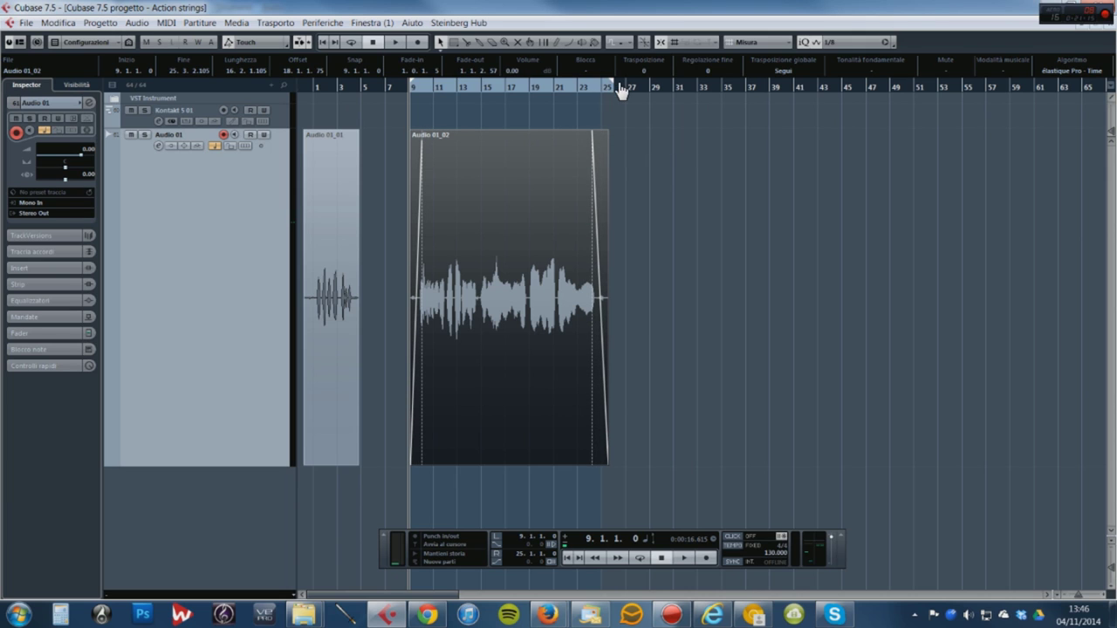
left_click(351, 42)
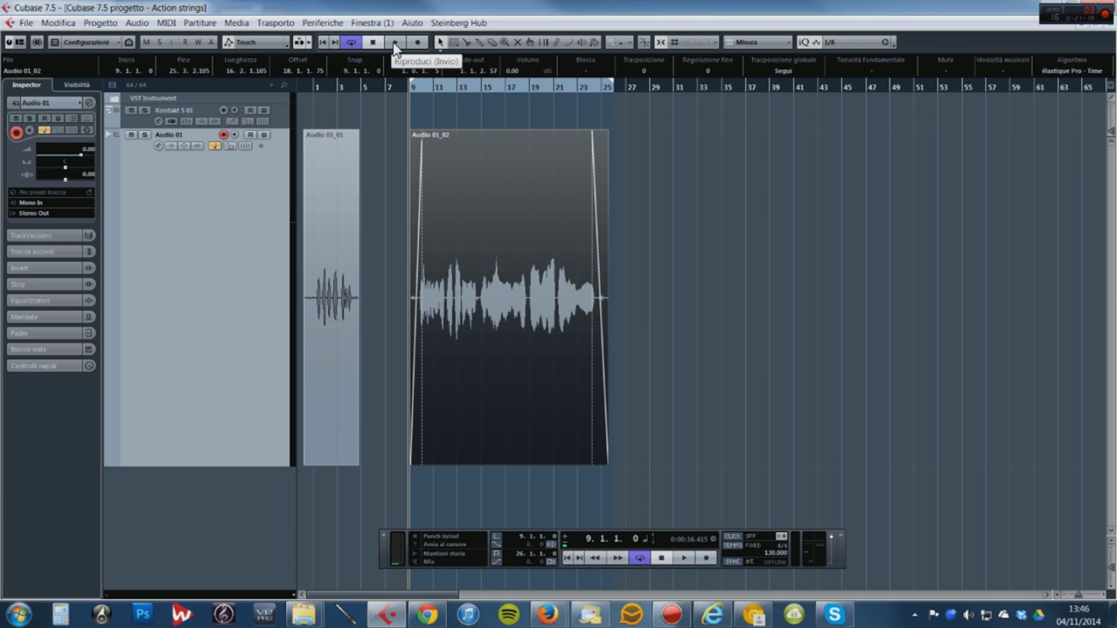
left_click_drag(1022, 73, 758, 84)
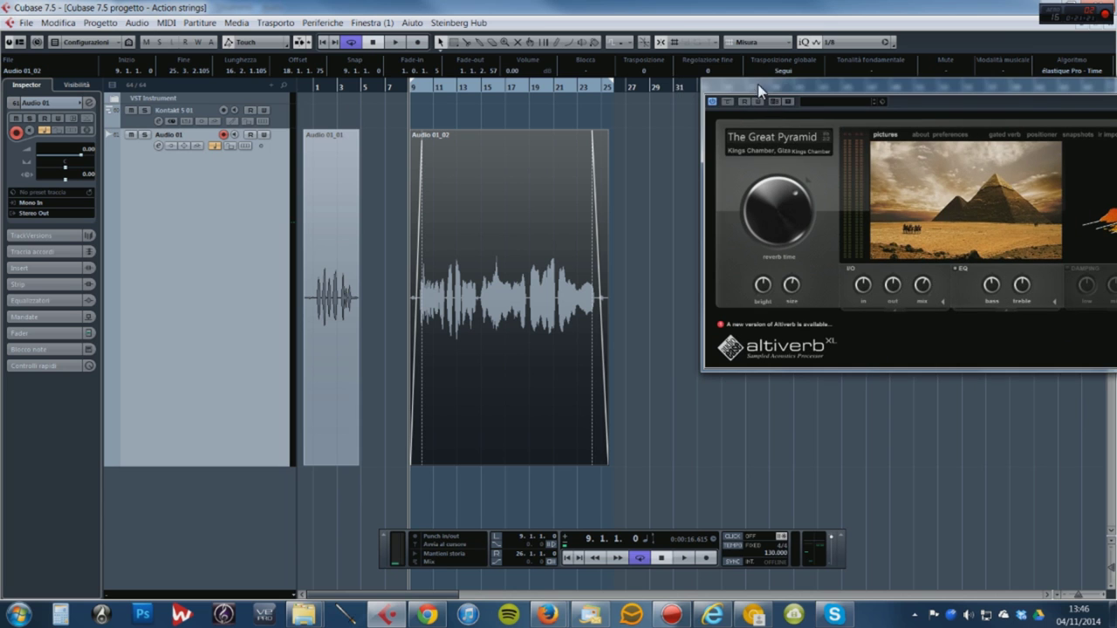
left_click(397, 42)
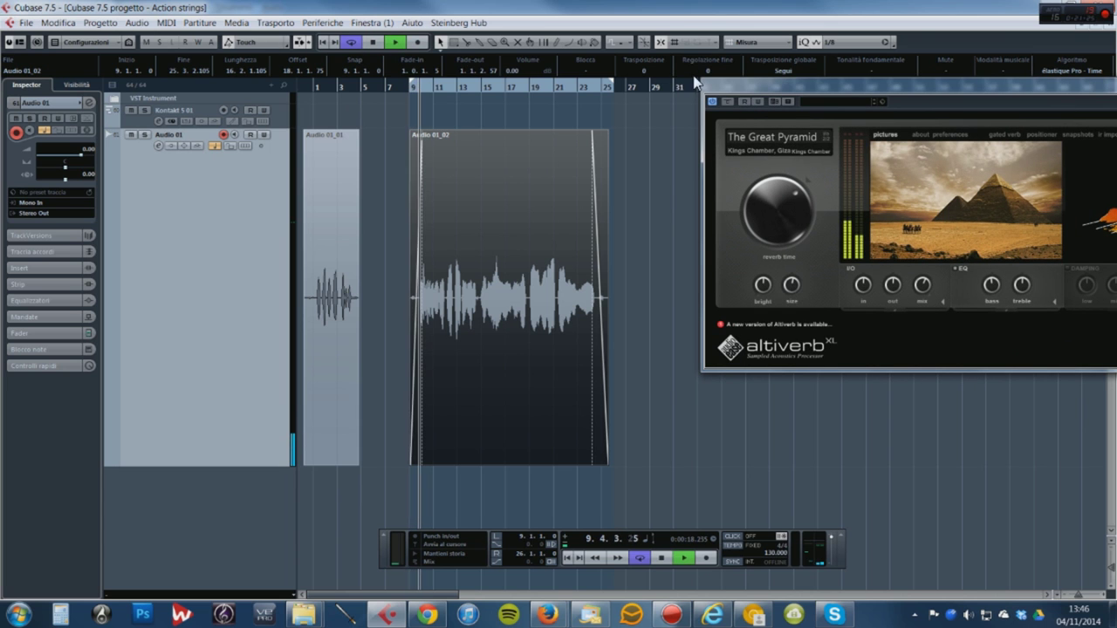
left_click_drag(785, 78, 560, 79)
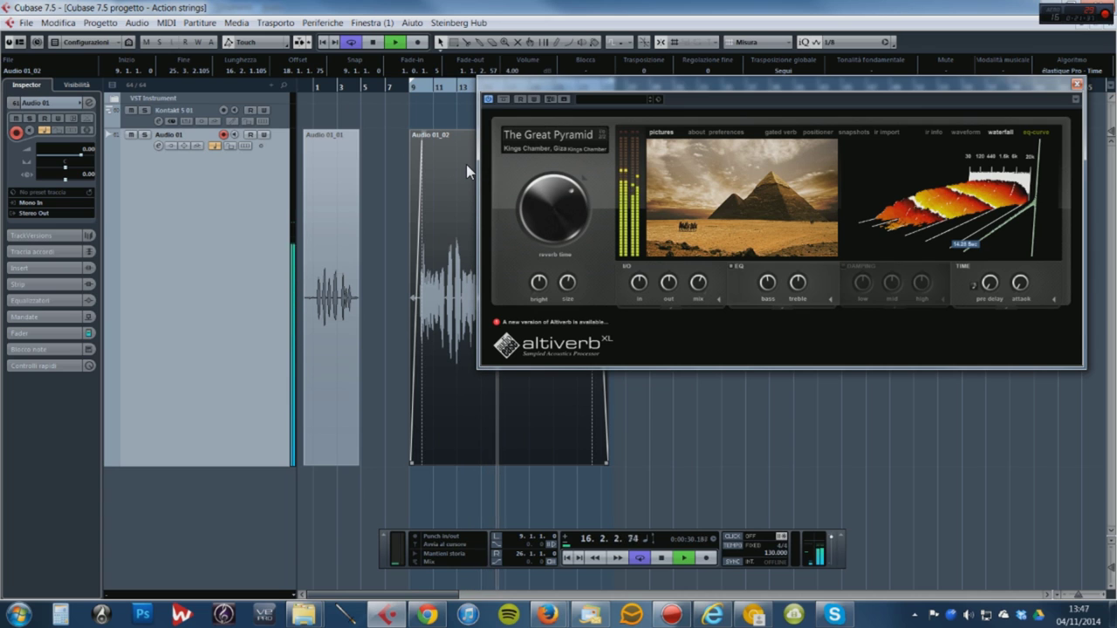
Audition the Hal Saflieni Main Chamber space, followed by the Vigeland Mausoleum, from the Altiverb mausoleum category
left_click(711, 180)
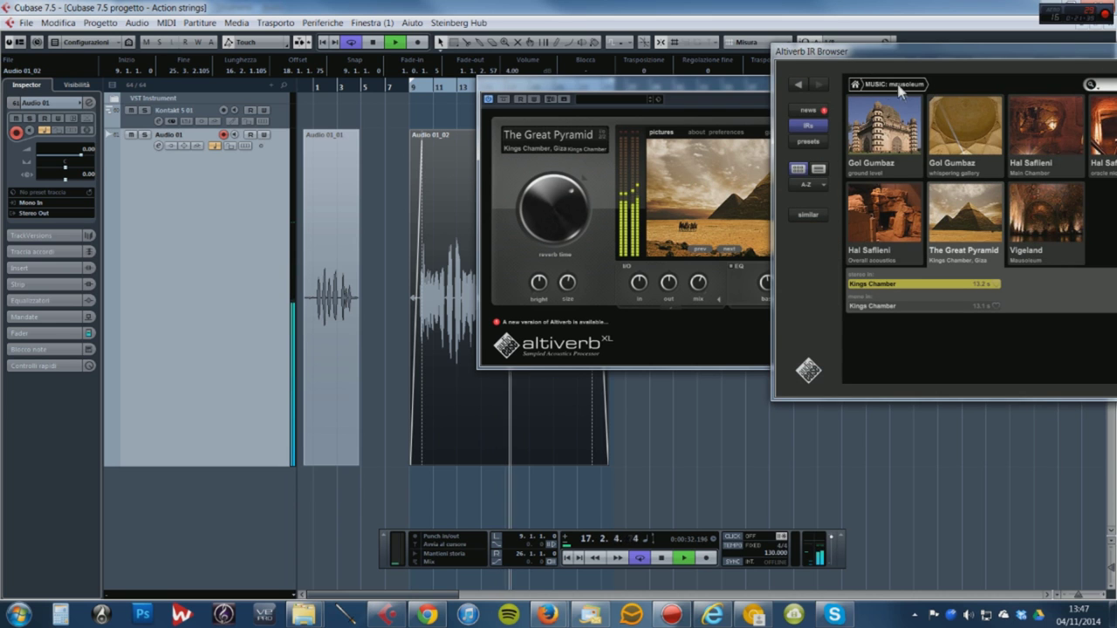
left_click_drag(908, 54, 658, 74)
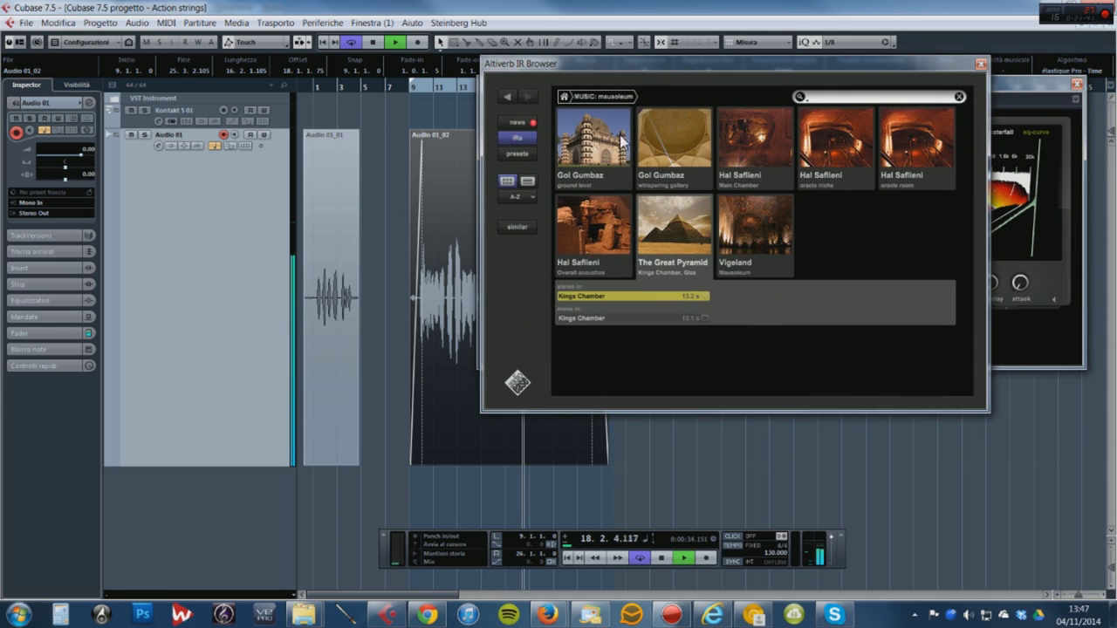
left_click(755, 145)
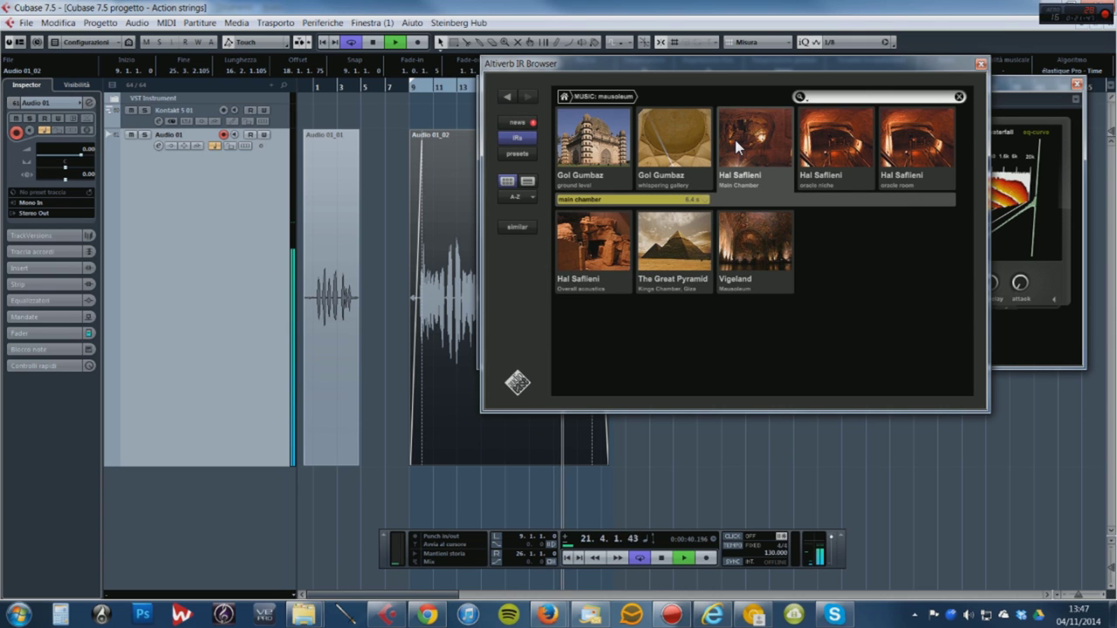
left_click(762, 251)
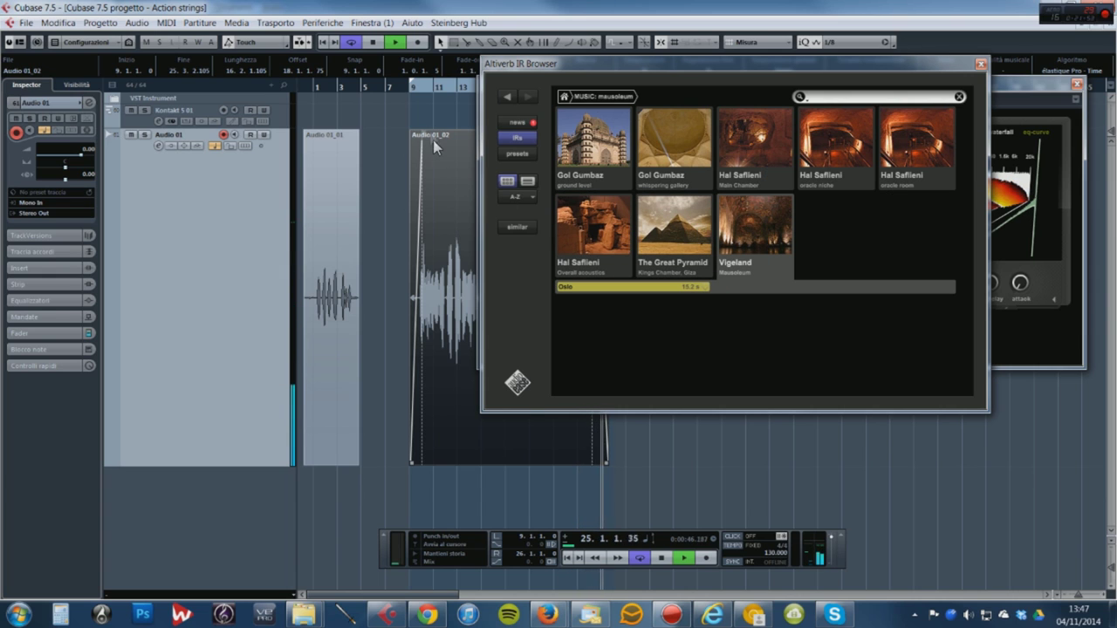
left_click(507, 81)
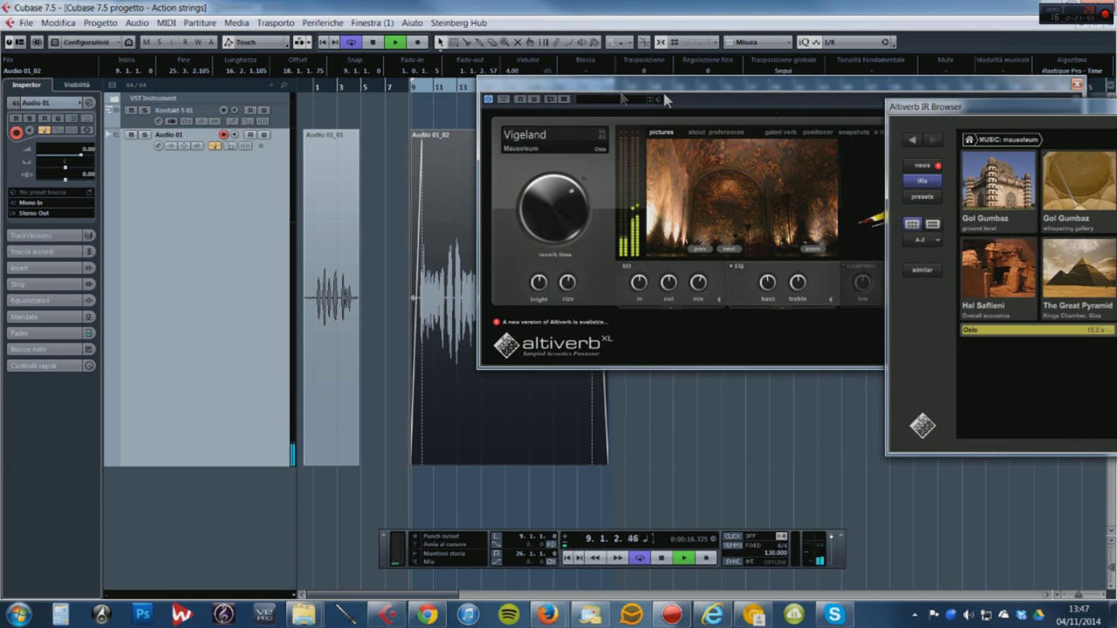
Trim the second take to run from bar 13 to bar 24, moving the Altiverb window out of the way
left_click_drag(607, 464, 588, 466)
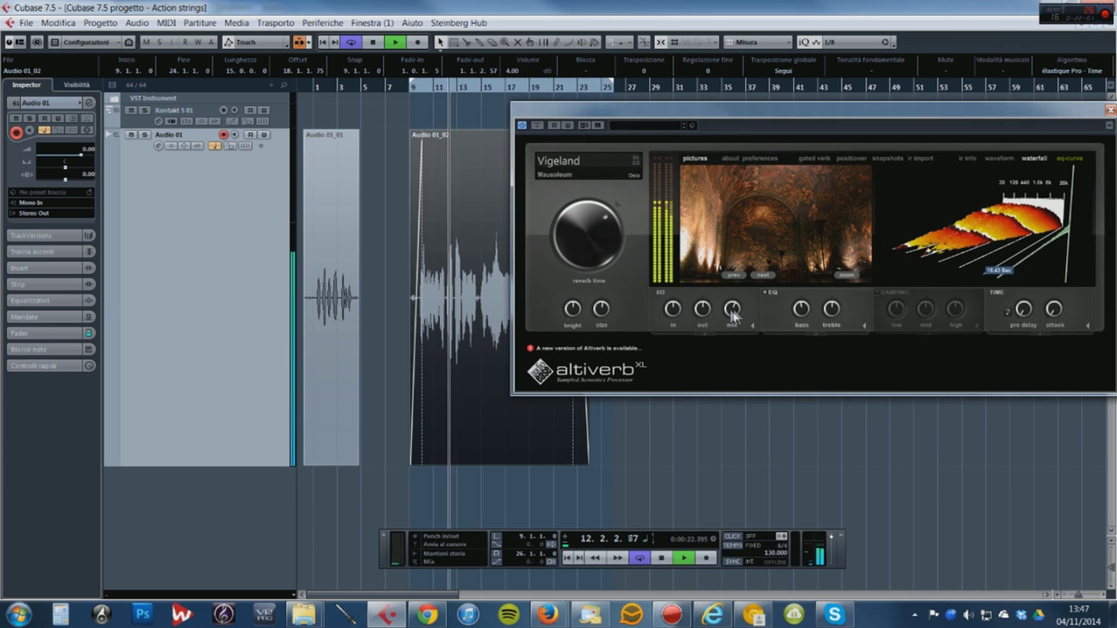
left_click_drag(645, 110, 573, 106)
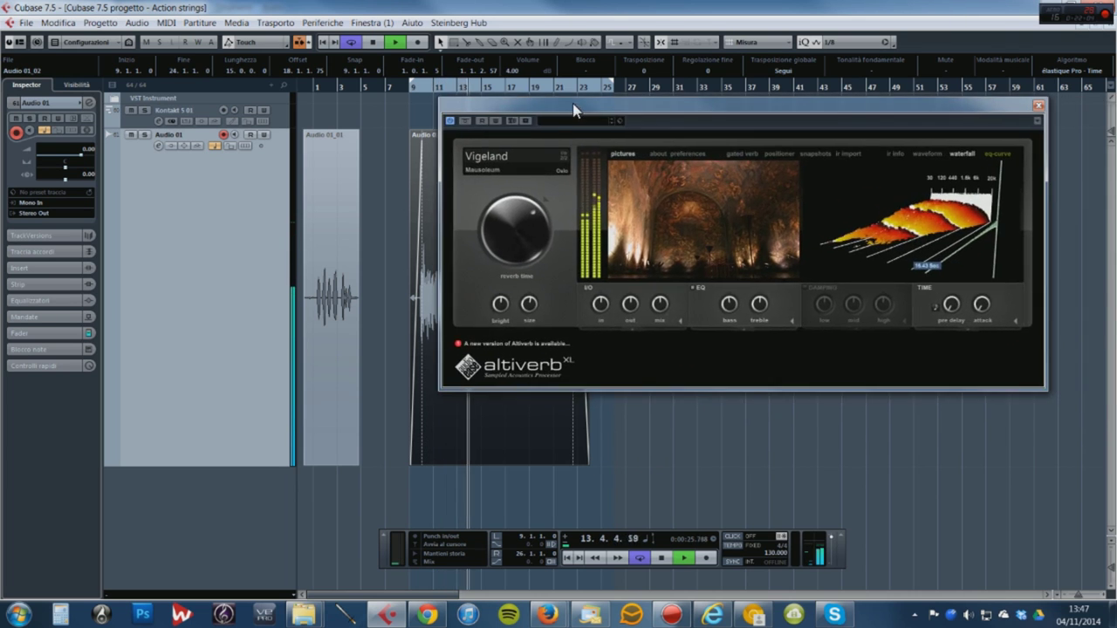
left_click(506, 165)
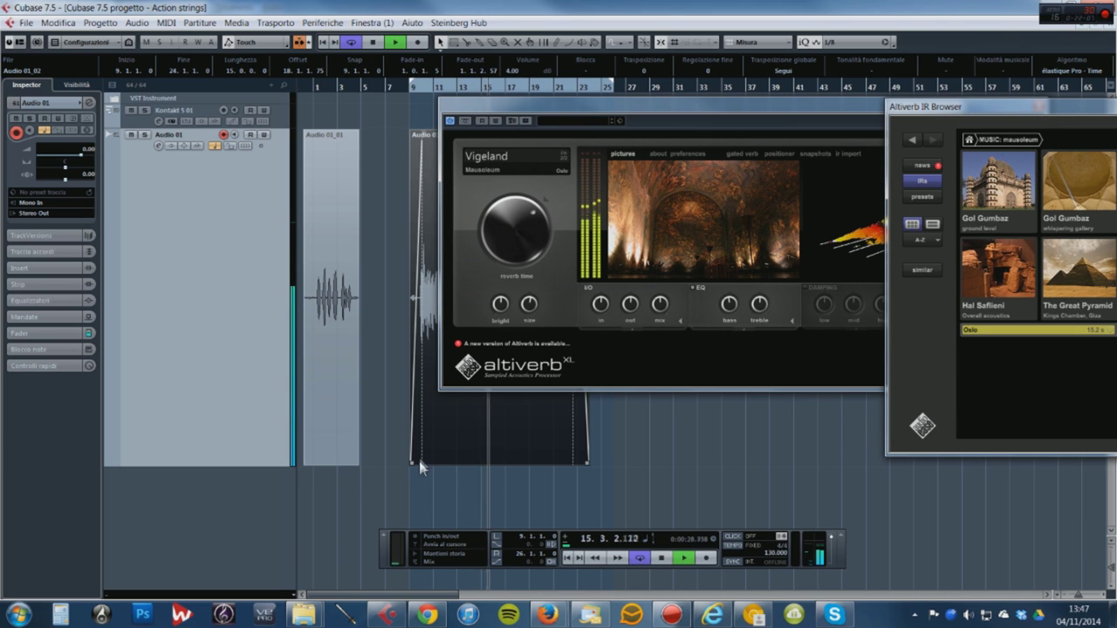
left_click_drag(414, 465, 459, 464)
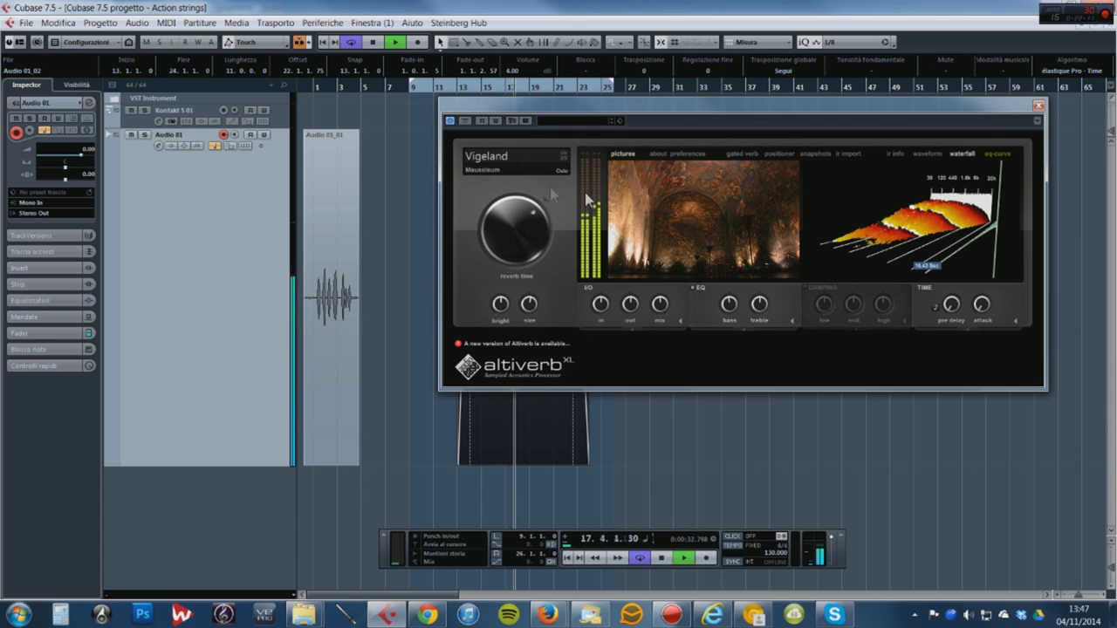
Switch the Altiverb IR browser to the concert hall category and load the Konzerthaus large hall in Vienna
left_click(643, 217)
left_click_drag(999, 110, 633, 102)
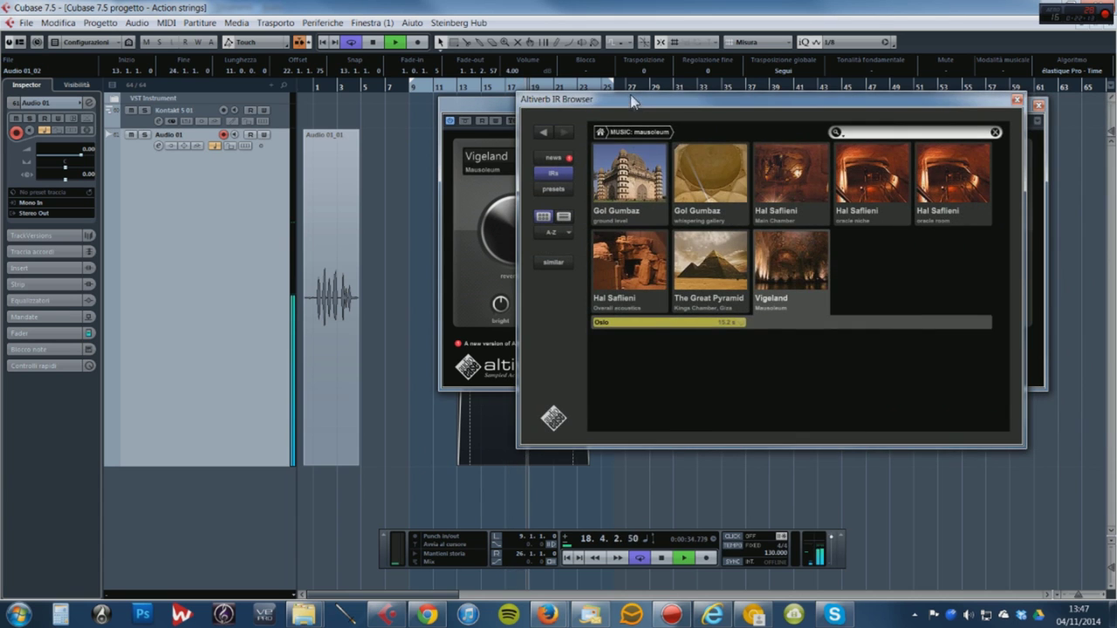
left_click(601, 133)
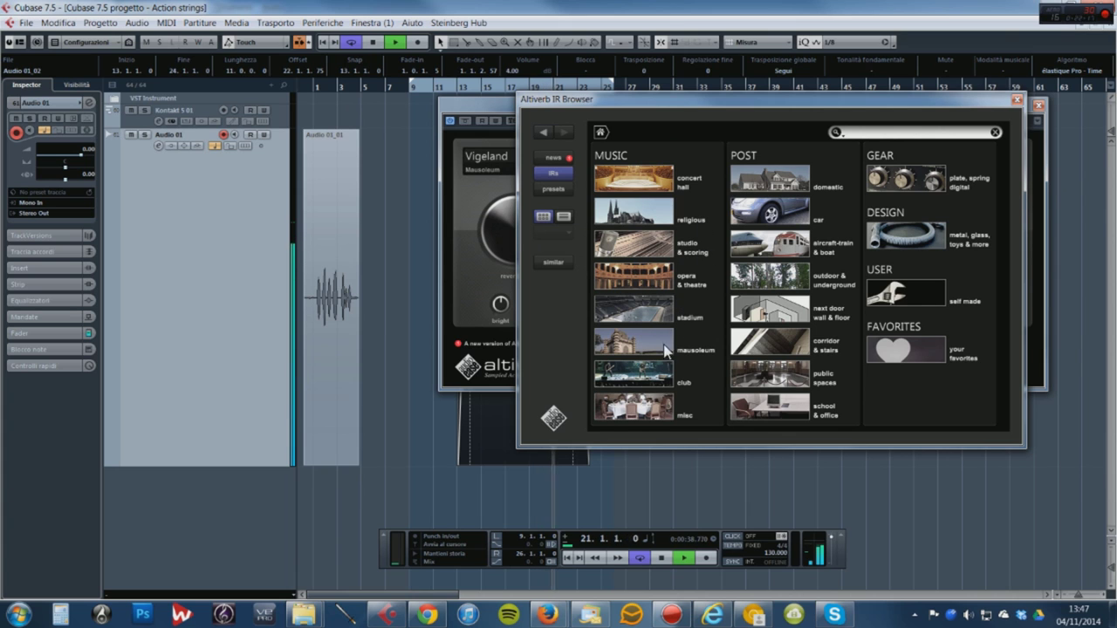
left_click(609, 179)
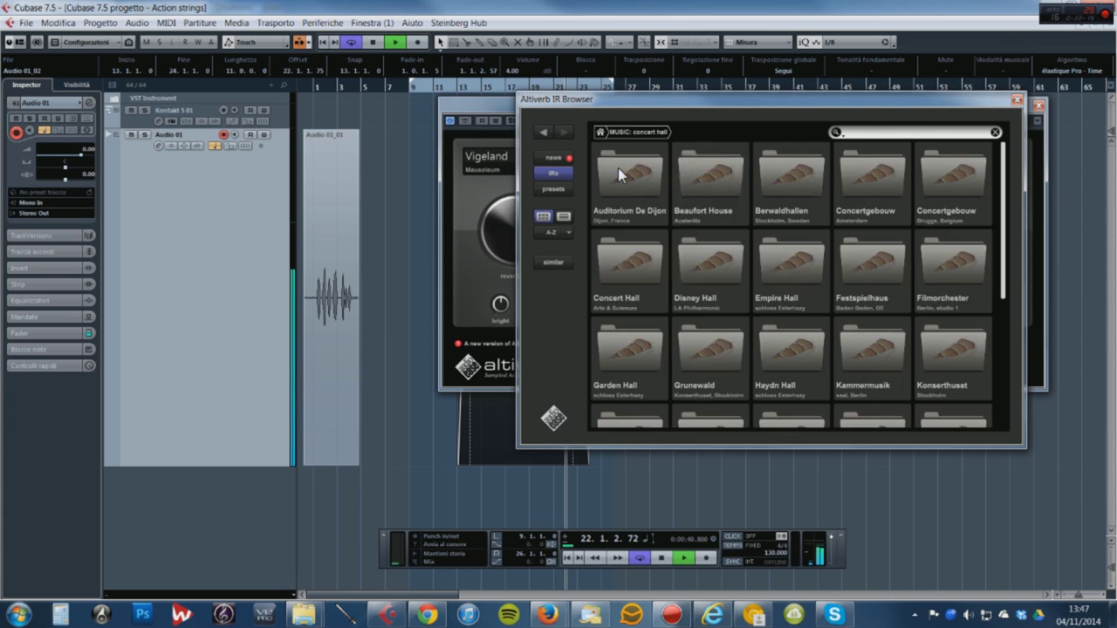
scroll(672, 327, "down", 3)
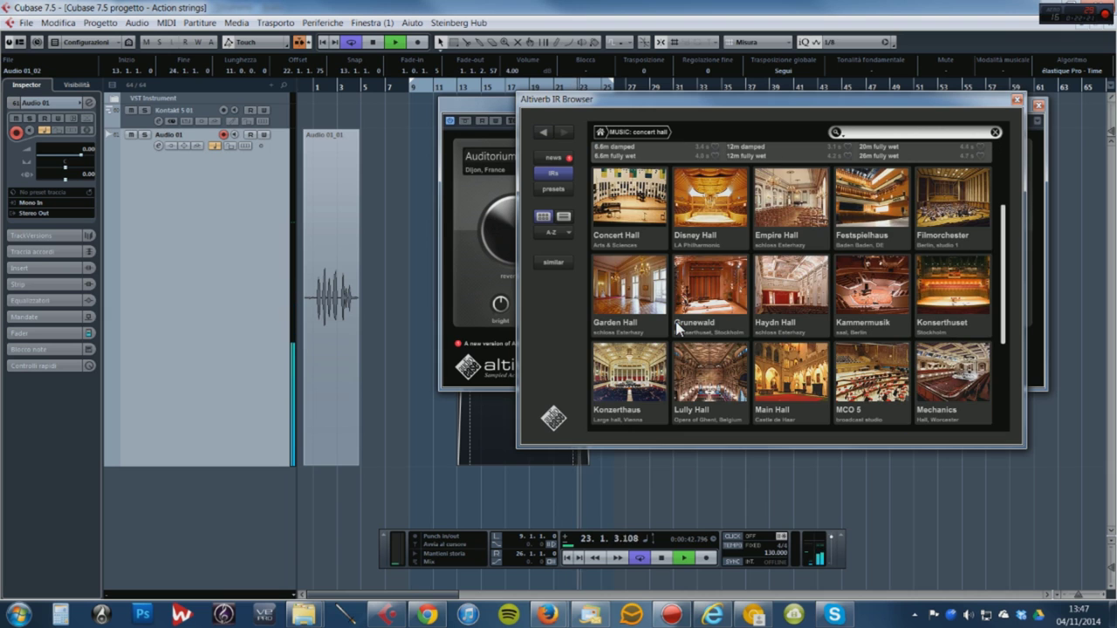
scroll(709, 330, "down", 2)
left_click(610, 284)
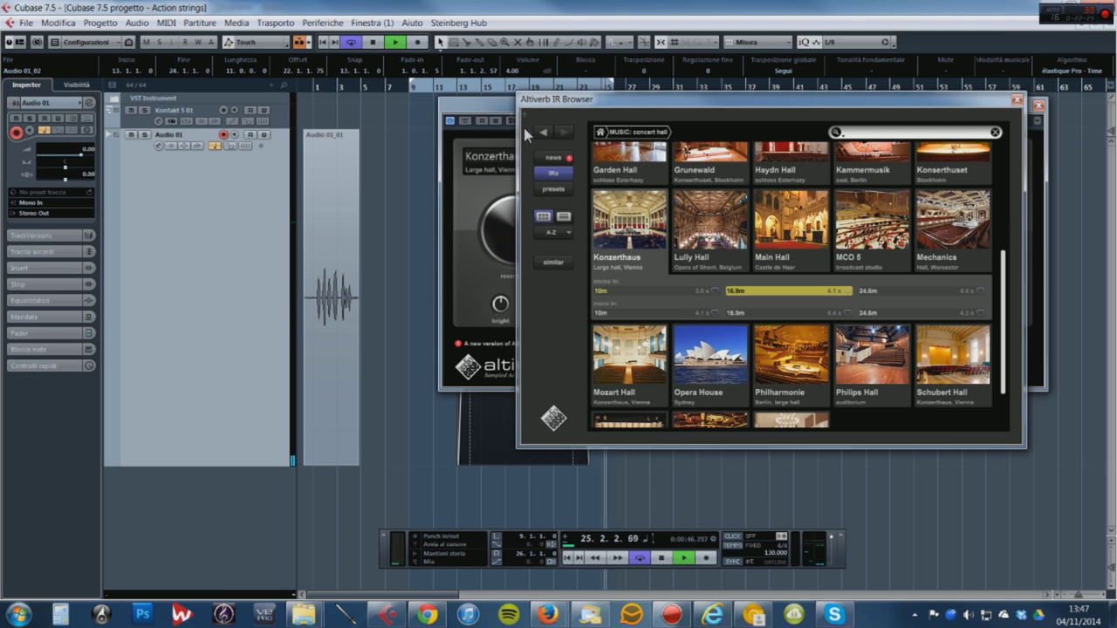
Set the cycle locators from bar 14 to bar 23 and trim the start of the second take to bar 15
left_click(461, 84)
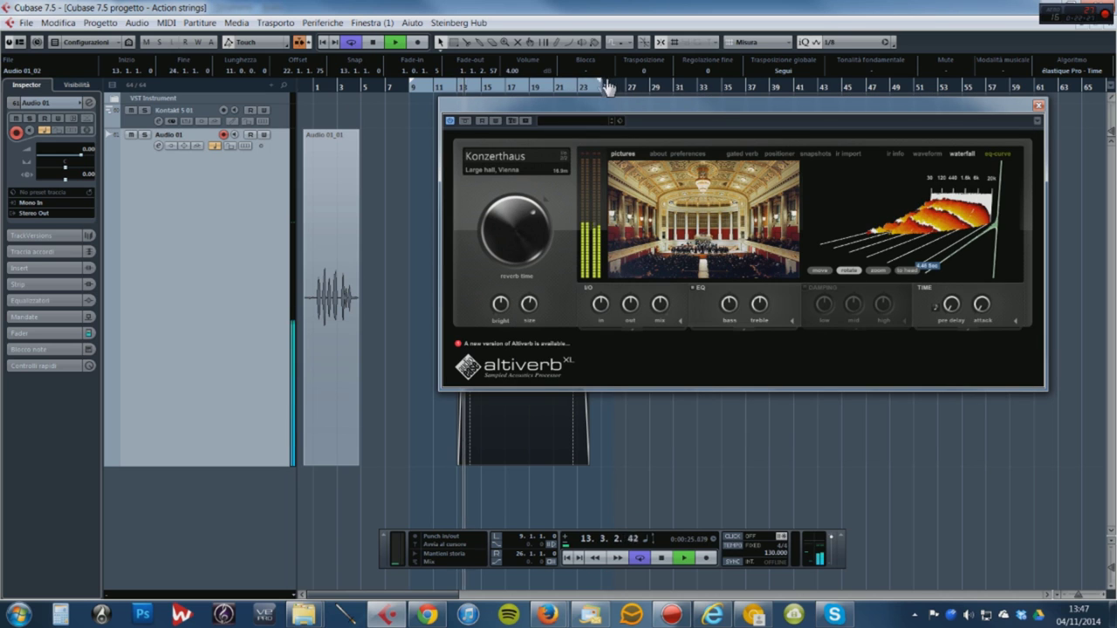
left_click_drag(575, 88, 470, 134)
left_click_drag(459, 461, 485, 461)
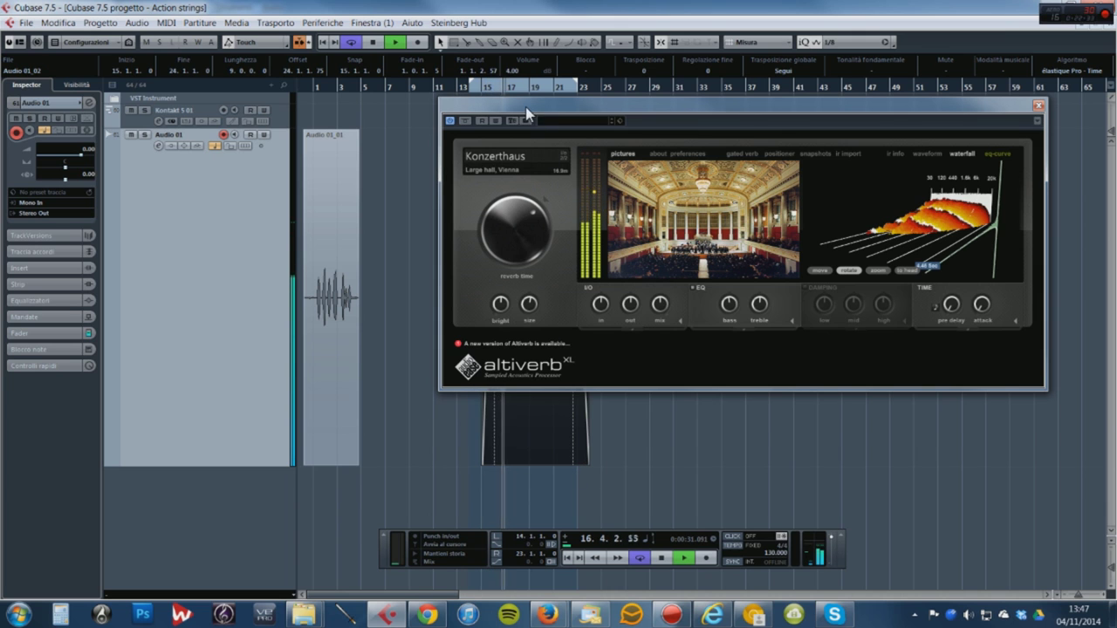
left_click_drag(527, 114, 696, 147)
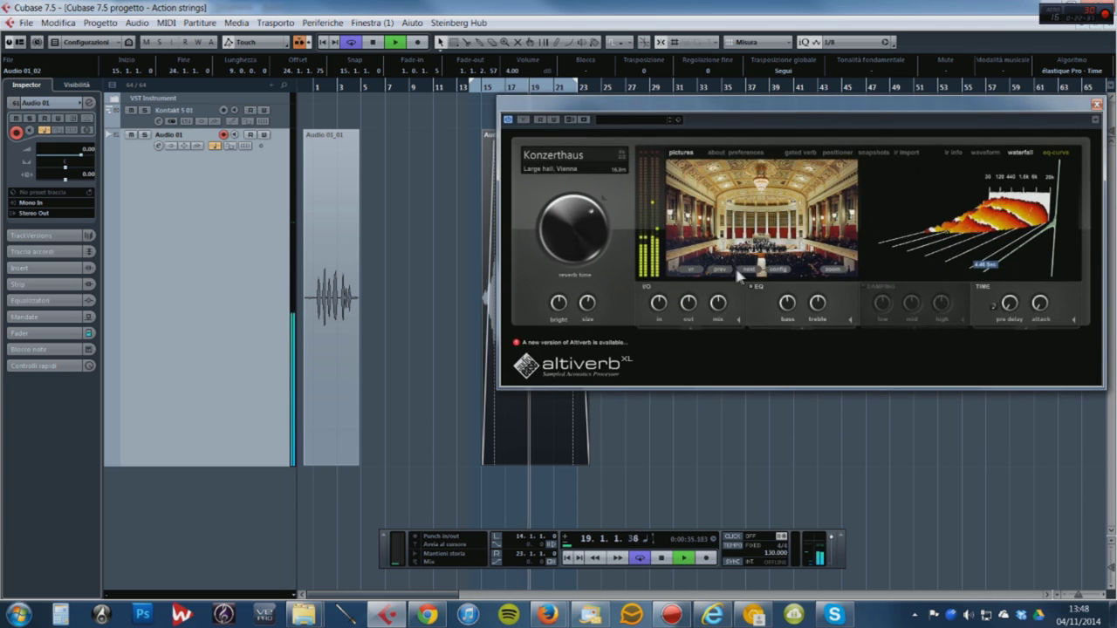
Audition the Philharmonie large hall, load Schubert Hall, and move the left locator to bar 15
left_click(734, 265)
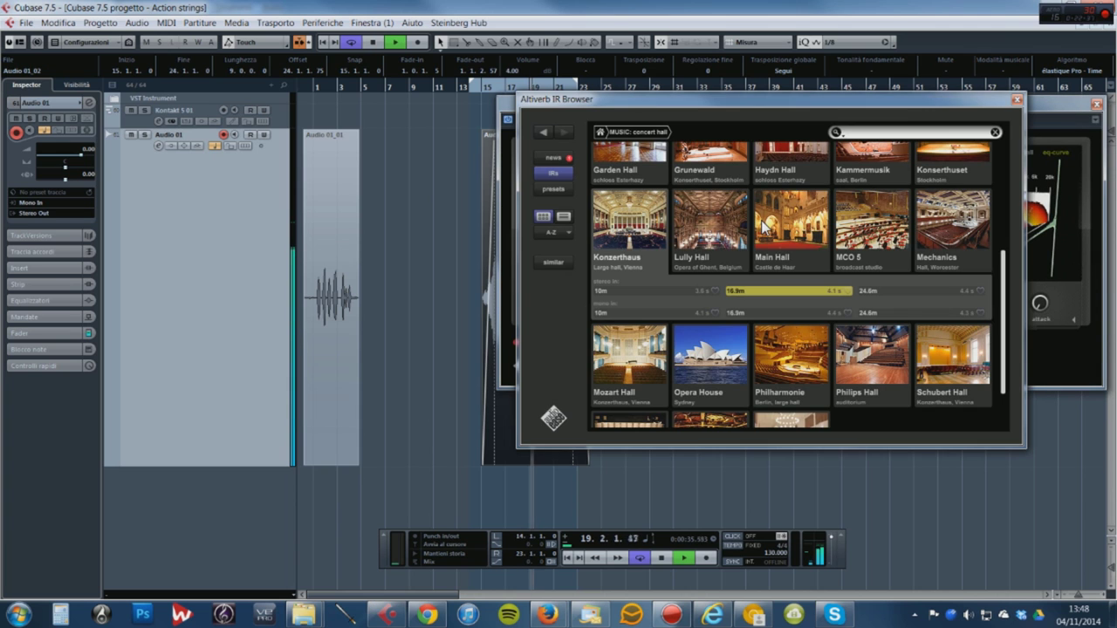
left_click(877, 367)
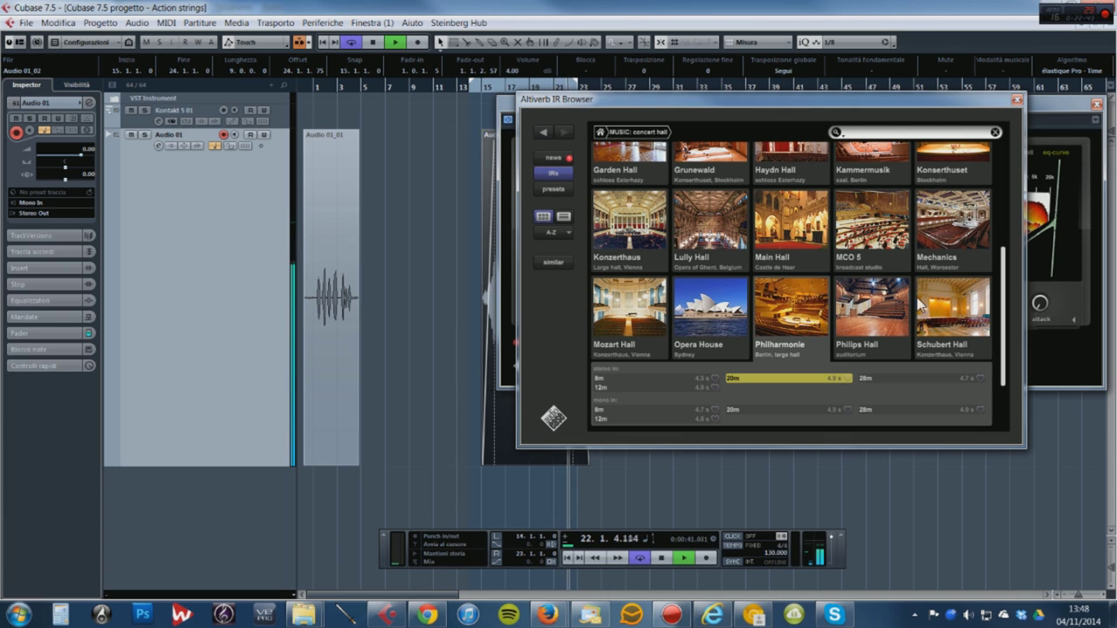
left_click(938, 317)
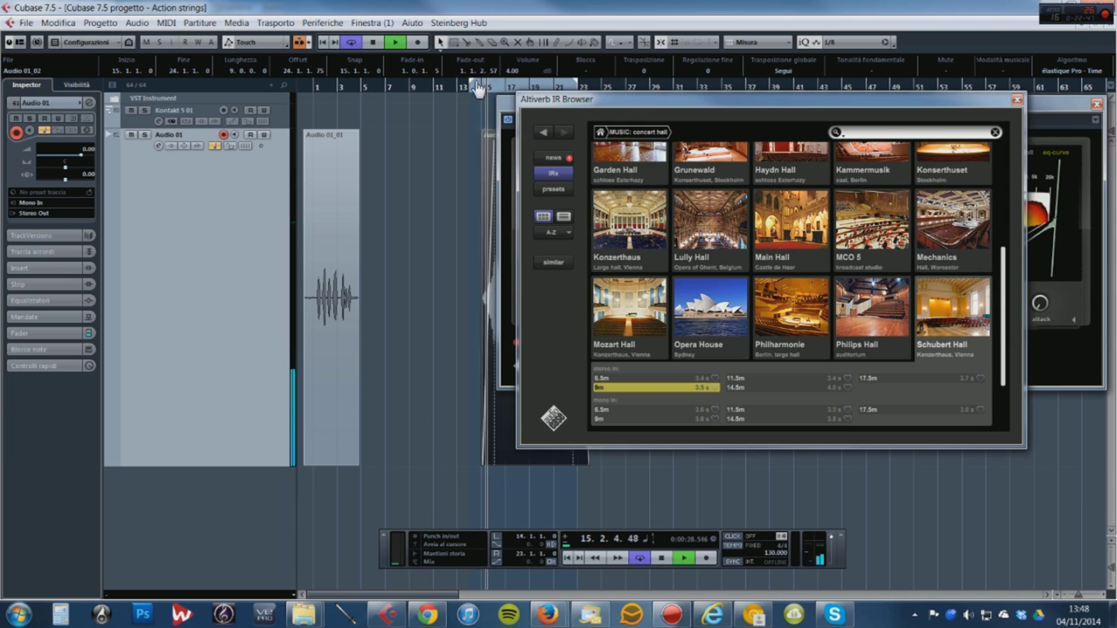
left_click_drag(493, 95, 484, 87)
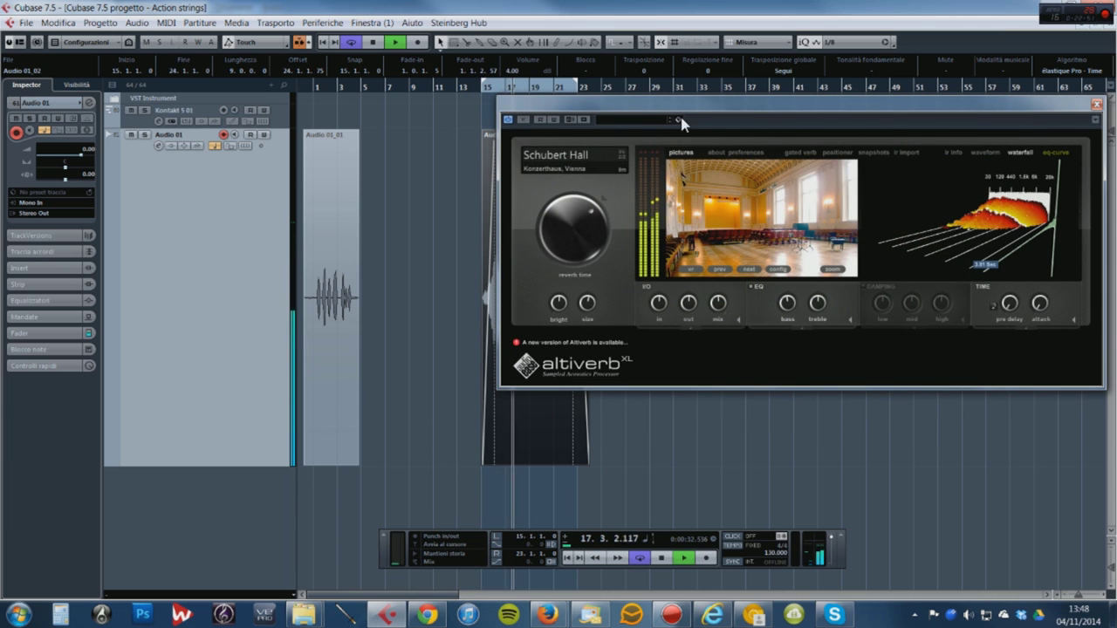
Stop playback, load the Tonic New York space from the club category, and play the loop again
left_click(623, 167)
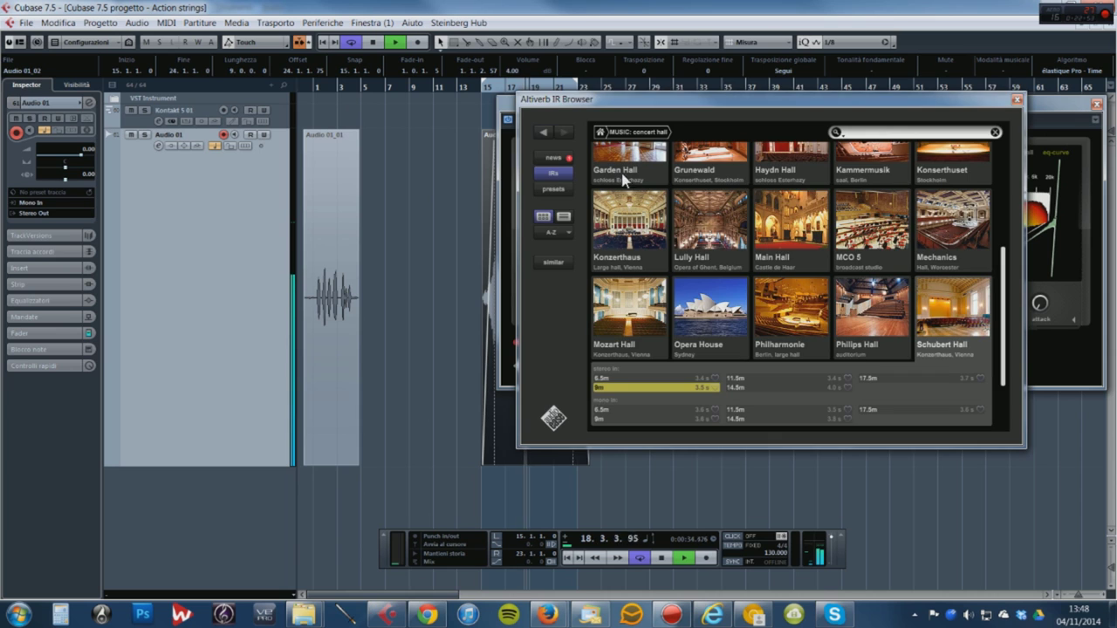
left_click(602, 133)
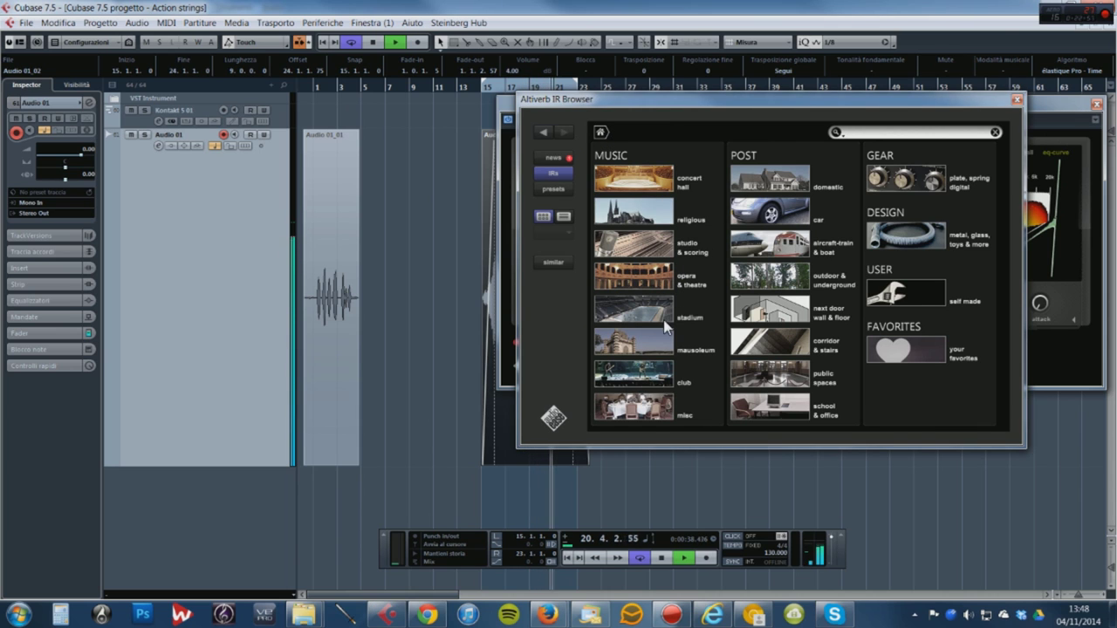
left_click(636, 380)
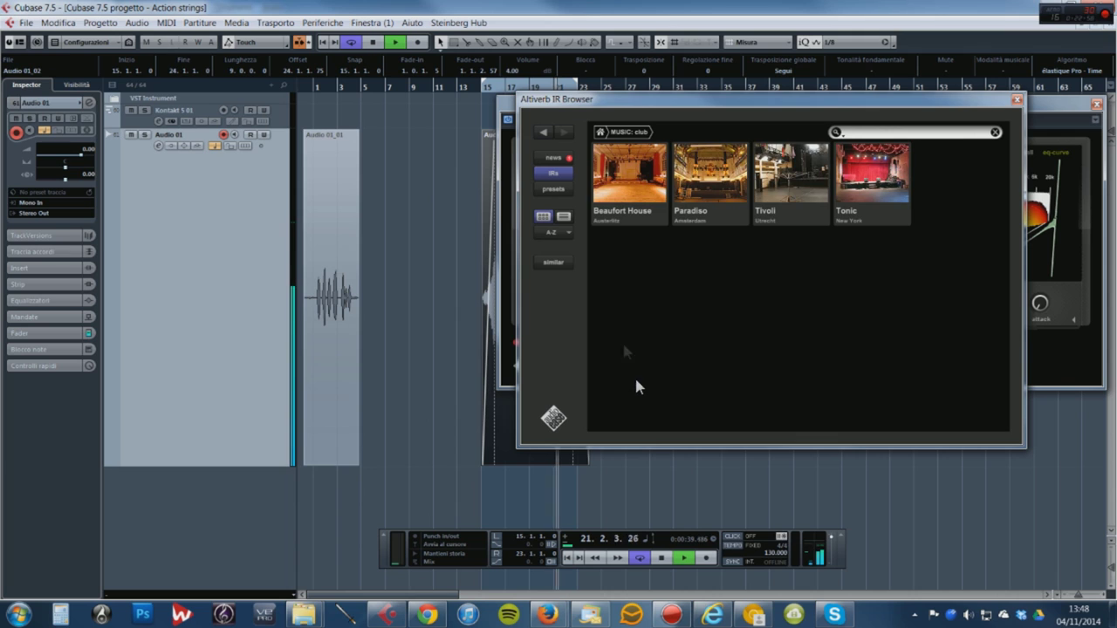
left_click(368, 44)
left_click(721, 182)
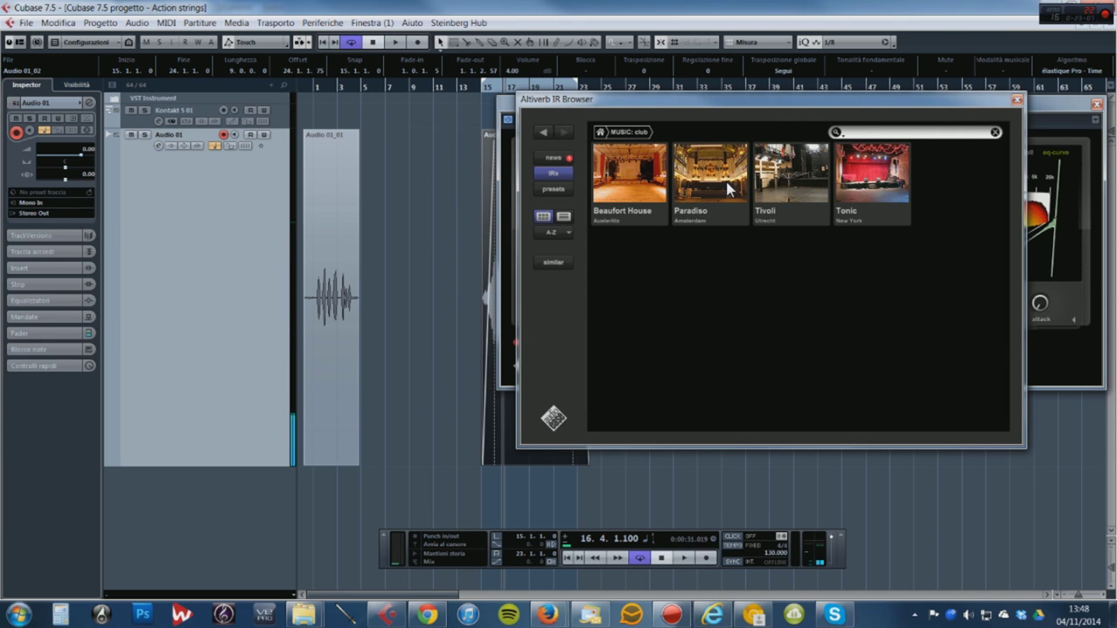
left_click(876, 177)
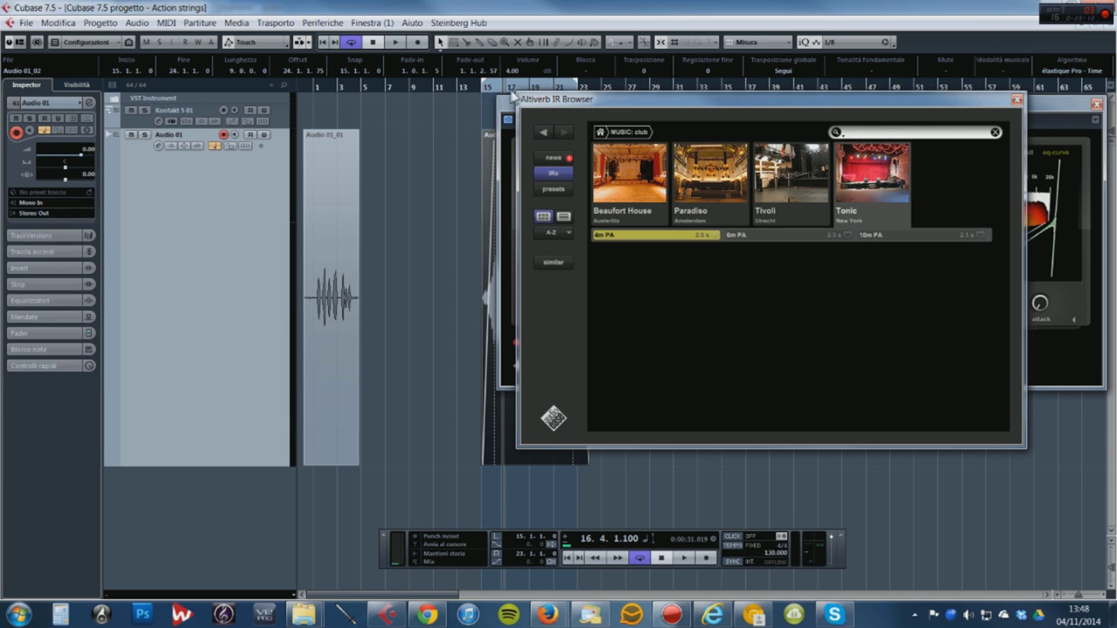
left_click(394, 41)
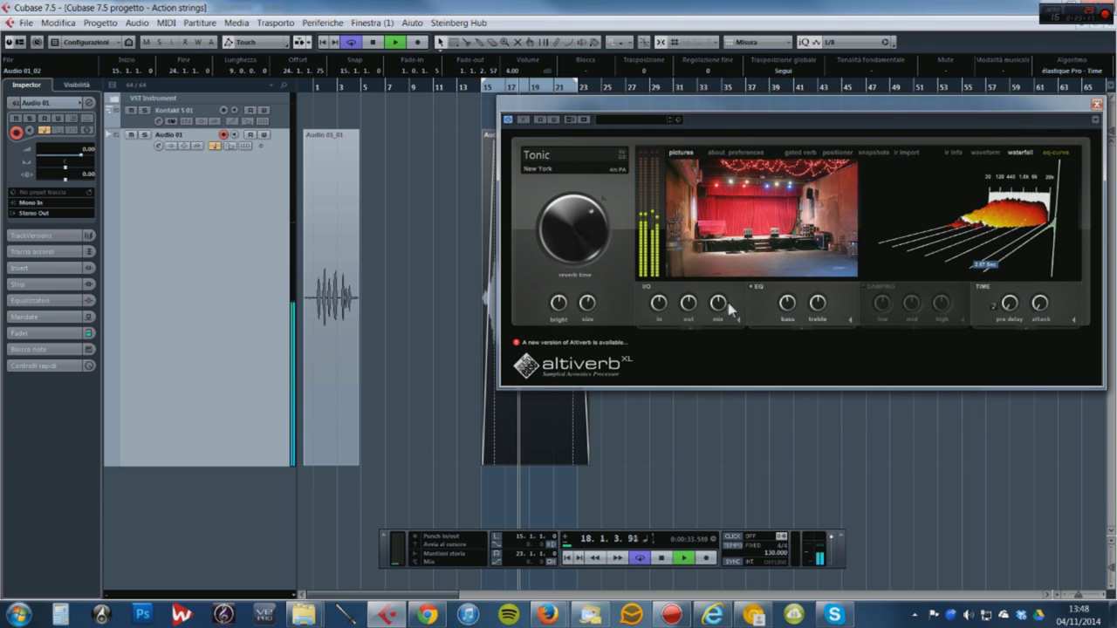
Audition the Paradiso club in Amsterdam and load Beaufort House from the same category
mouse_move(716, 302)
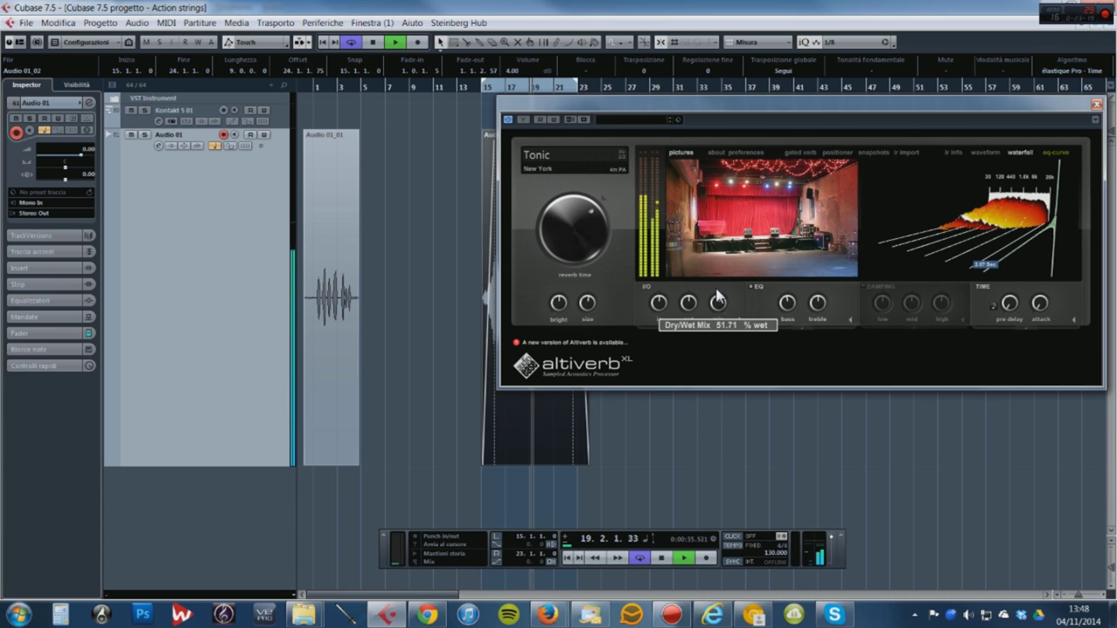
left_click(747, 201)
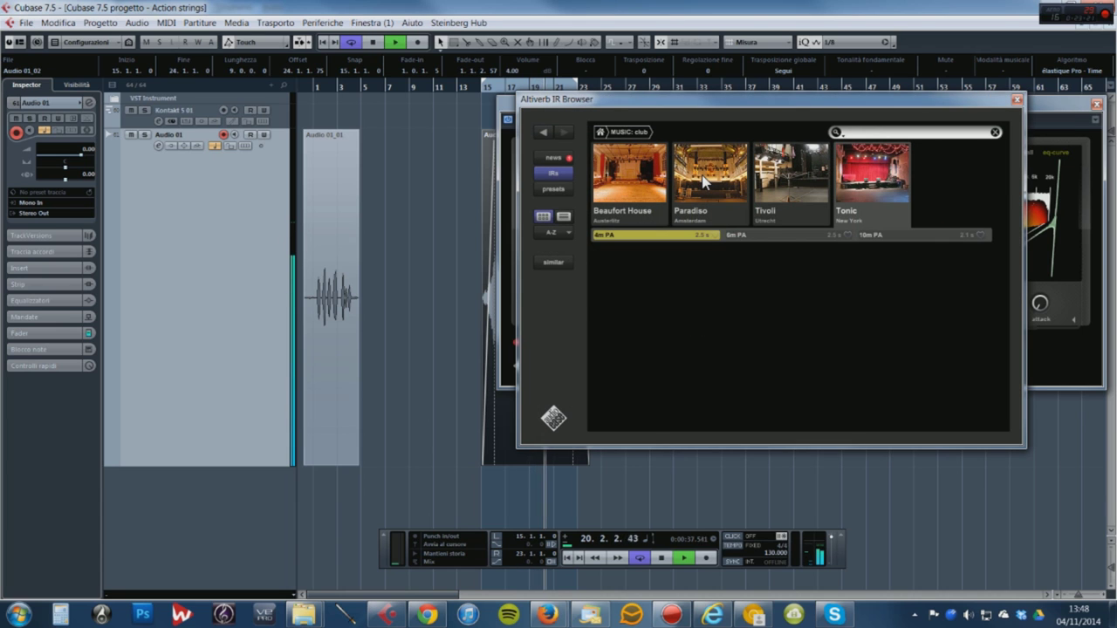
left_click(705, 179)
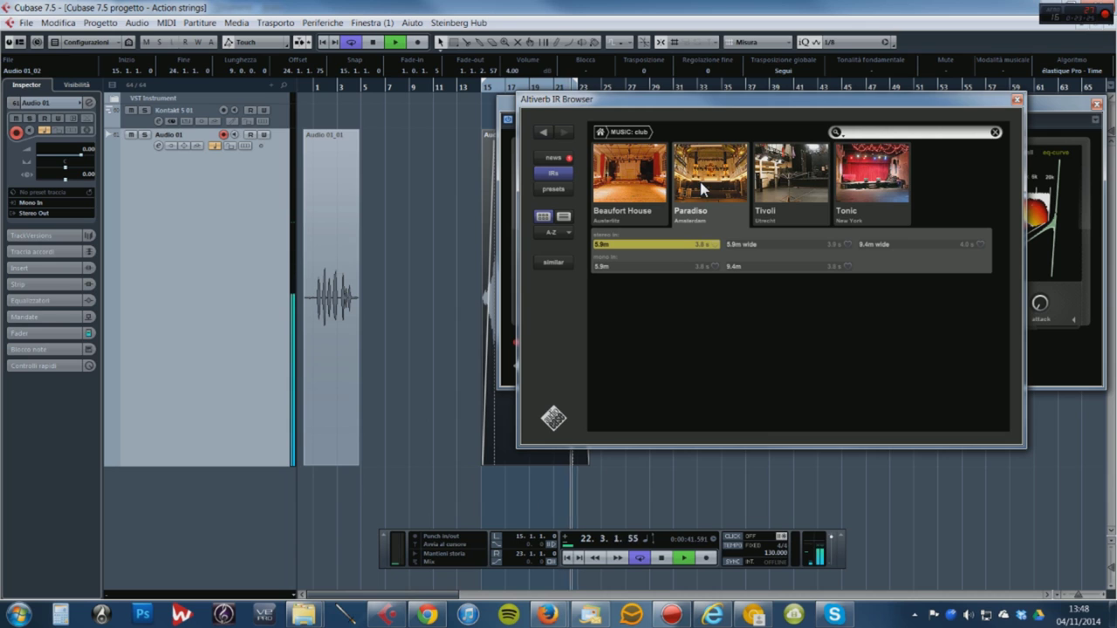
left_click(616, 182)
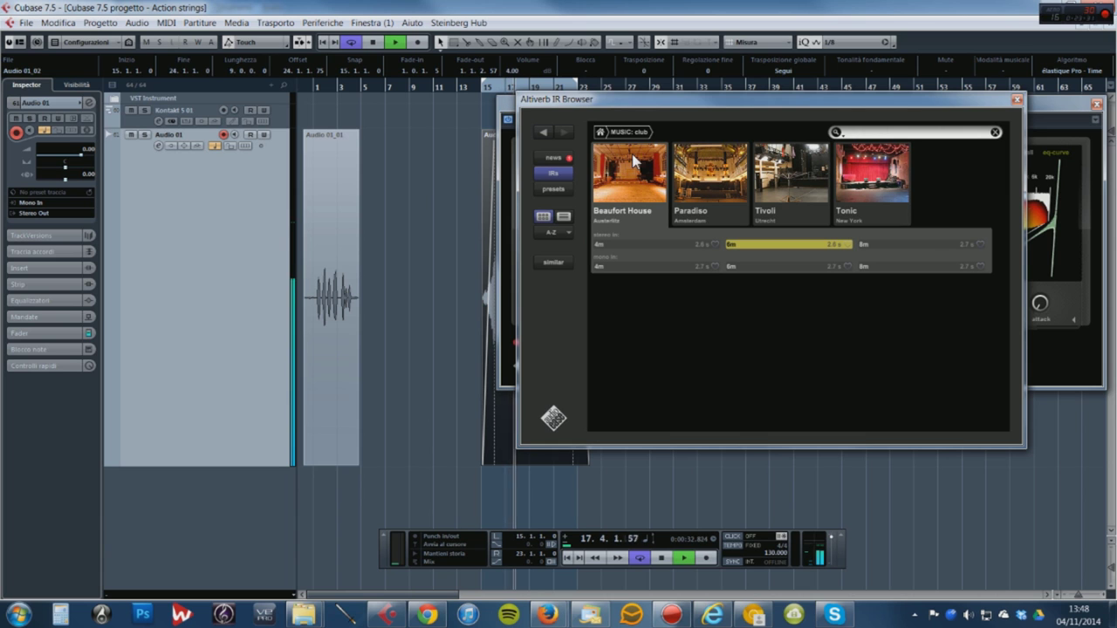
Show the spaces of the misc music category in the IR browser and stop the playback
left_click(600, 132)
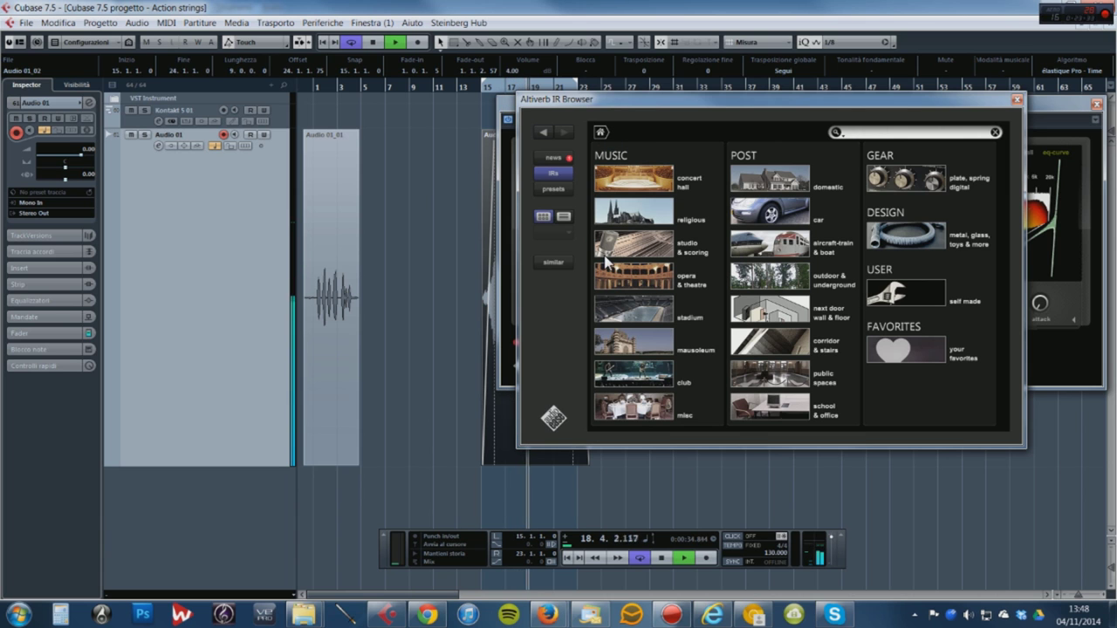
left_click(644, 406)
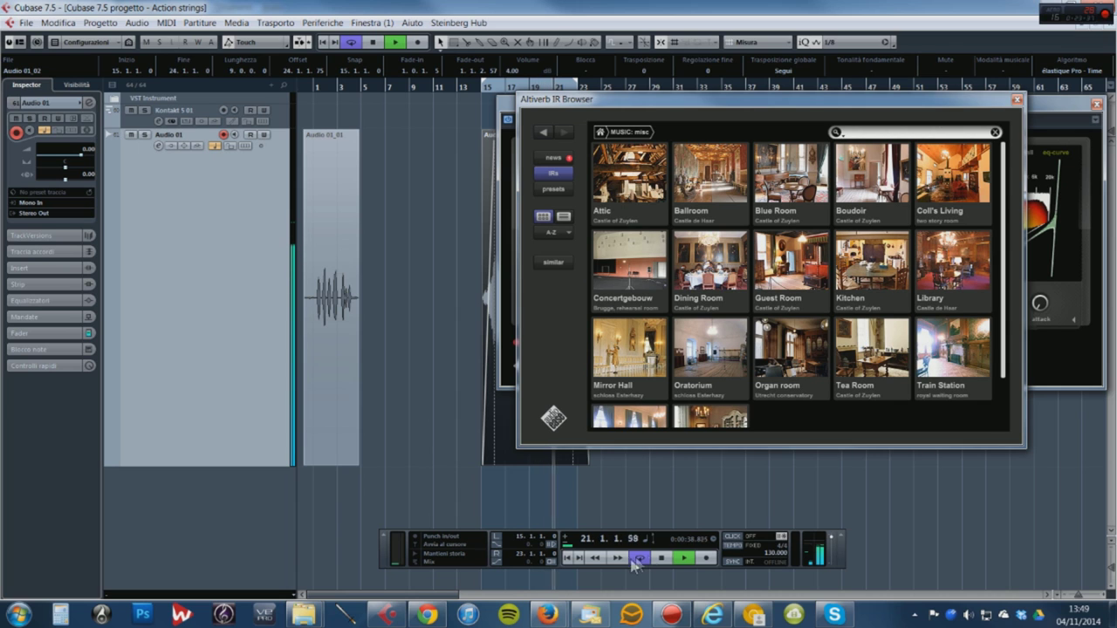
left_click(661, 559)
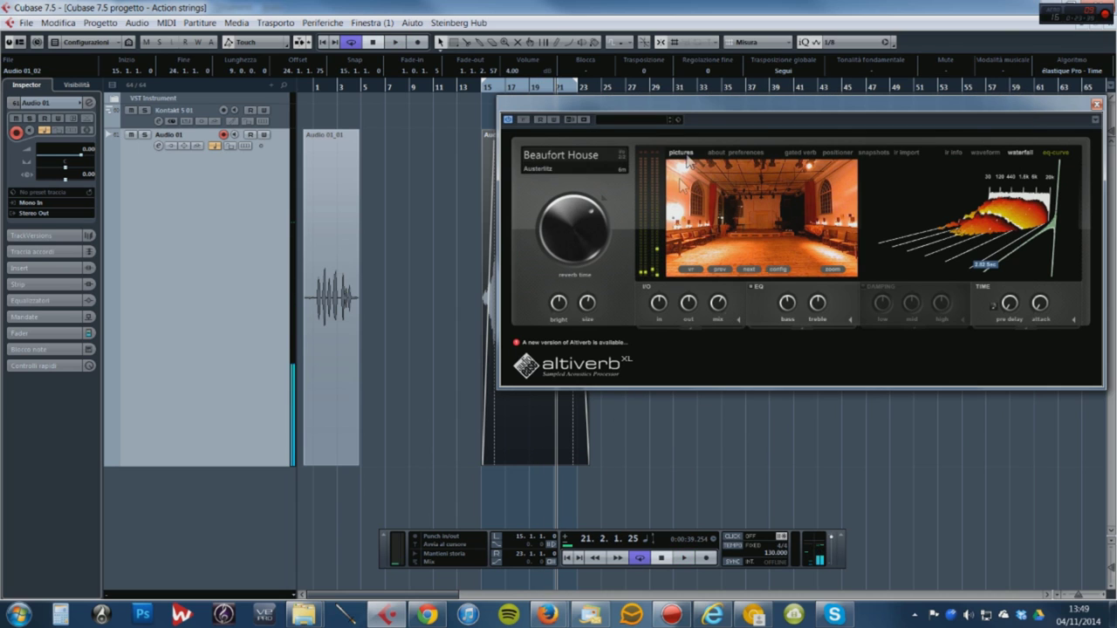
left_click(563, 163)
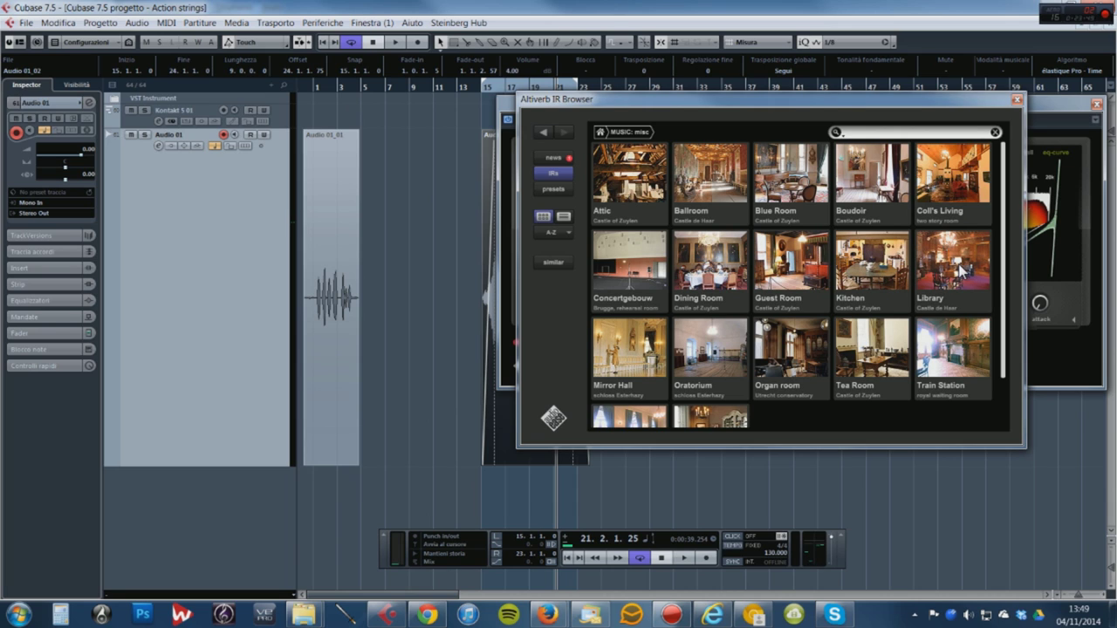
Load the Castle de Haar Library space and play the loop through it
left_click(936, 276)
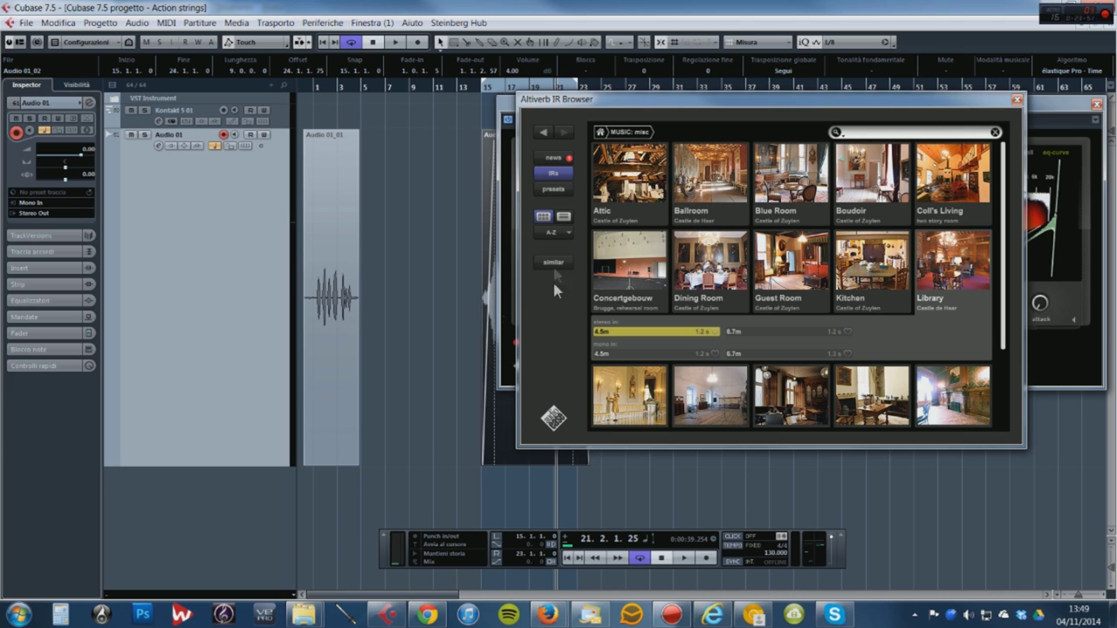
left_click(687, 559)
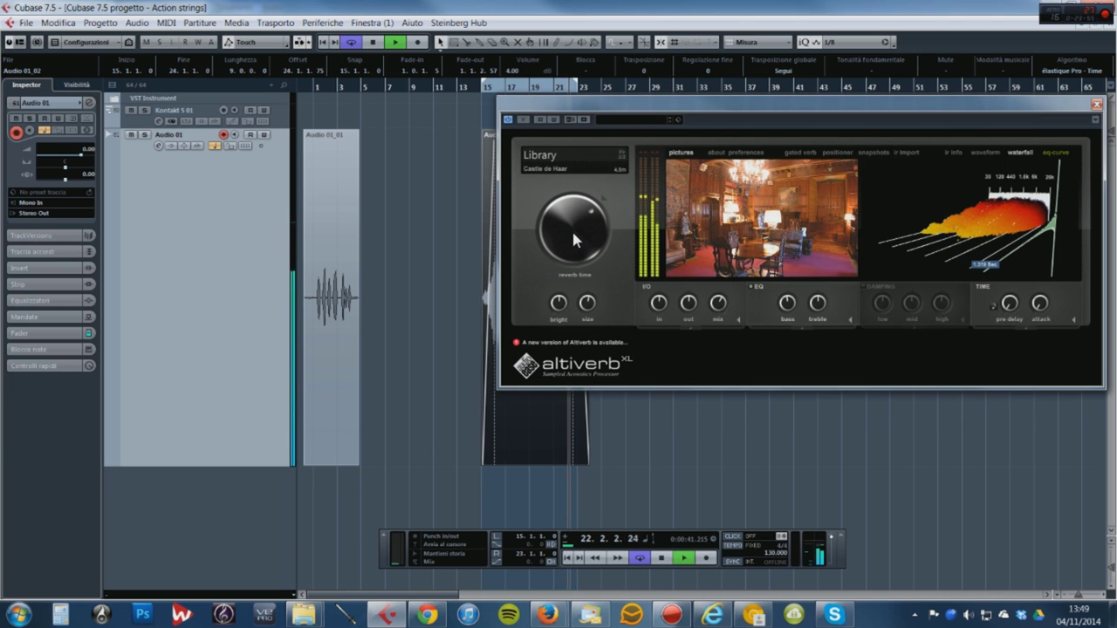
mouse_move(743, 212)
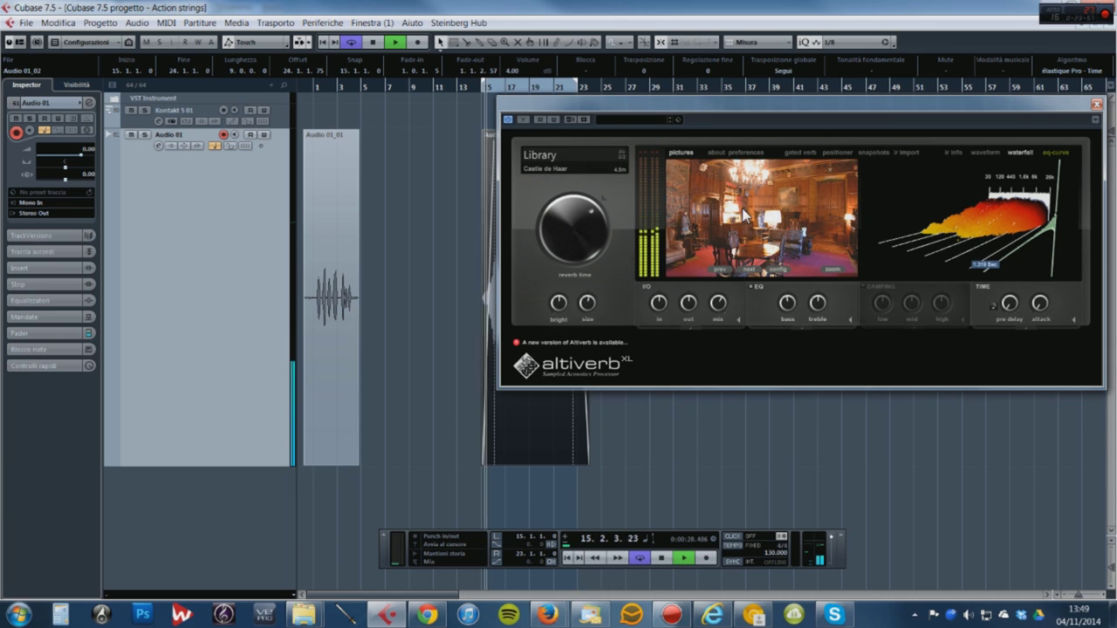
Move the left locator slightly before bar 15, to 14.3.1.54
left_click(478, 133)
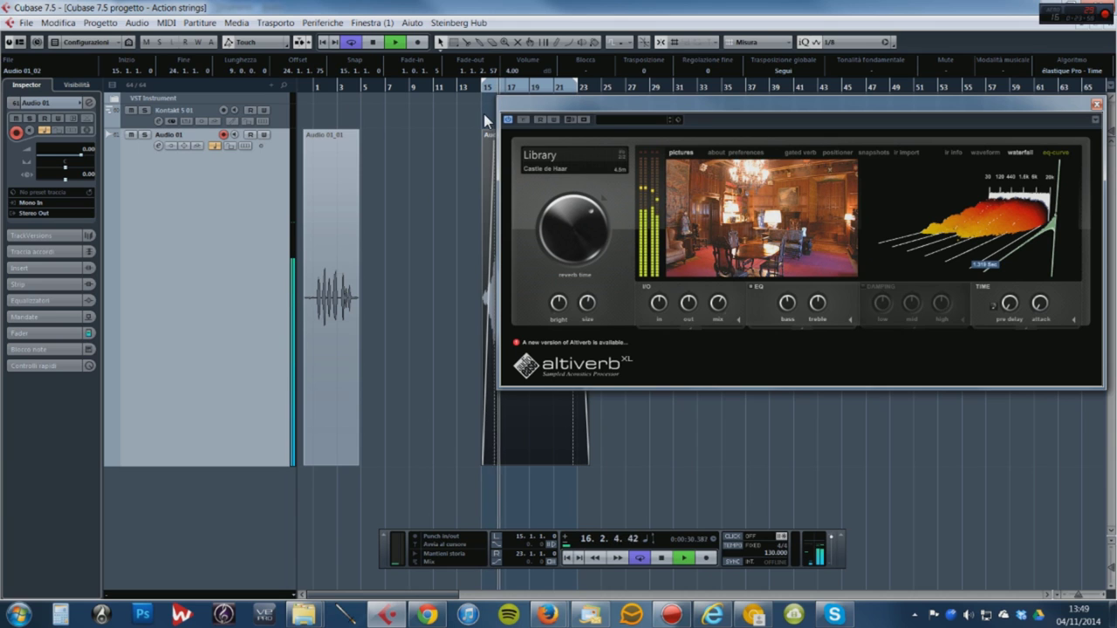
left_click(474, 87)
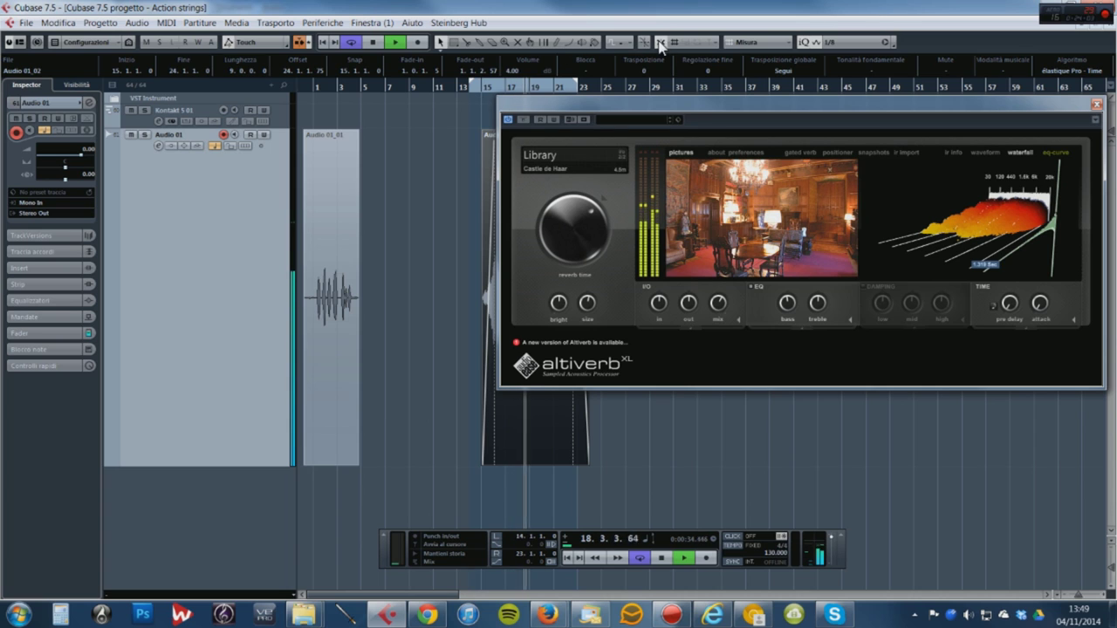
left_click(481, 87)
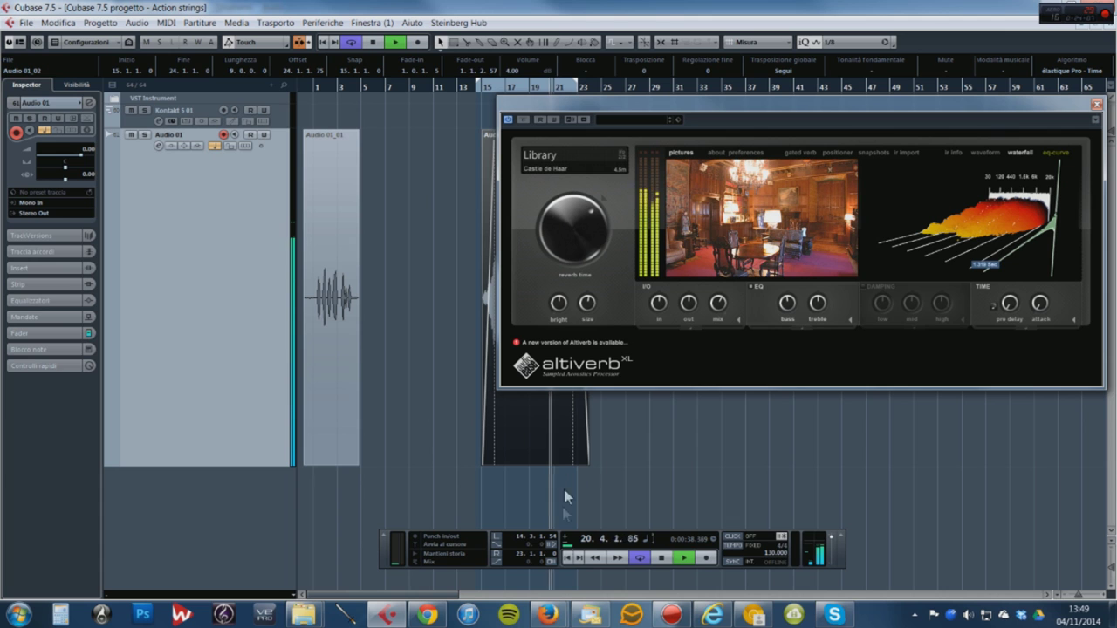
Audition the Oratorium and the Train Station royal waiting room, and load the Train Station waiting room class 1-2
left_click(688, 236)
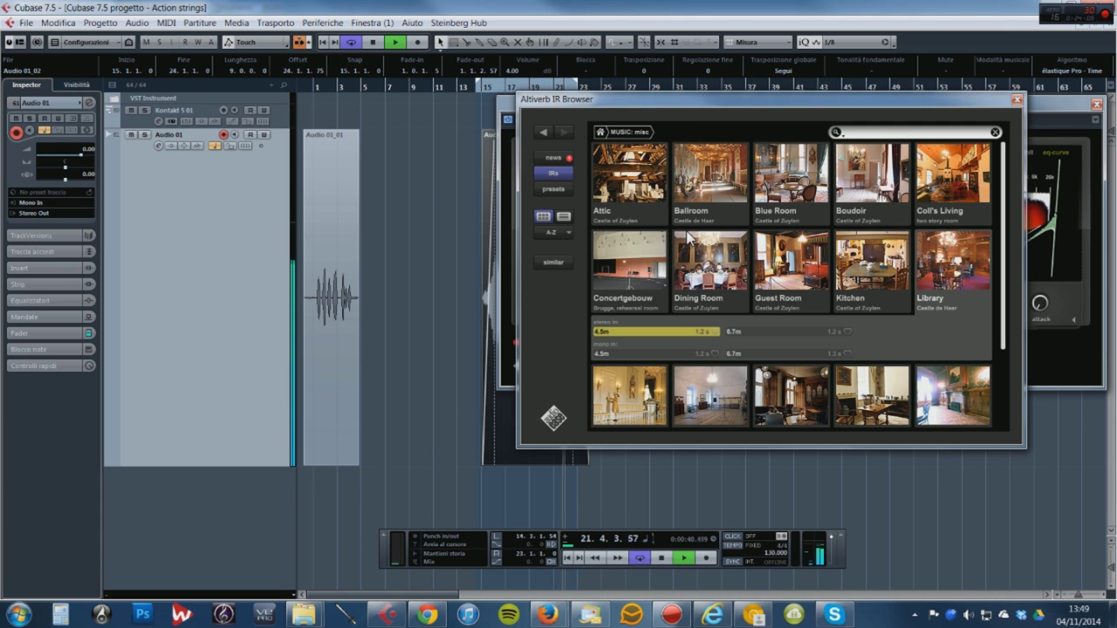
scroll(714, 332, "down", 3)
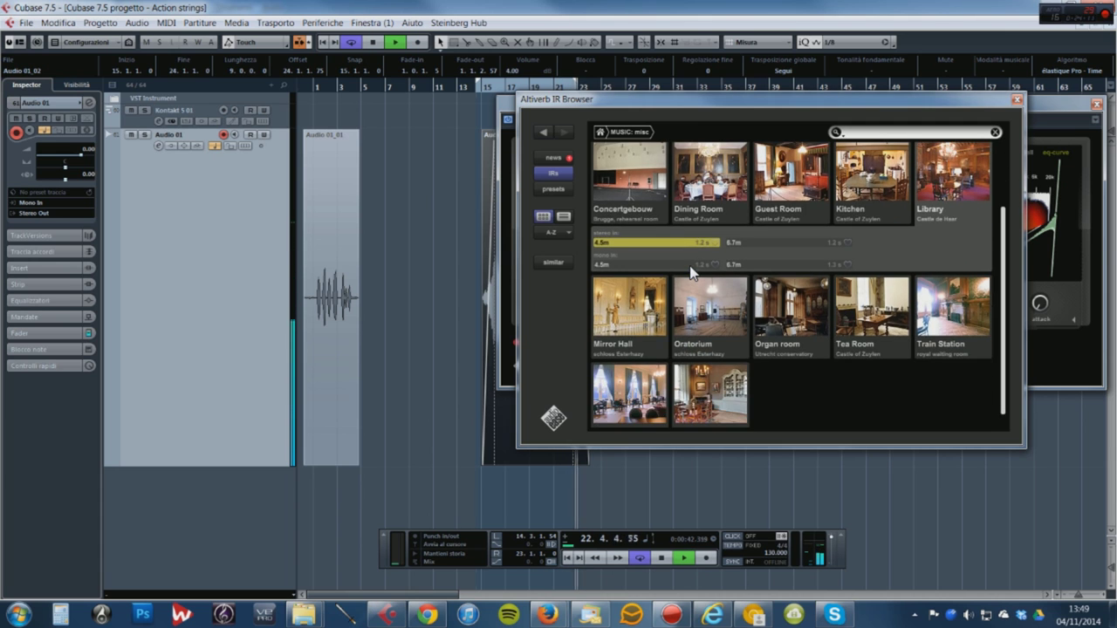
left_click(708, 304)
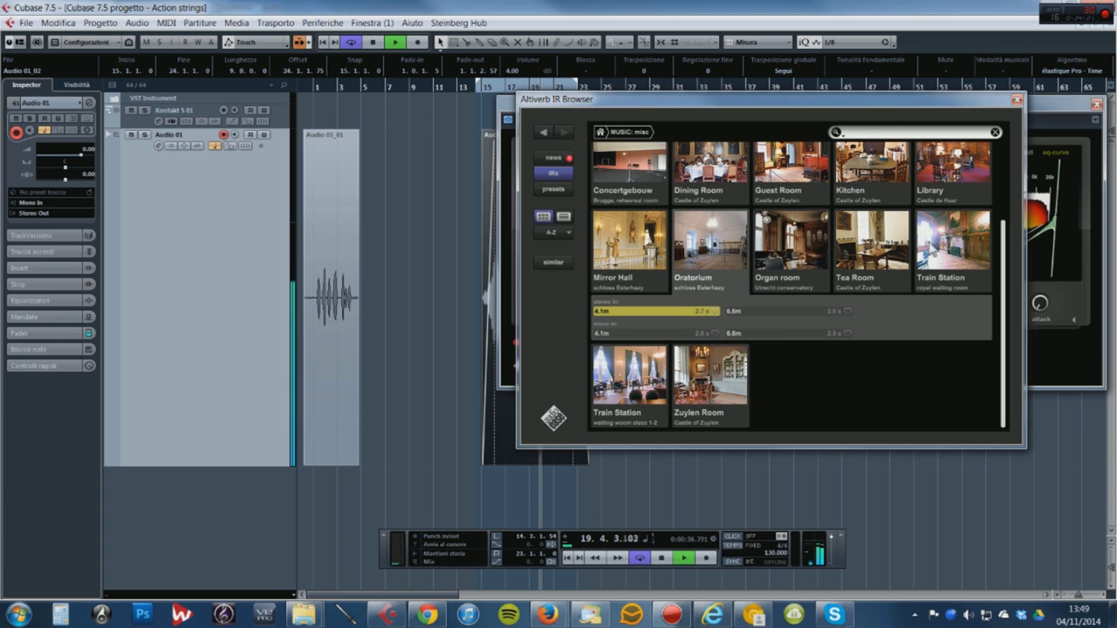
left_click(930, 248)
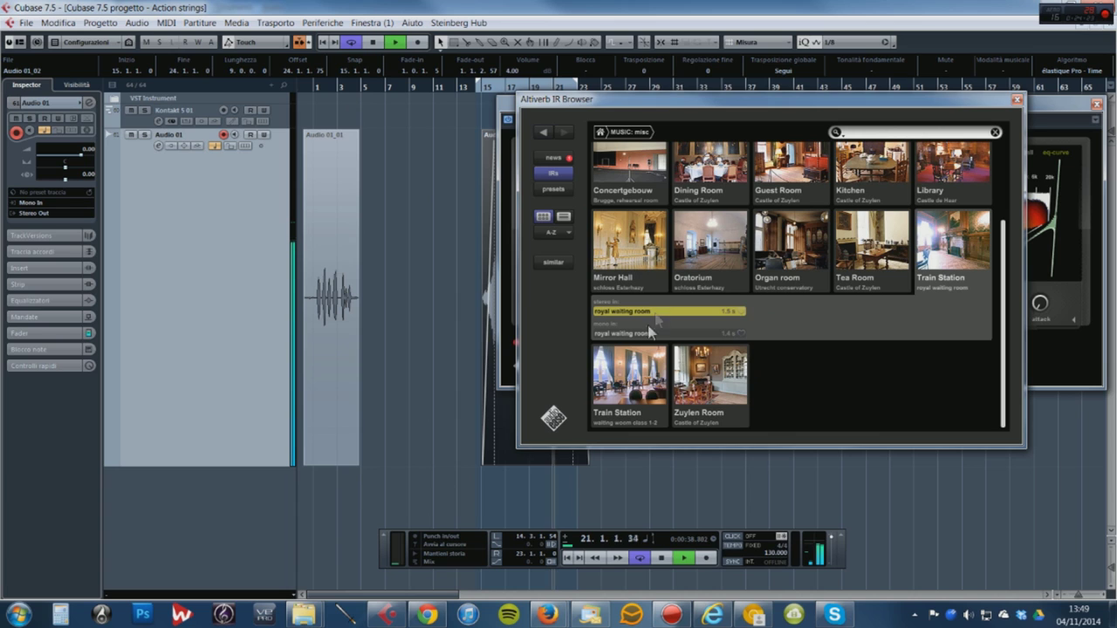
left_click(644, 382)
Move the Altiverb window off the looped clip, extend the right locator to 23.4.1.53, and shorten the clip's end to 23.2.4.96
left_click(503, 105)
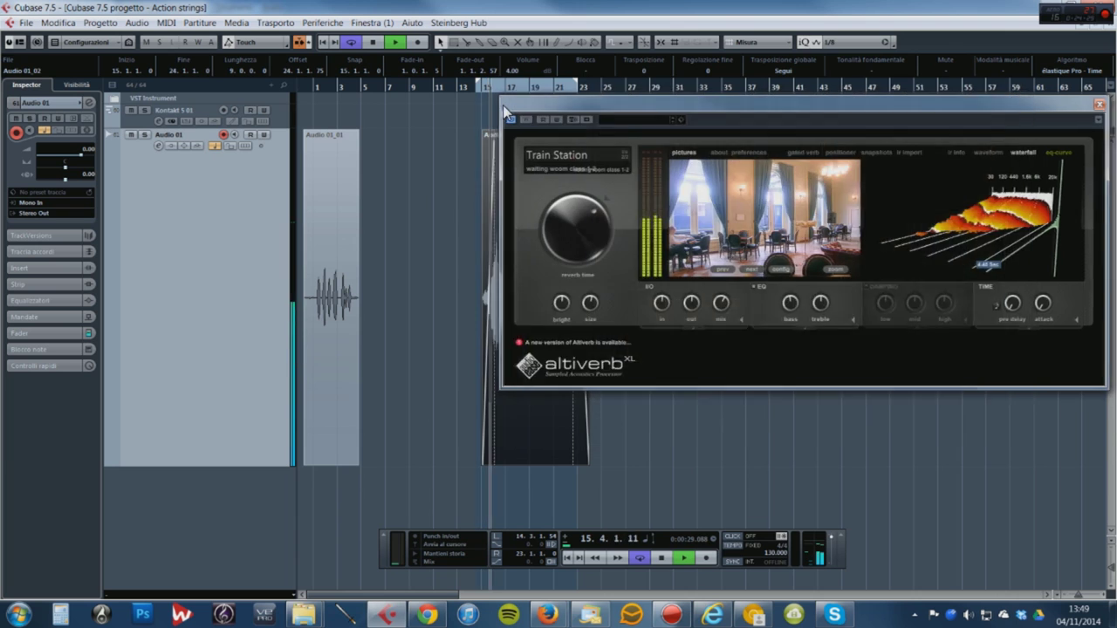
left_click_drag(503, 105, 671, 110)
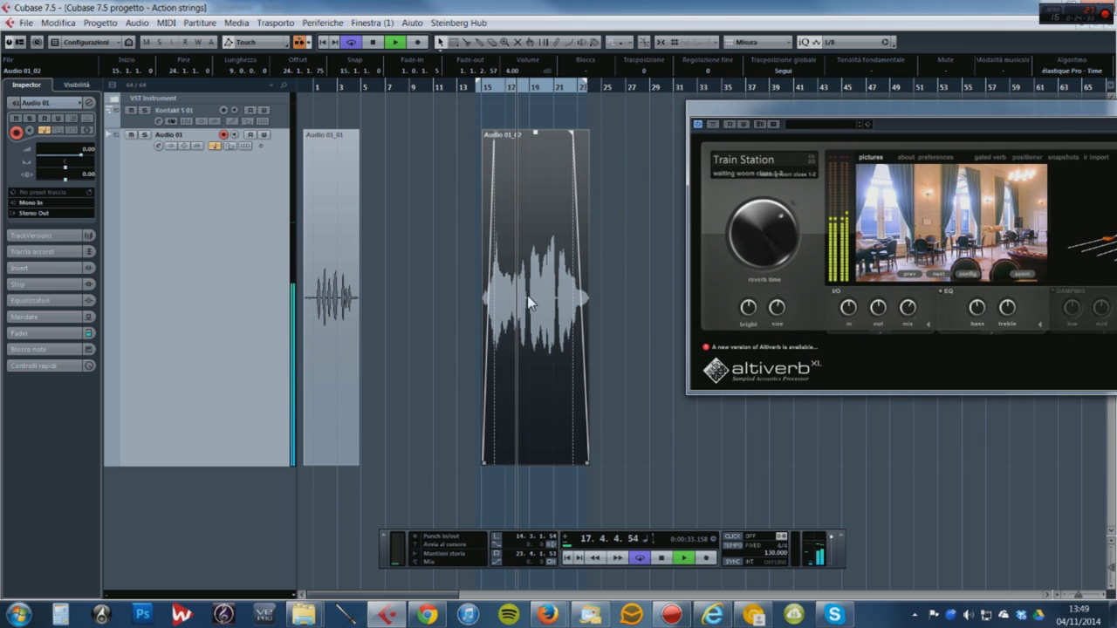
left_click_drag(590, 465, 583, 465)
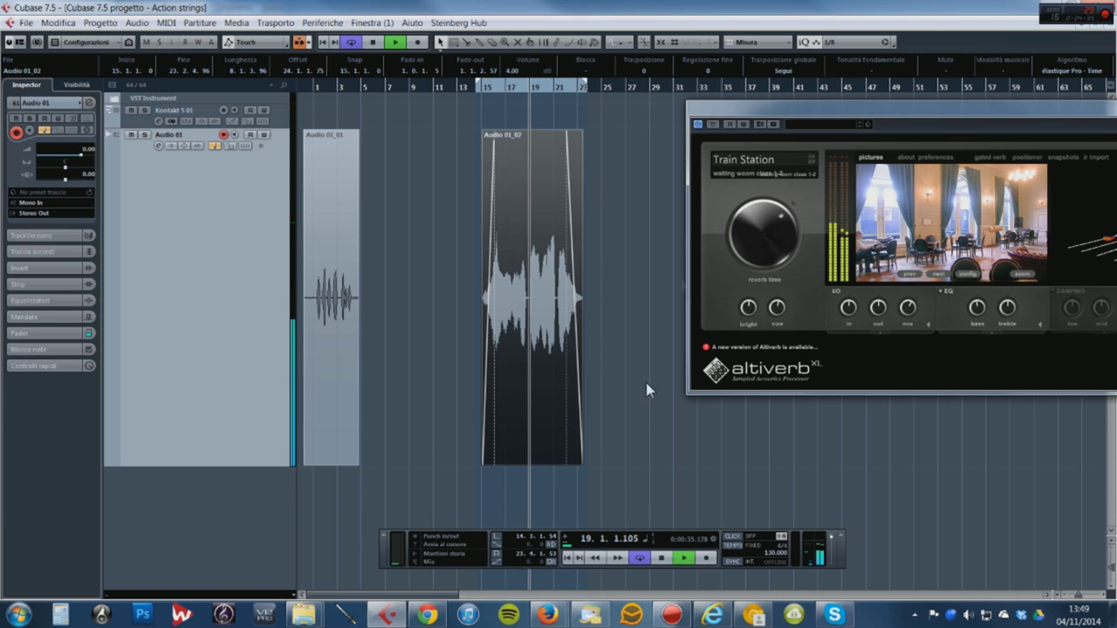
Reopen the IR browser on the misc music spaces and stop the playback
left_click(899, 225)
scroll(839, 190, "up", 2)
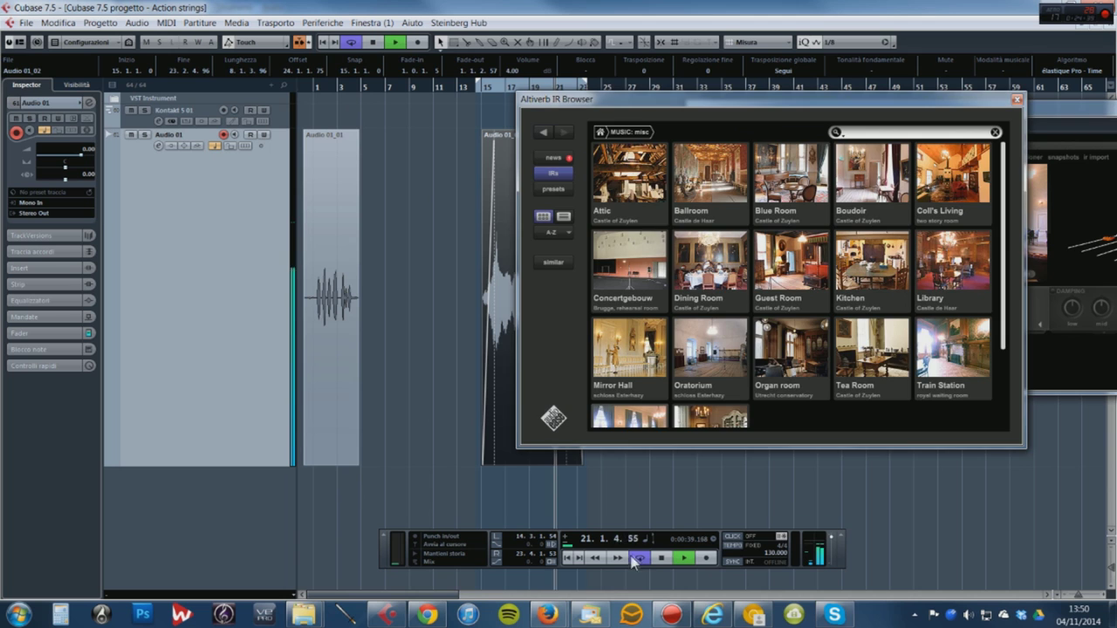
double_click(953, 349)
key("space")
left_click(922, 251)
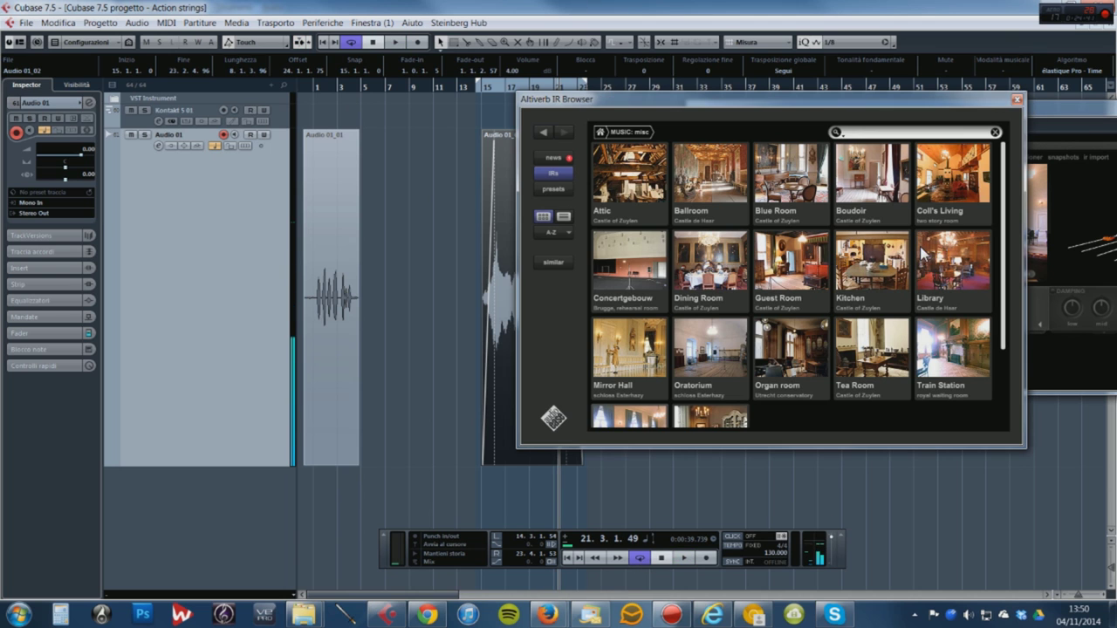
Look through the studio & scoring spaces in the IR browser and return to the category overview
left_click(600, 132)
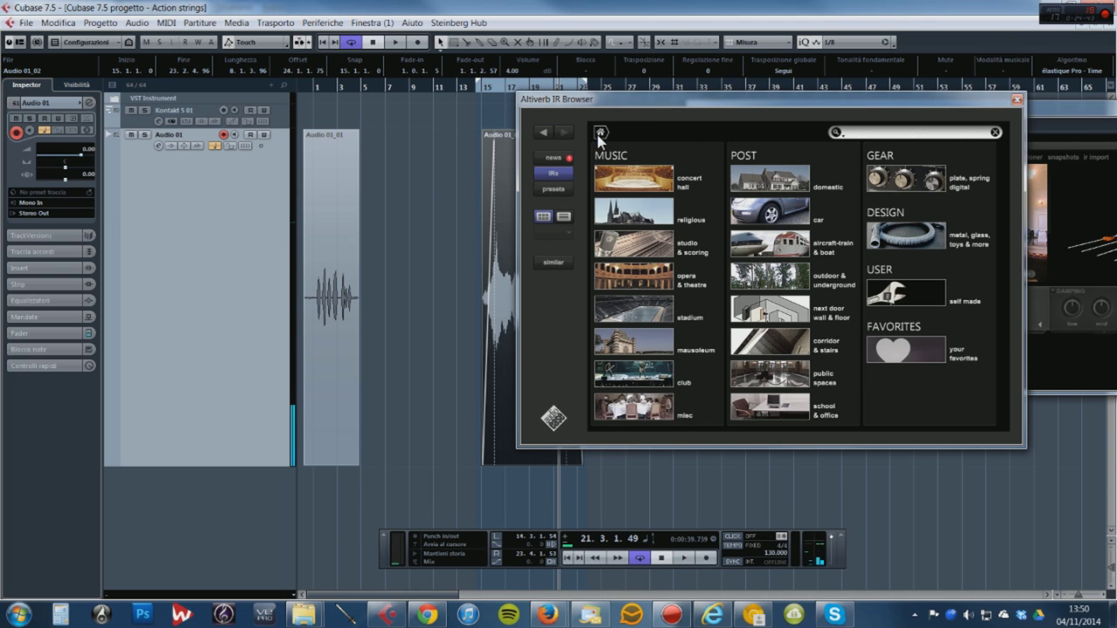
left_click(633, 254)
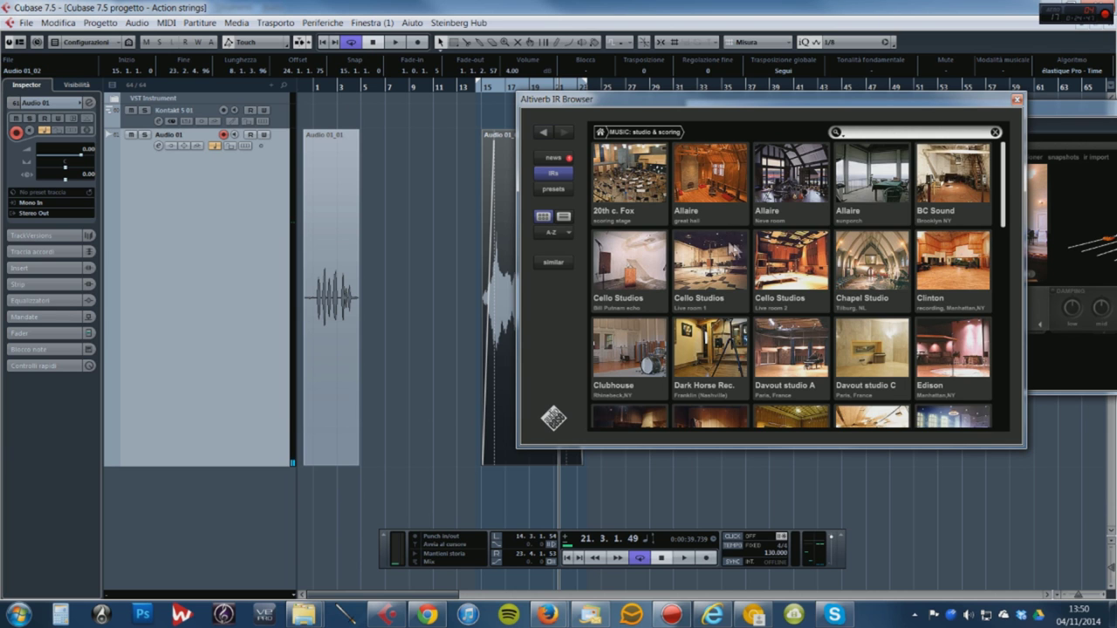
scroll(742, 248, "down", 5)
scroll(740, 244, "down", 2)
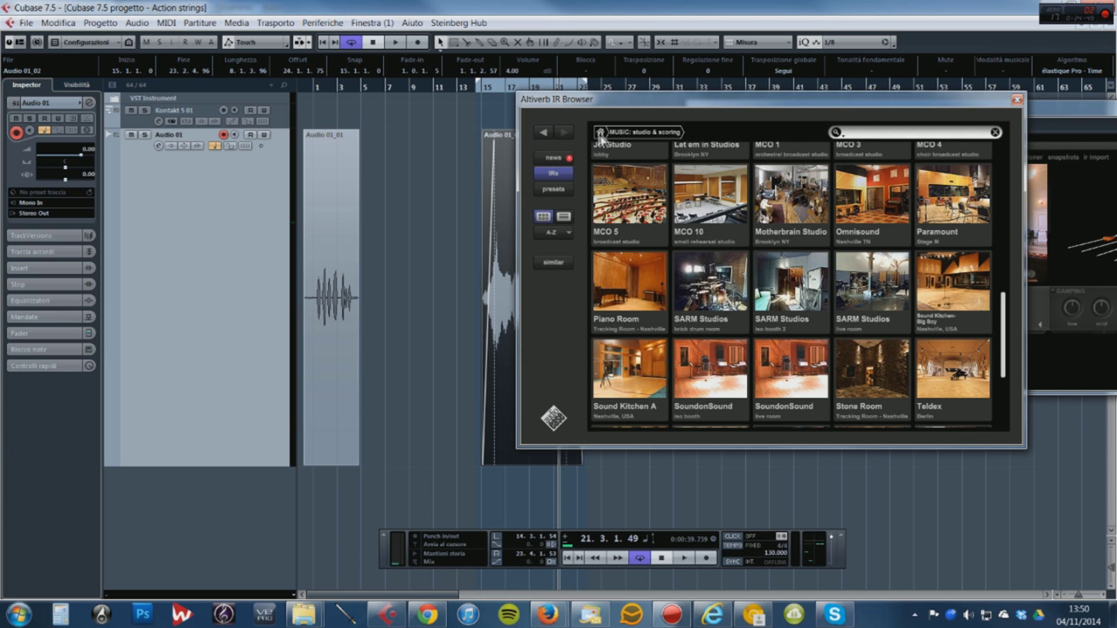
left_click(601, 132)
left_click(713, 227)
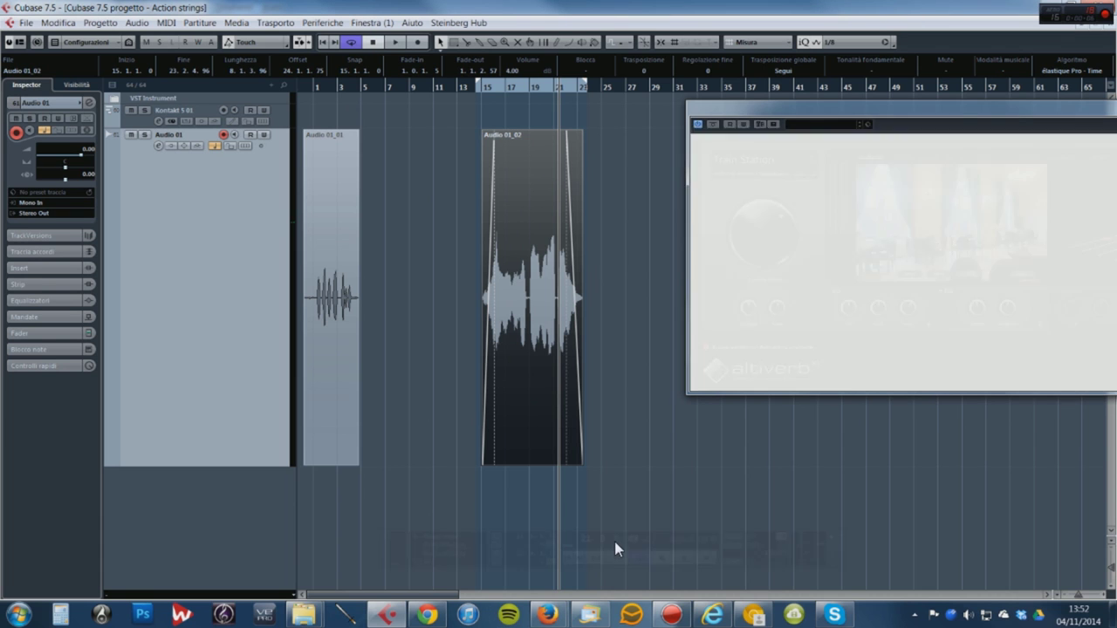
Move the Altiverb window back over the arrangement and look through the religious spaces in the IR browser
left_click_drag(807, 120, 574, 116)
left_click(673, 203)
scroll(695, 179, "up", 1)
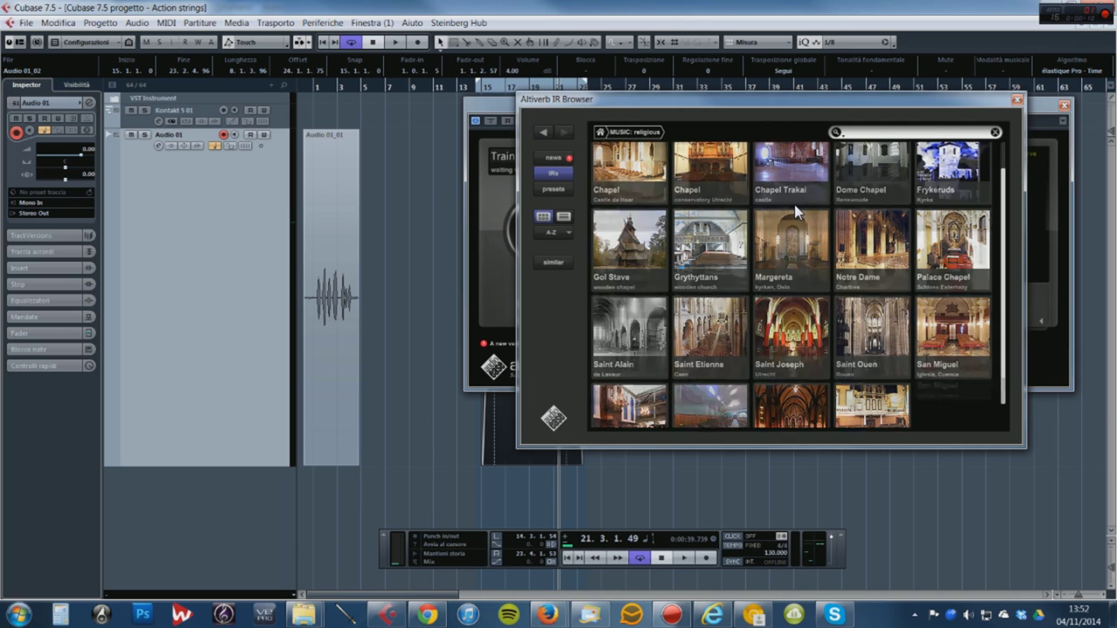
Open the domestic category of the post-production spaces and look through its rooms
left_click(601, 134)
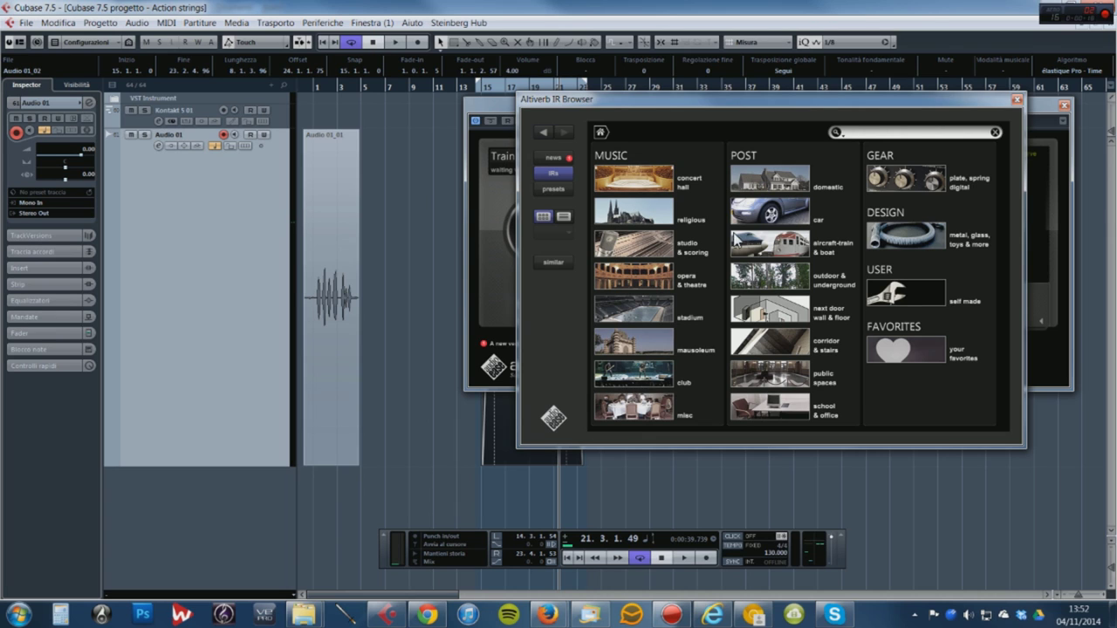
left_click(752, 182)
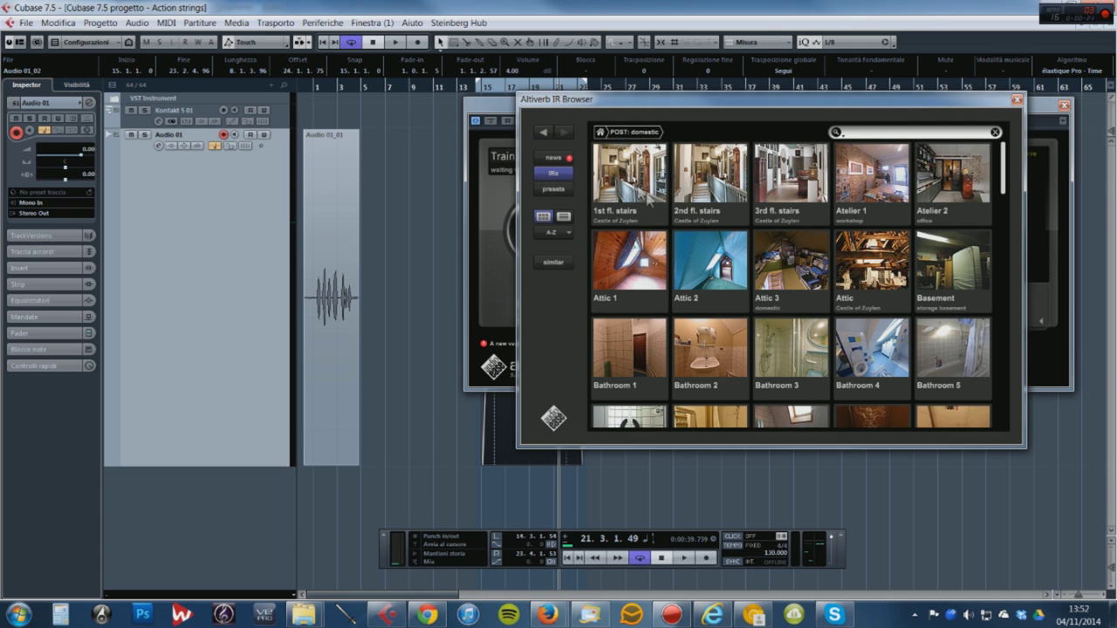
scroll(718, 172, "down", 10)
scroll(718, 172, "up", 5)
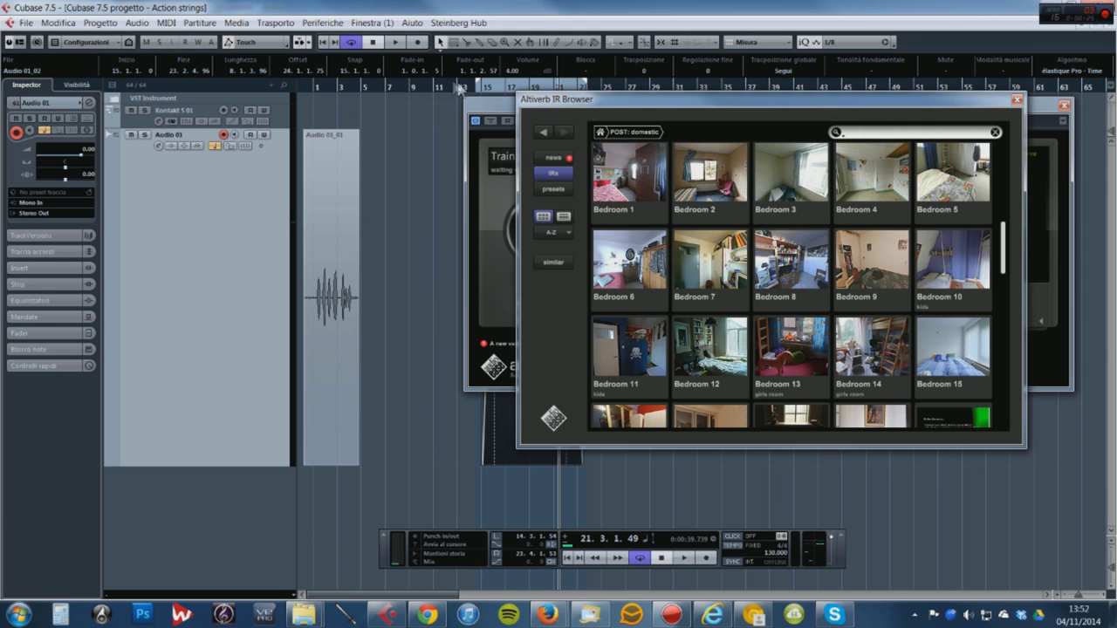
Set the loop locators around the first clip, from 0.2.3.116 to 4.4.3.31, and play from bar 1
left_click_drag(478, 85, 309, 94)
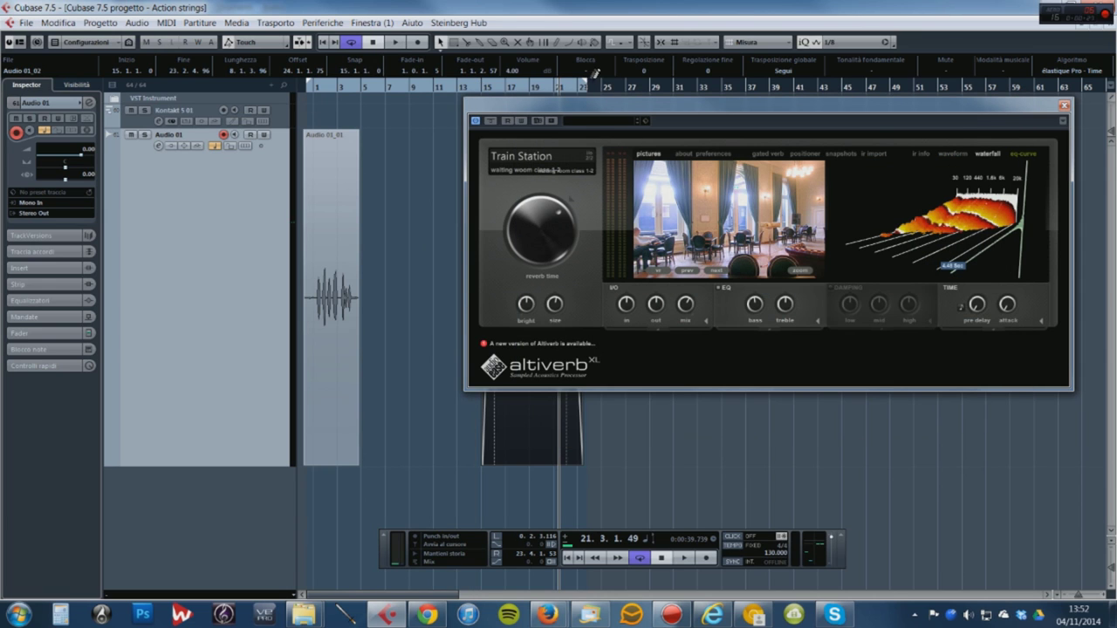
left_click_drag(583, 87, 358, 106)
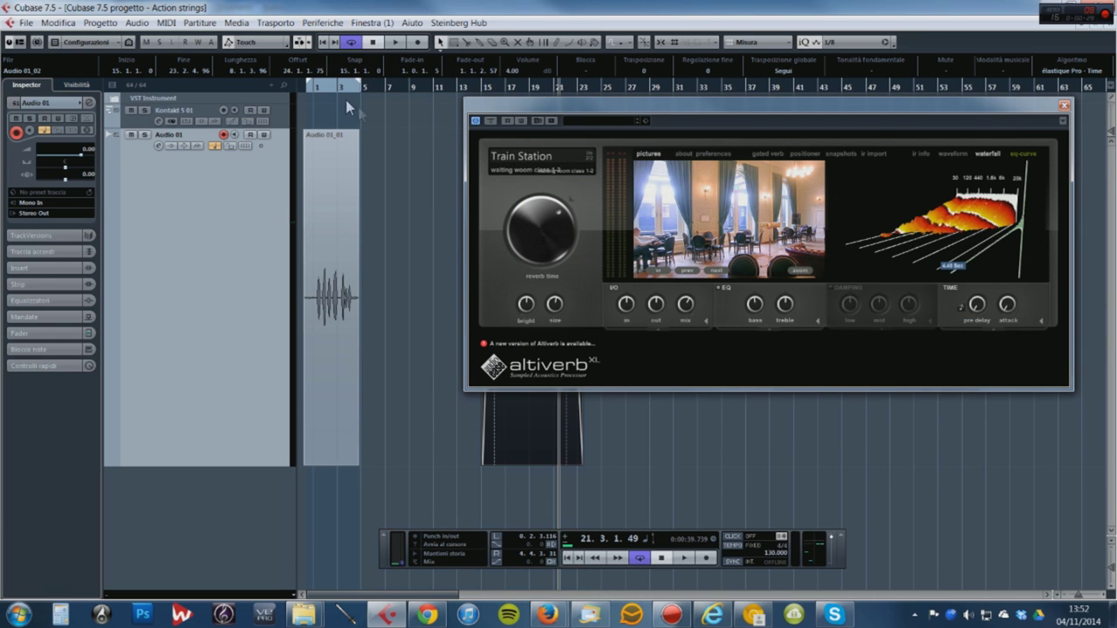
left_click(318, 86)
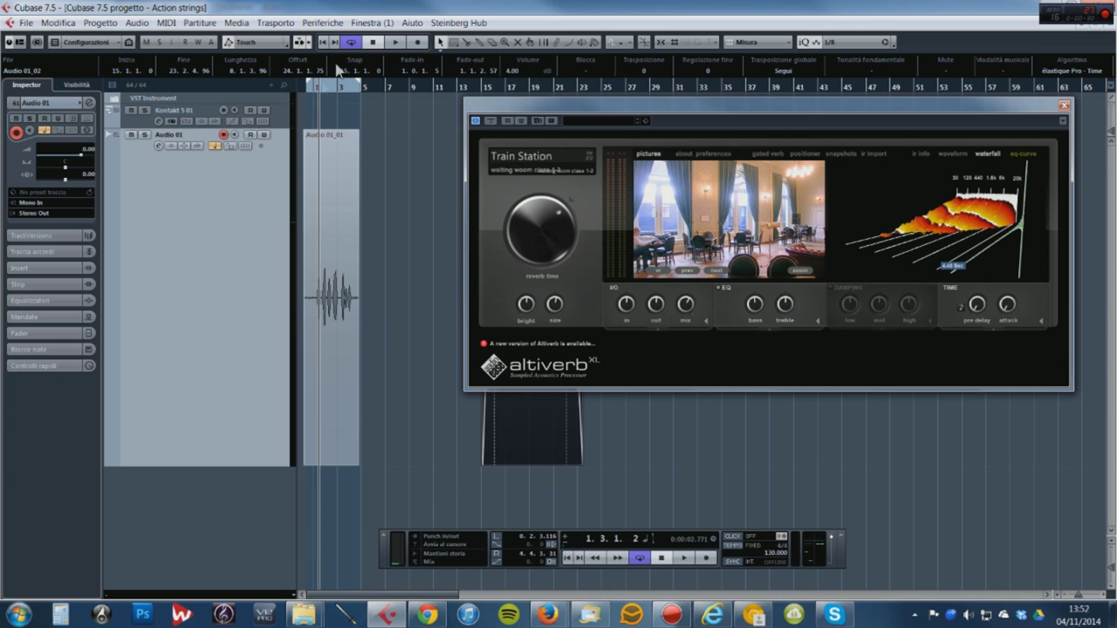
left_click(393, 42)
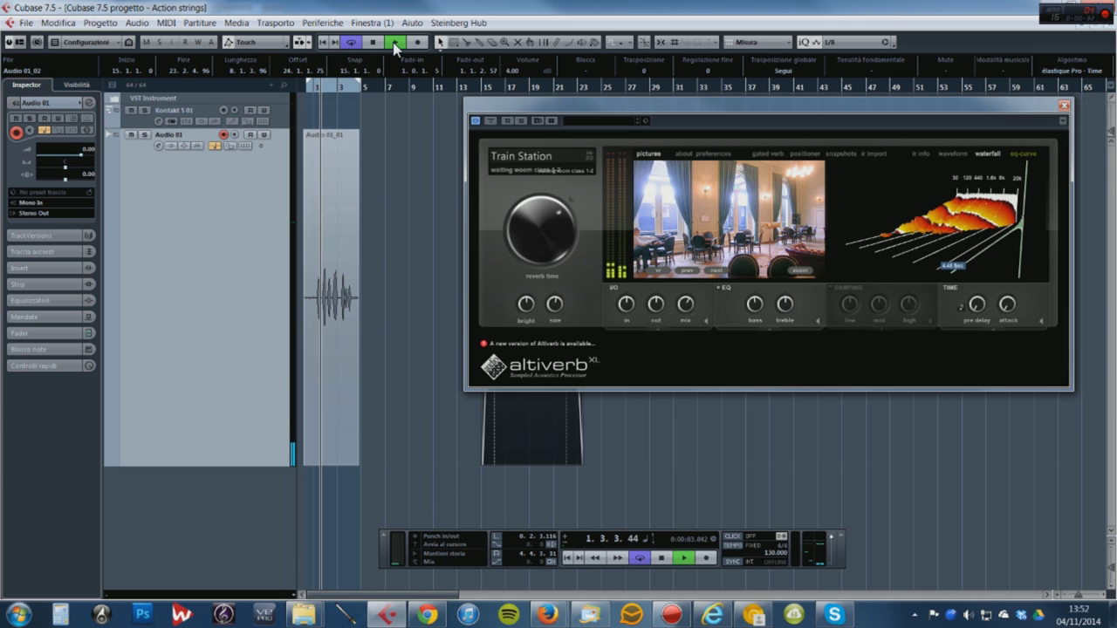
Load the Bedroom 2 space from the domestic category and trim the first clip's start to 1.1.2.5
left_click(592, 153)
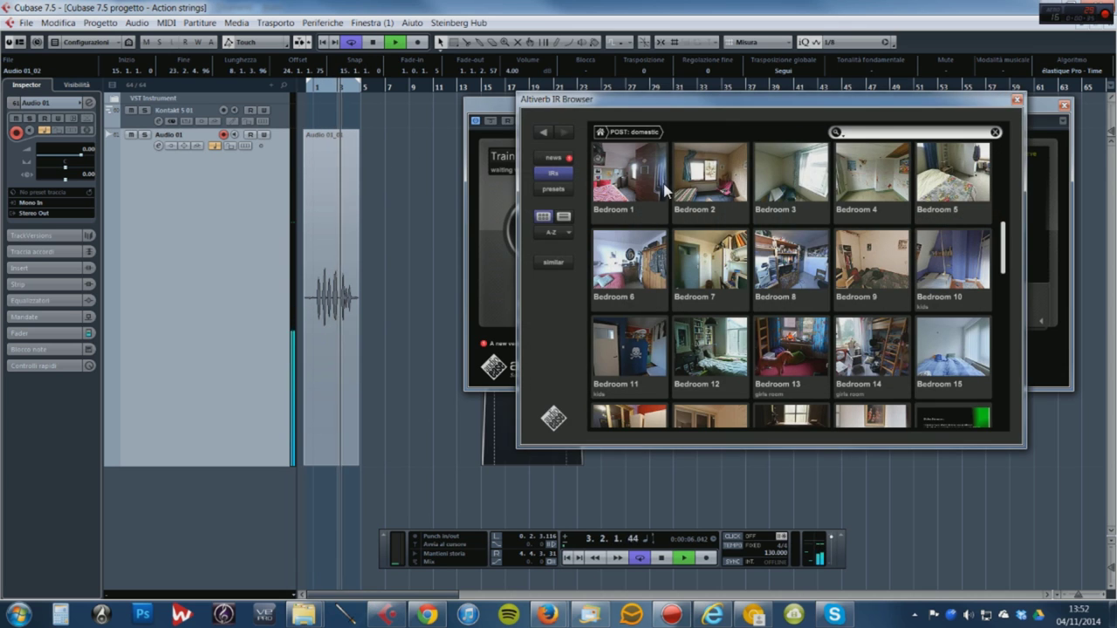
left_click(723, 188)
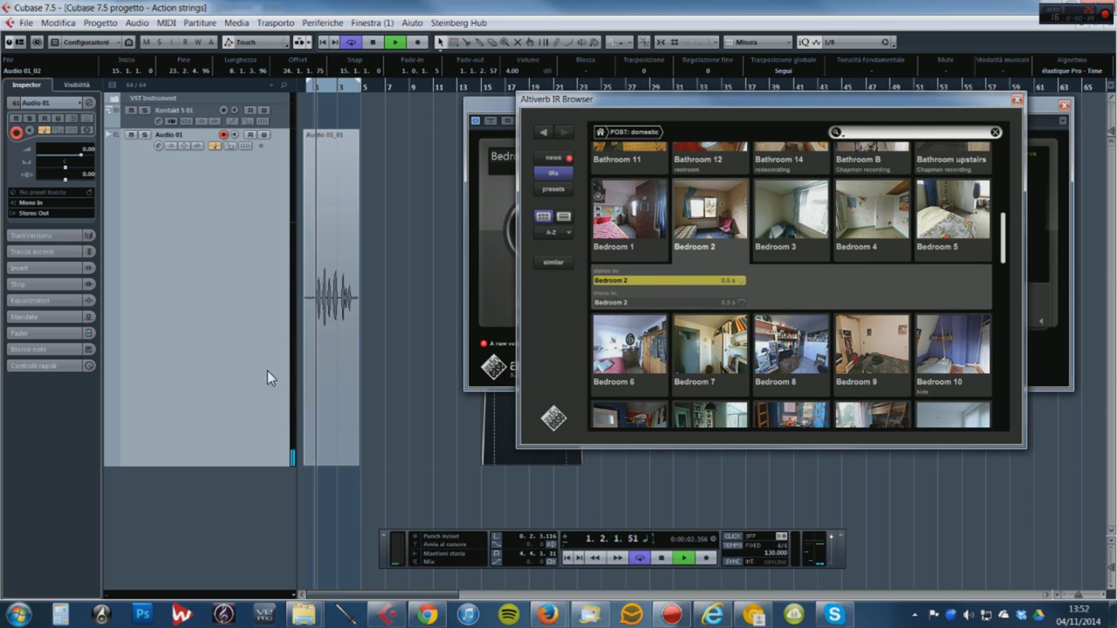
left_click_drag(304, 461, 318, 460)
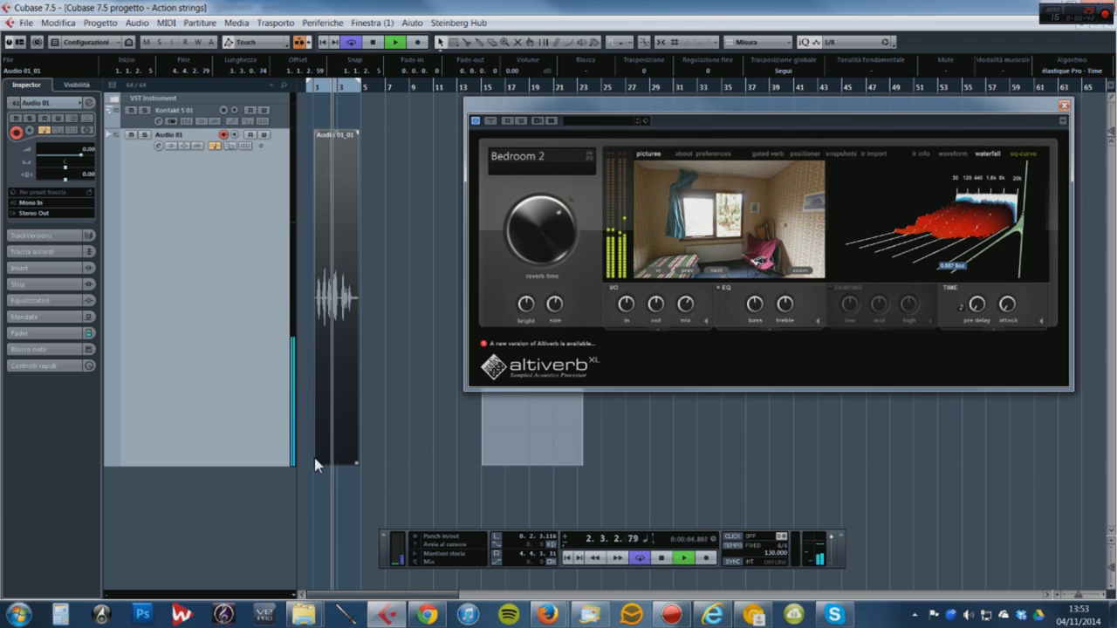
Audition Bedroom 4, load the Closet 1 space, and look further through the domestic rooms
left_click(814, 190)
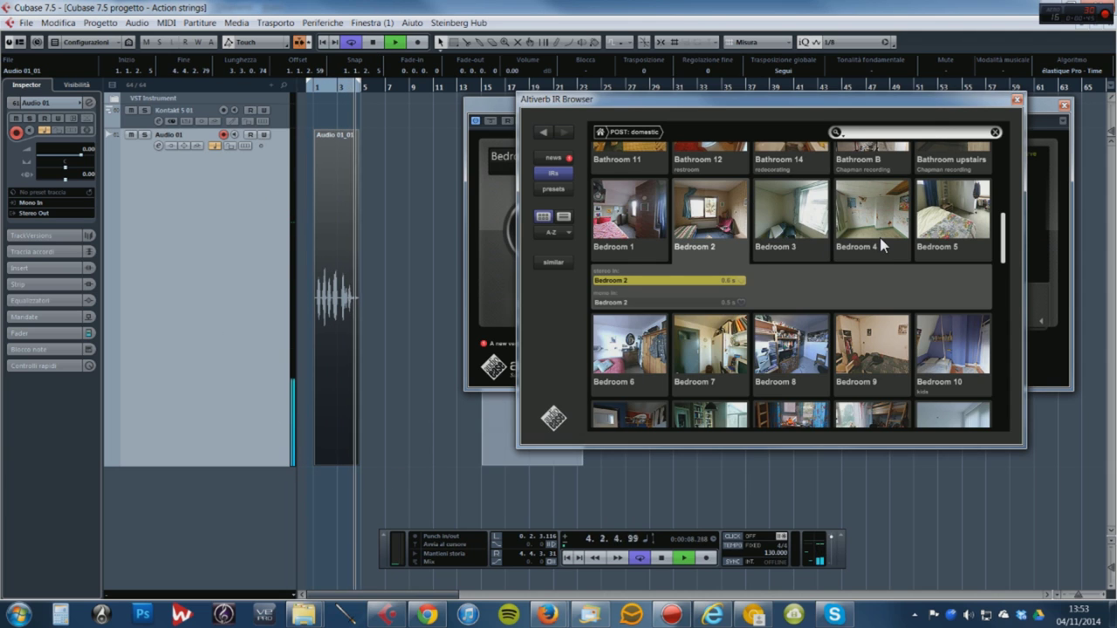
left_click(854, 220)
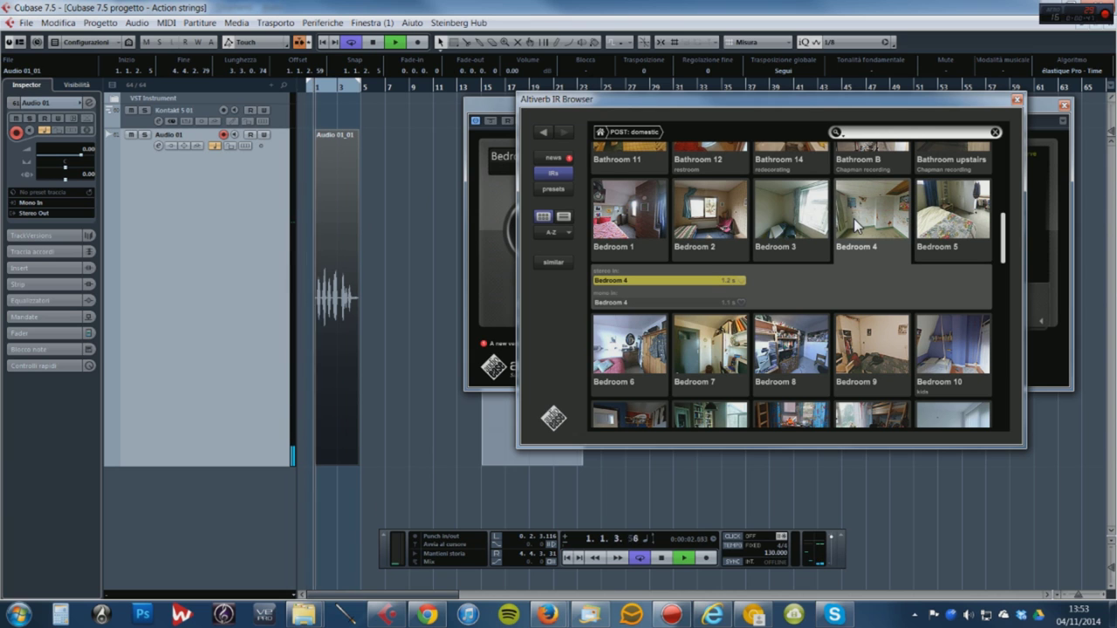
scroll(824, 277, "down", 3)
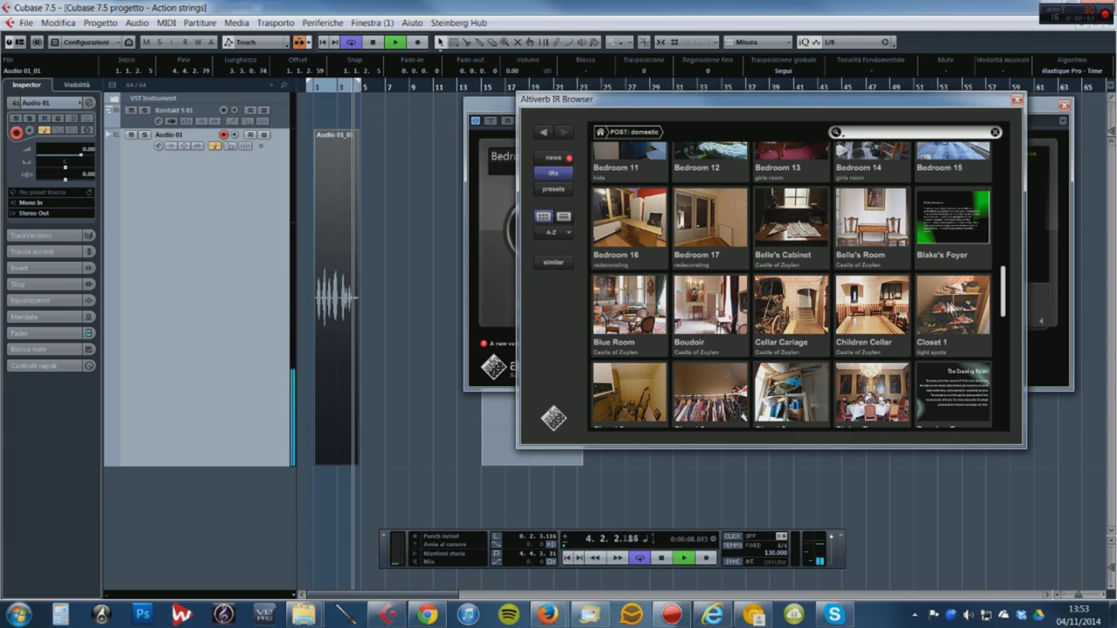
left_click(953, 306)
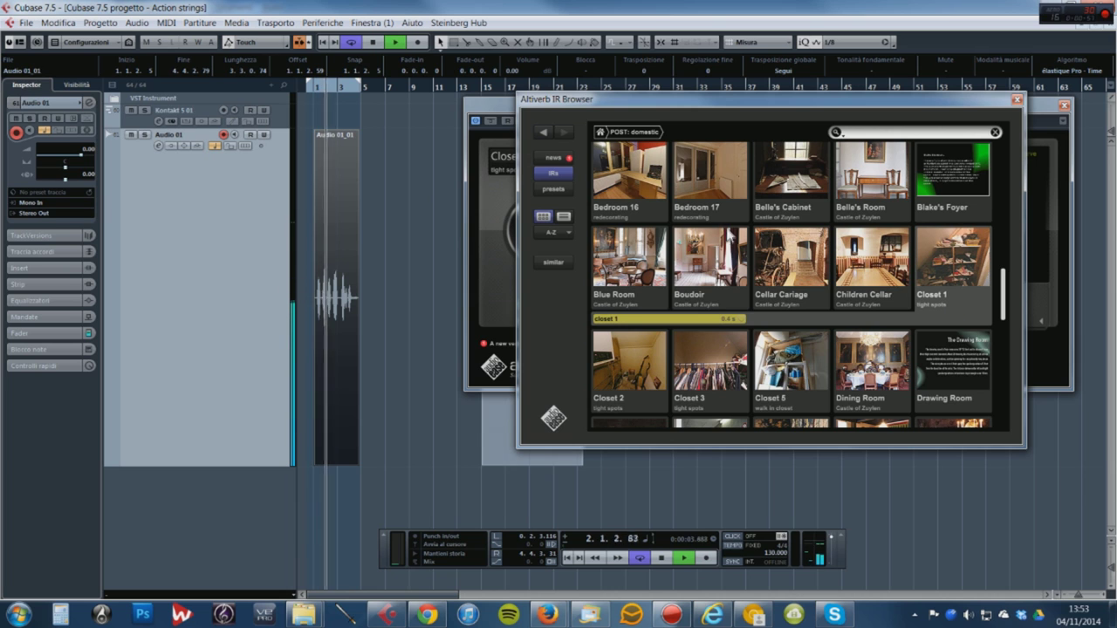
scroll(701, 271, "down", 5)
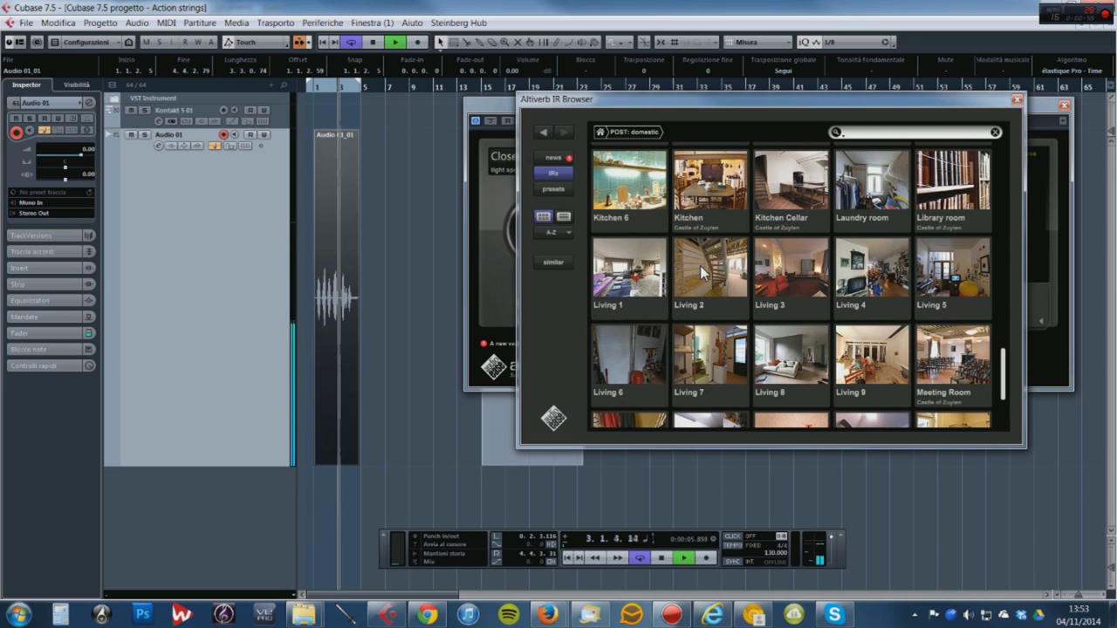
Audition the Living 1, Wine Cellar and Study 1 spaces from the domestic rooms during loop playback
left_click(641, 275)
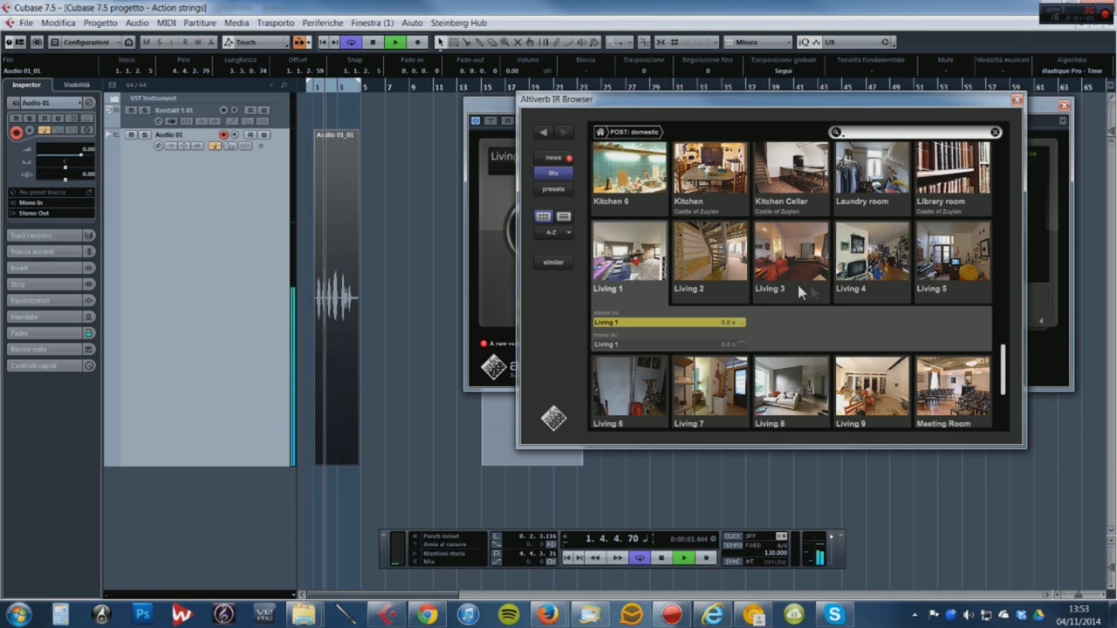
scroll(785, 281, "down", 3)
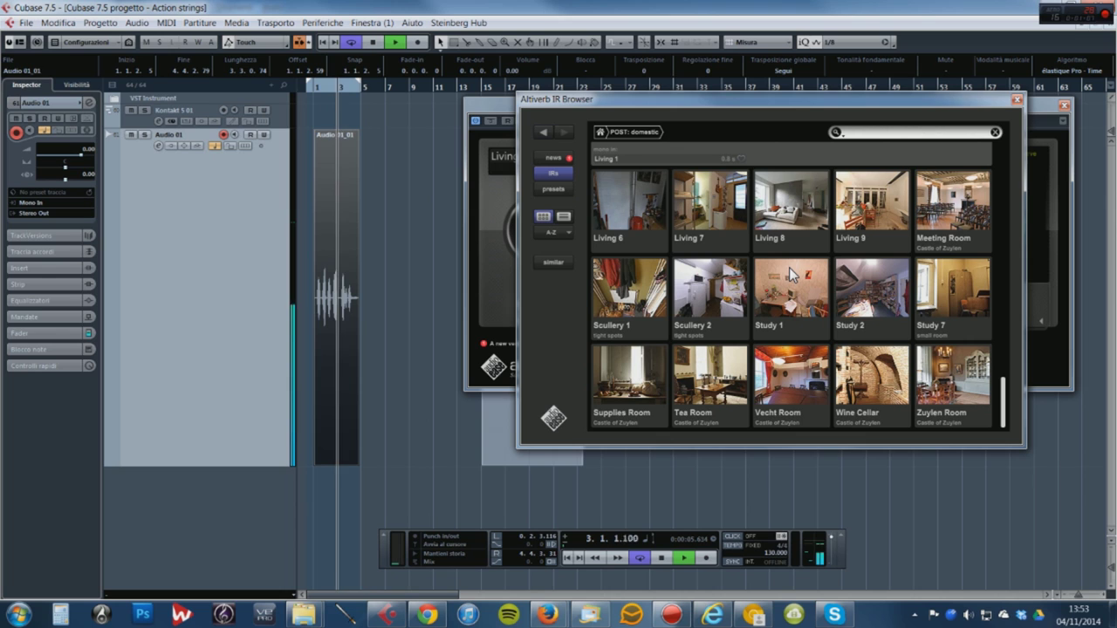
left_click(874, 372)
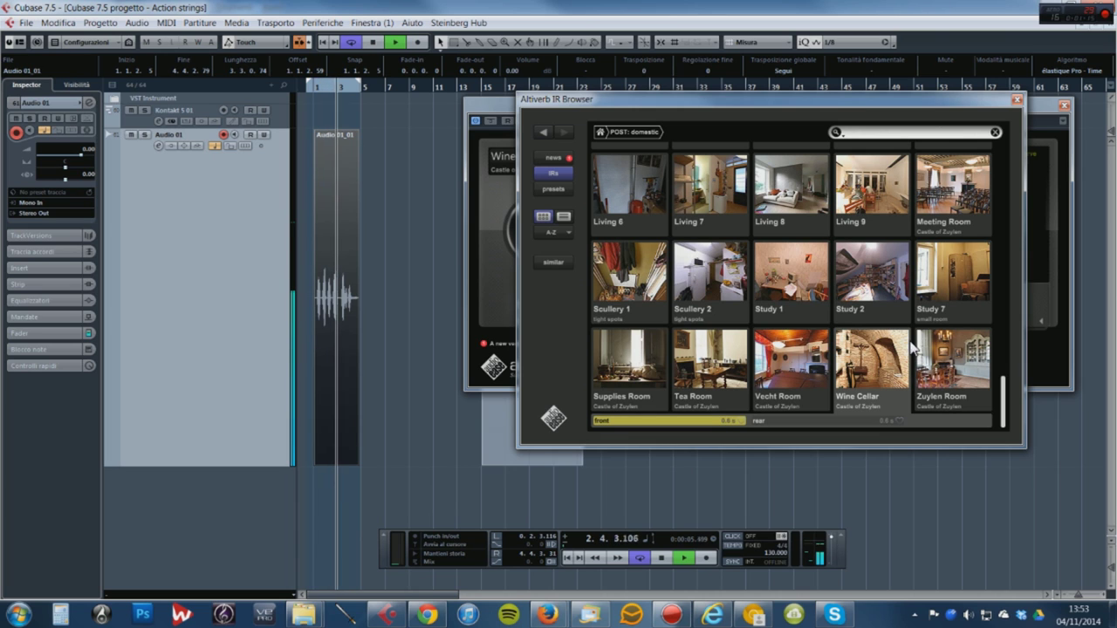
left_click(785, 276)
Audition the Bathroom 6 toilet and Bathroom 14 spaces from the domestic rooms
scroll(900, 295, "up", 5)
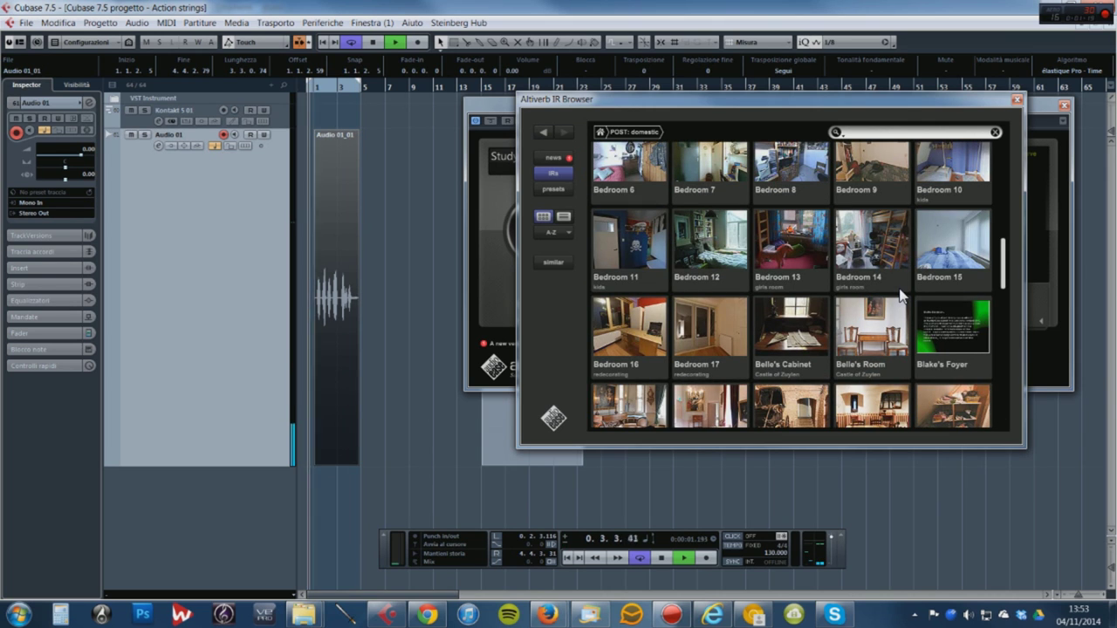
scroll(901, 295, "up", 3)
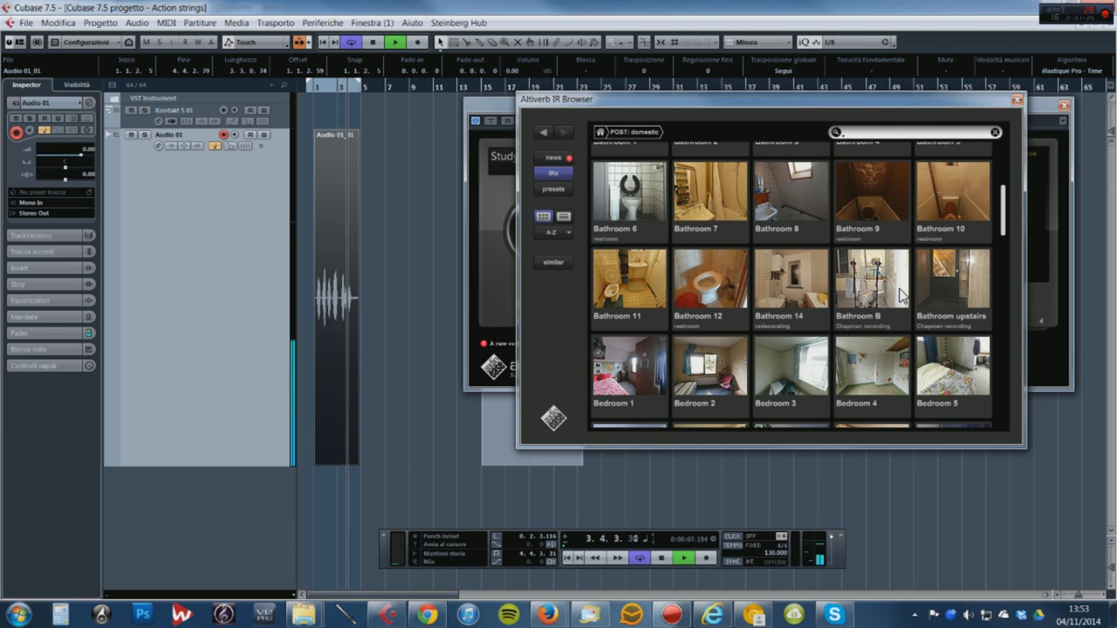
left_click(628, 198)
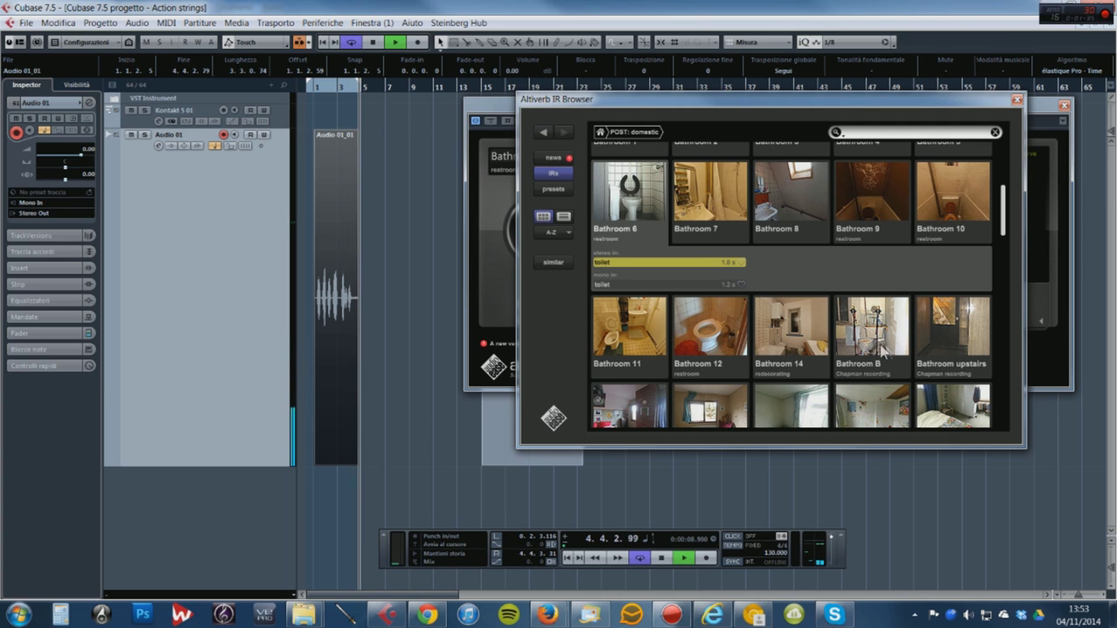
left_click(798, 335)
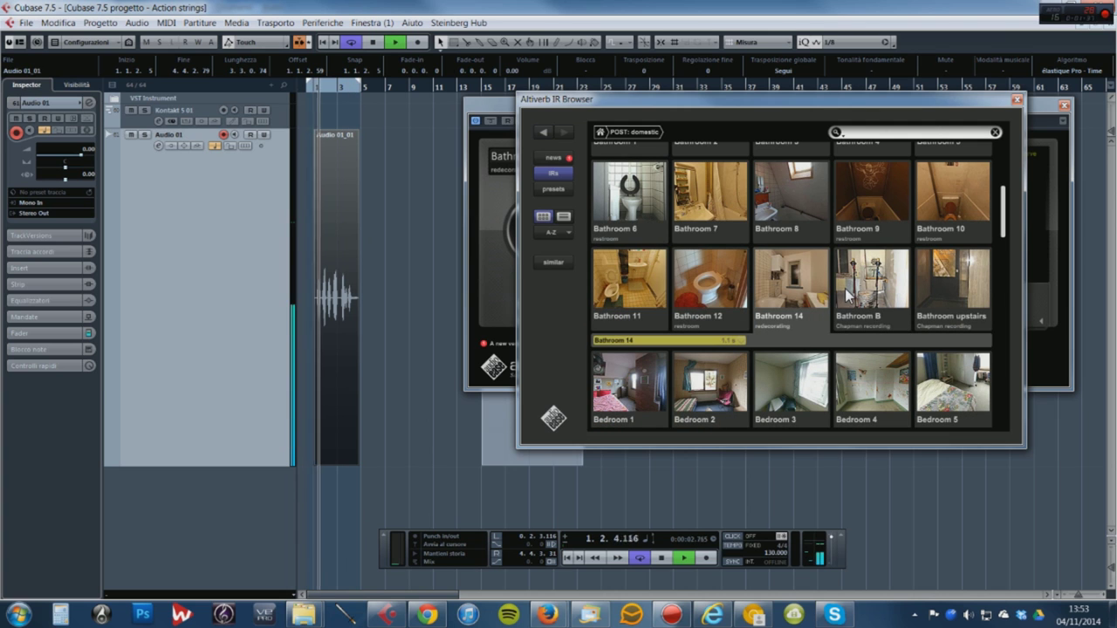
Load the Bedroom 10 kids space from the domestic rooms, listen to it and stop playback
scroll(790, 297, "up", 3)
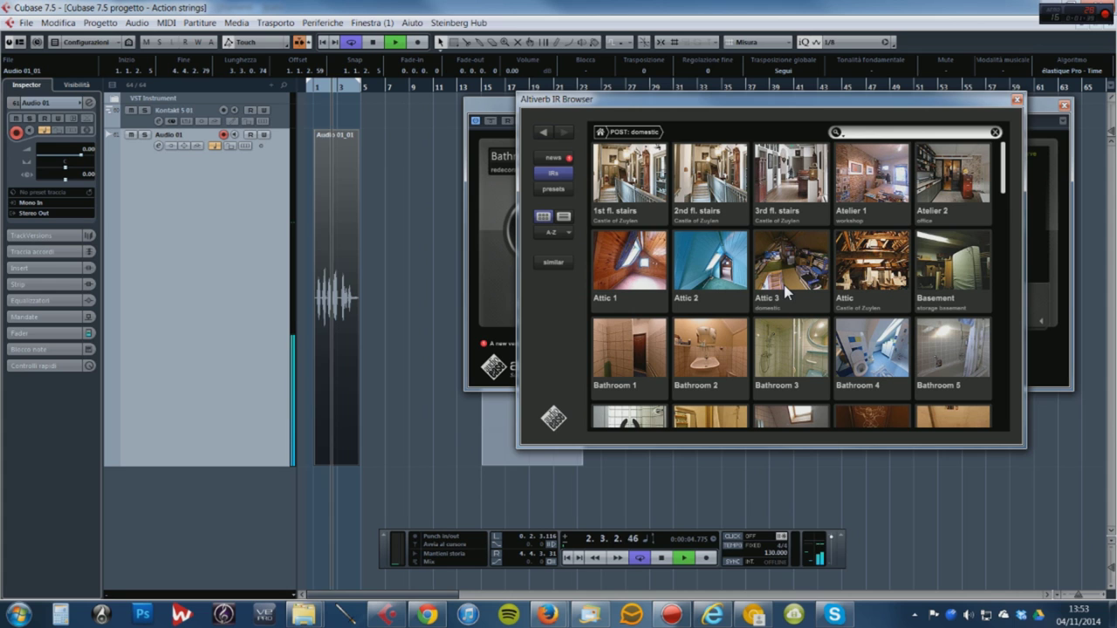
scroll(857, 278, "down", 5)
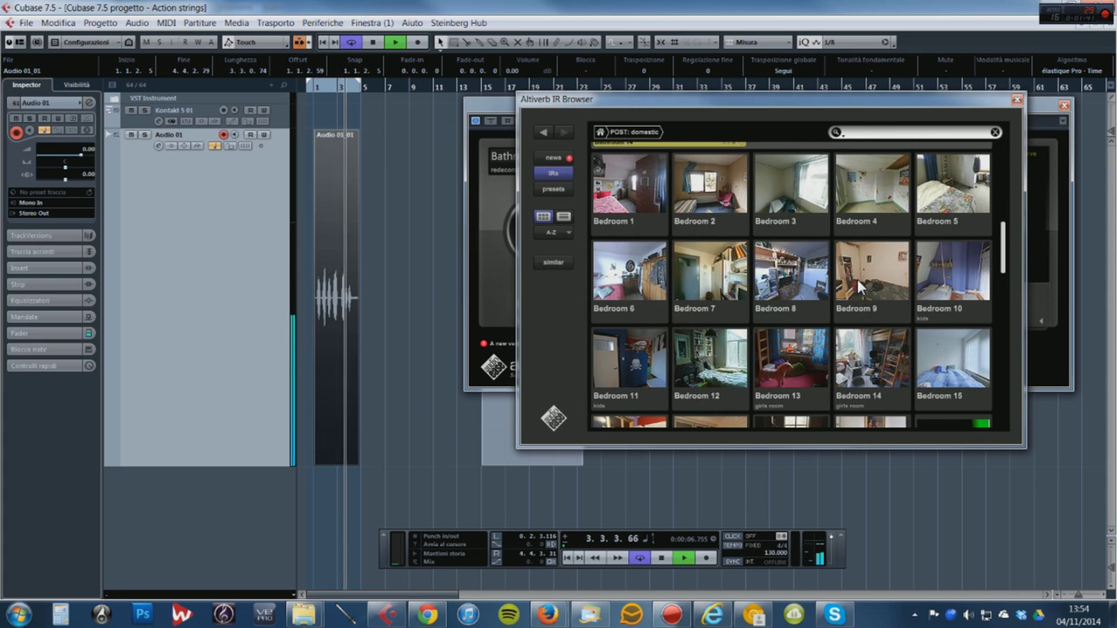
left_click(969, 286)
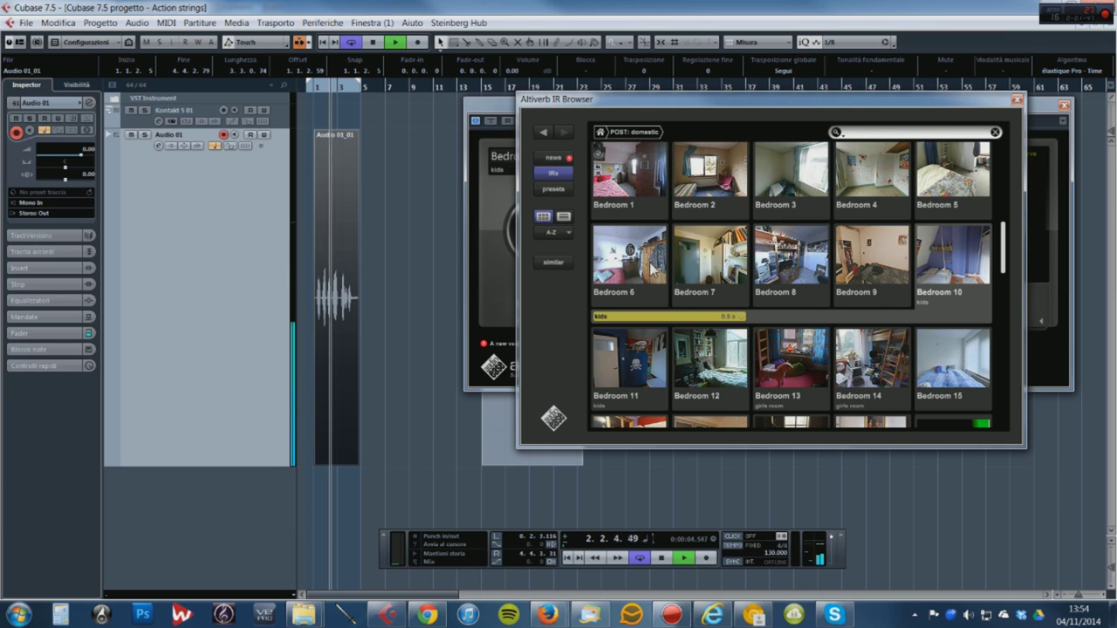
left_click(664, 558)
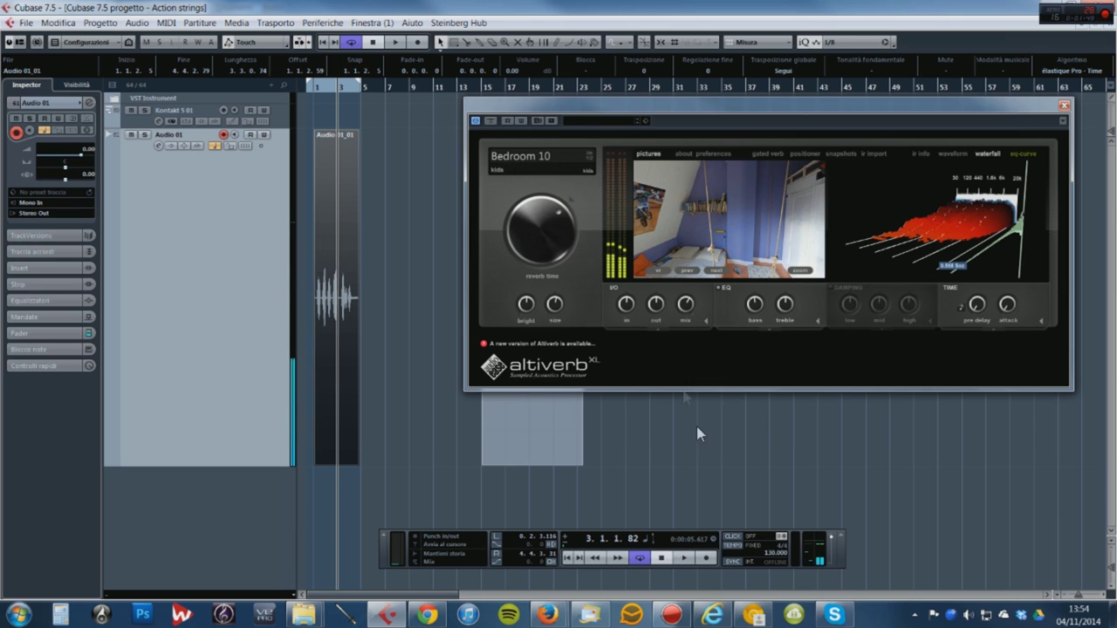
Load the Fiat Tipo space from the post-production car category and start loop playback
left_click(679, 218)
left_click(601, 131)
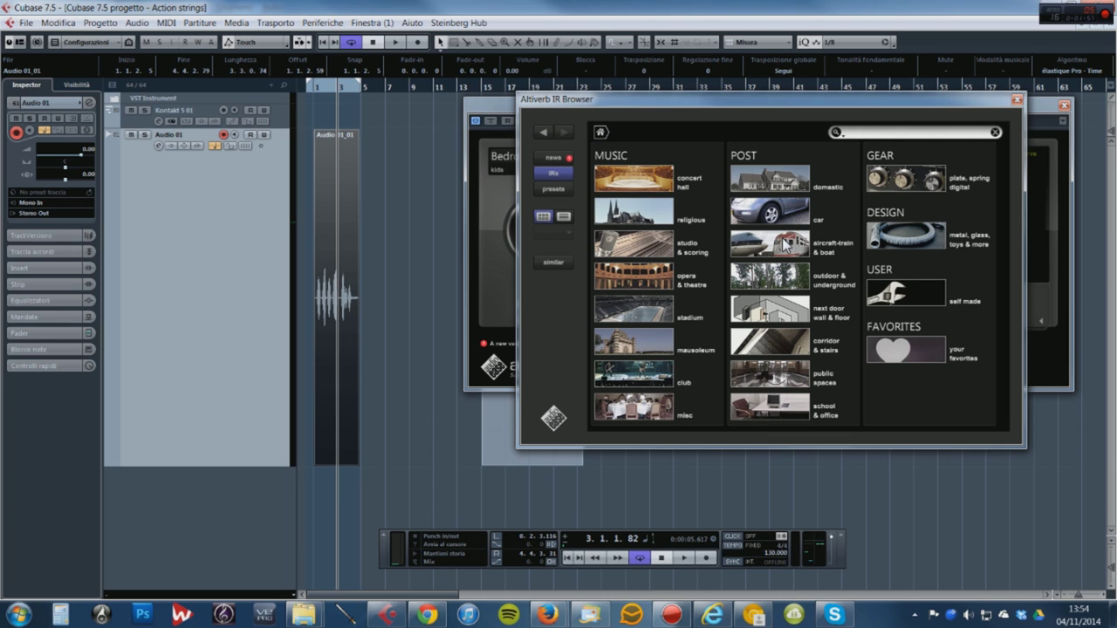
left_click(764, 185)
left_click(601, 131)
left_click(756, 211)
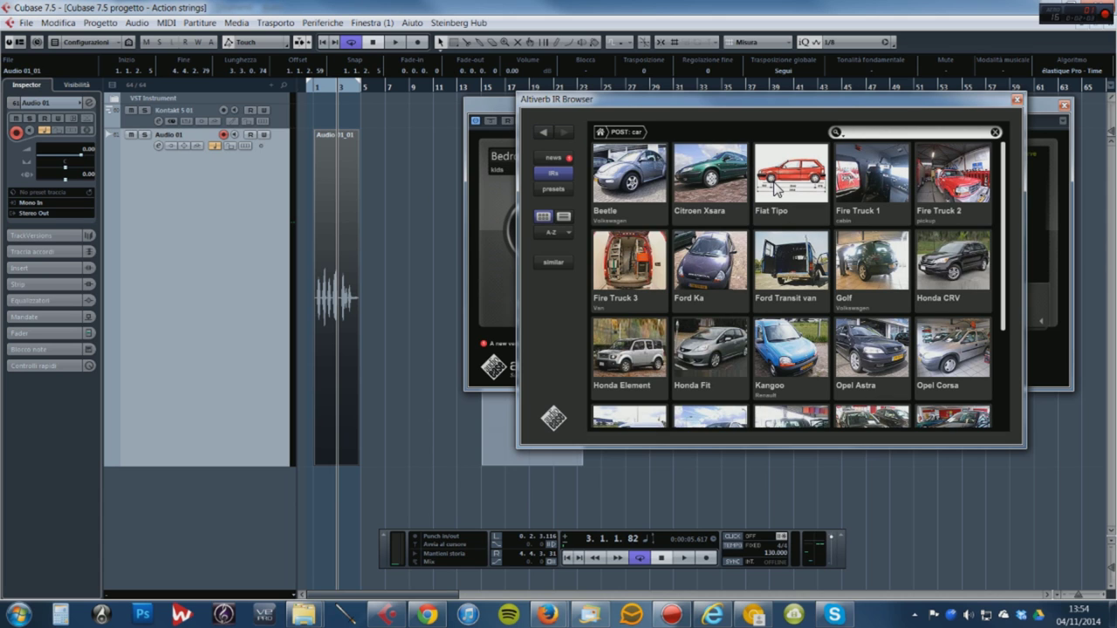
left_click(776, 191)
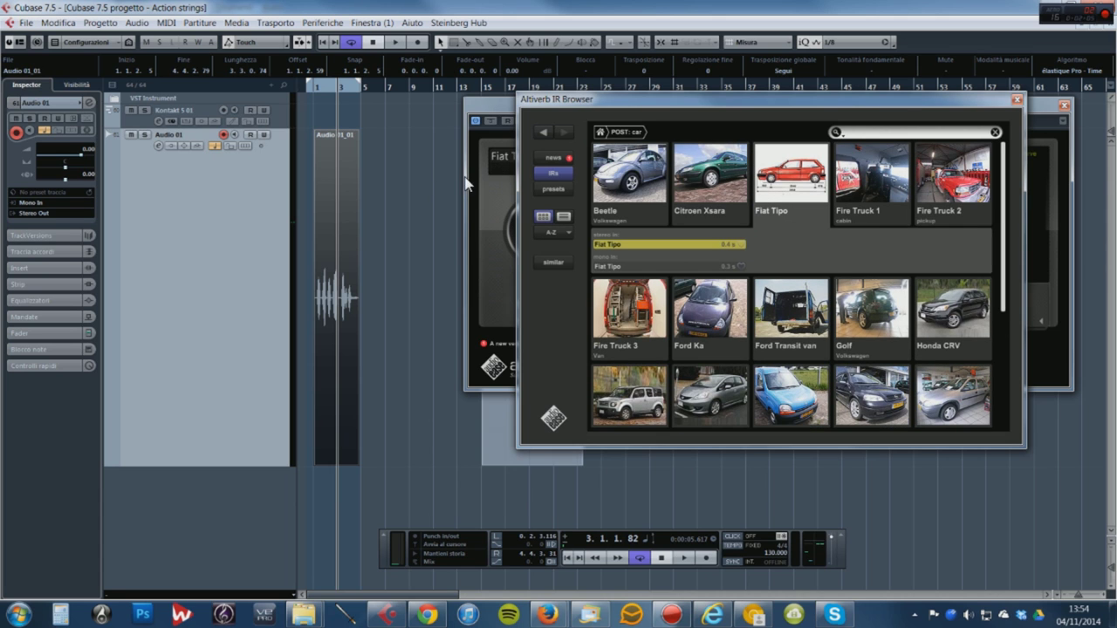
left_click(684, 559)
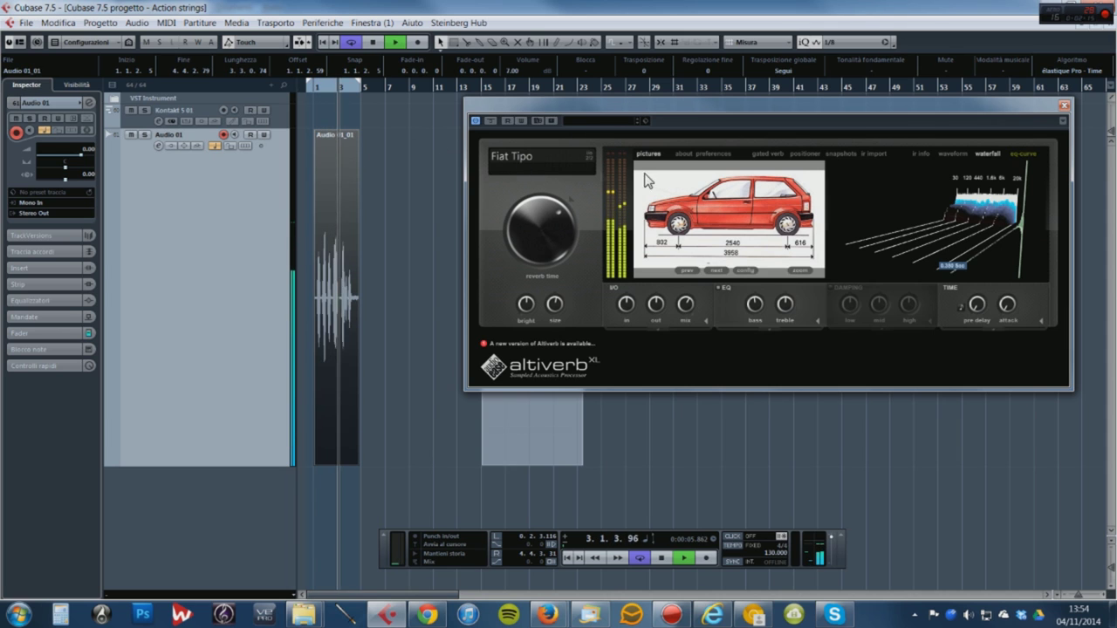
Audition the Citroen Xsara front and Volkswagen Beetle spaces from the car category
left_click(517, 163)
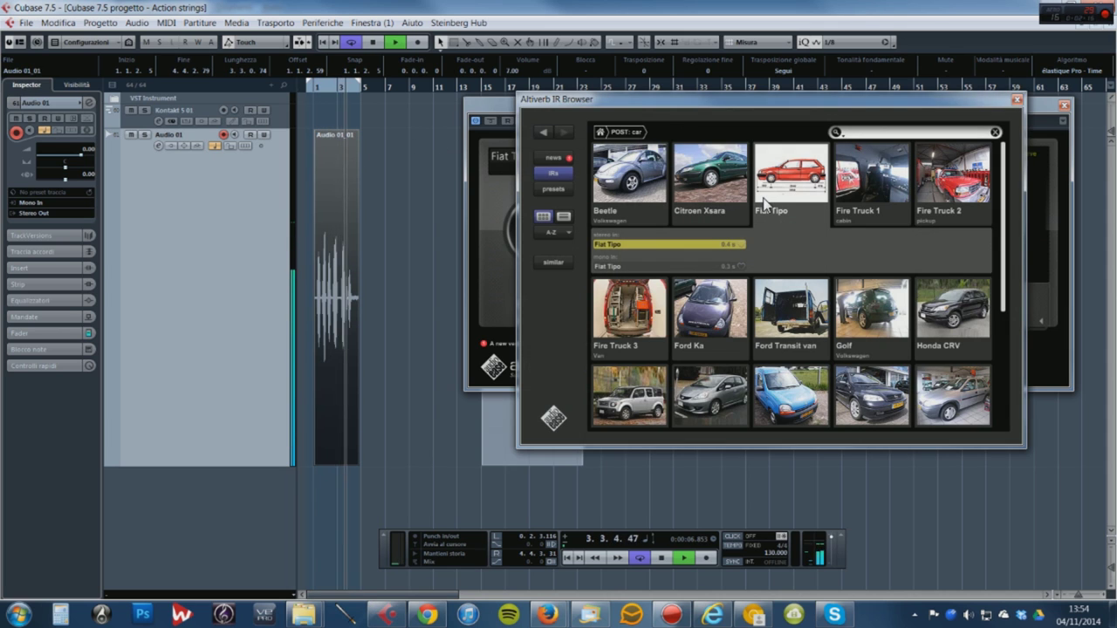
left_click(718, 178)
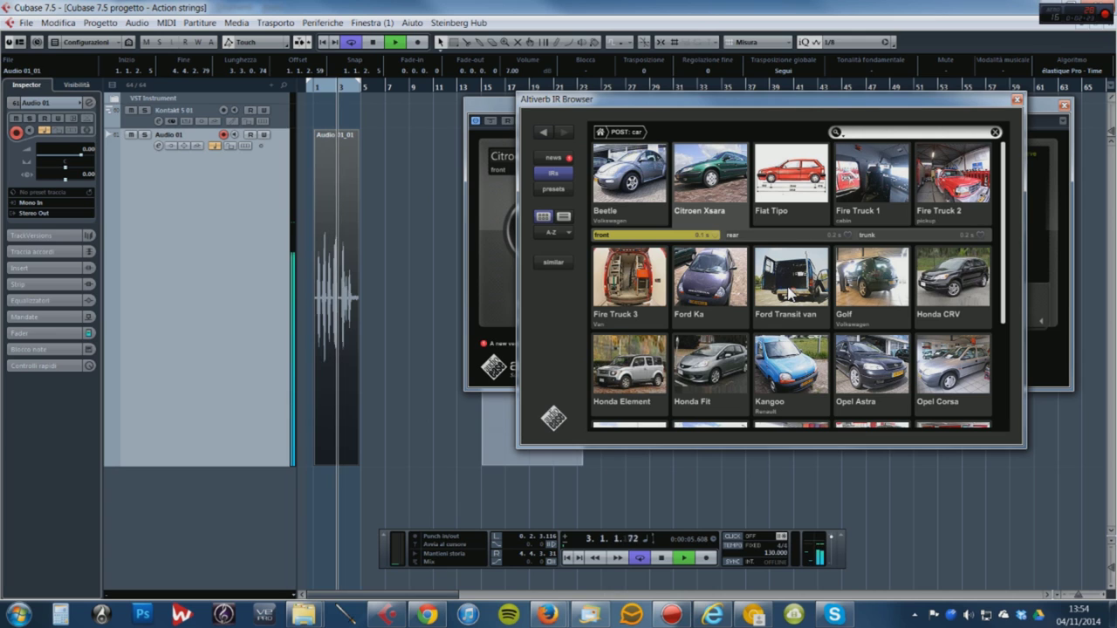
left_click(610, 175)
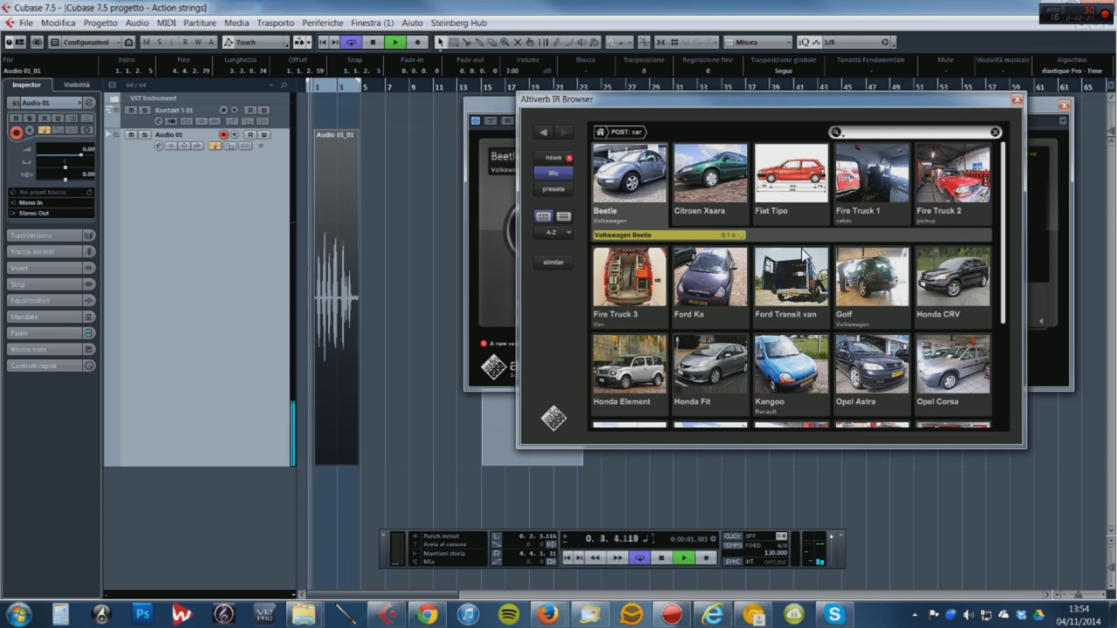
Load the Peugeot Partner space with the backdoor closed, listen to it and stop playback
scroll(766, 256, "down", 1)
scroll(766, 255, "down", 5)
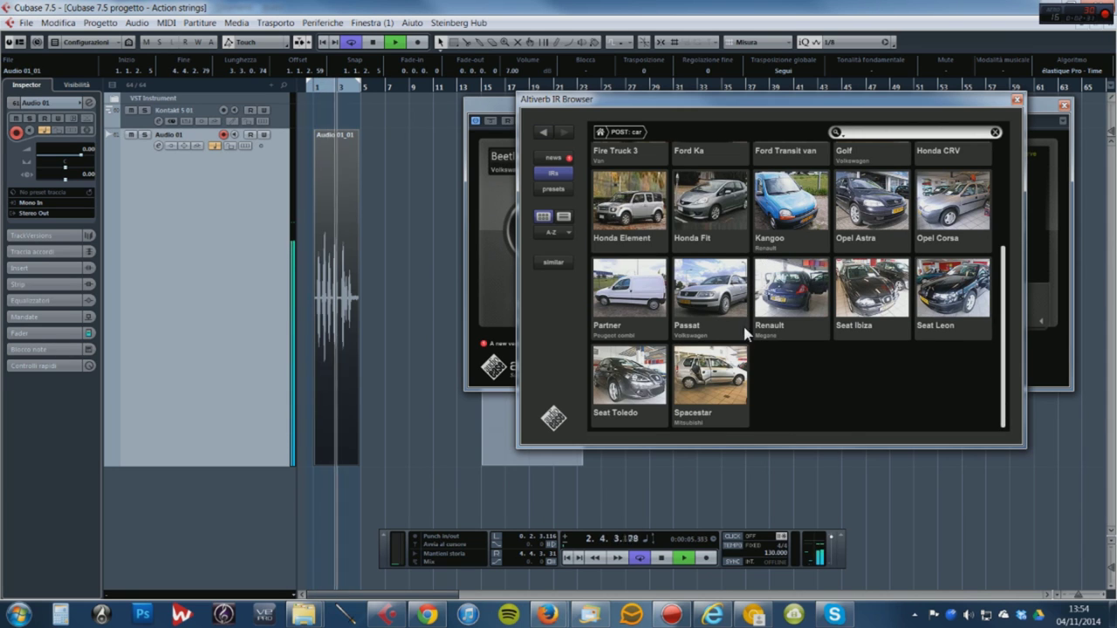
left_click(625, 281)
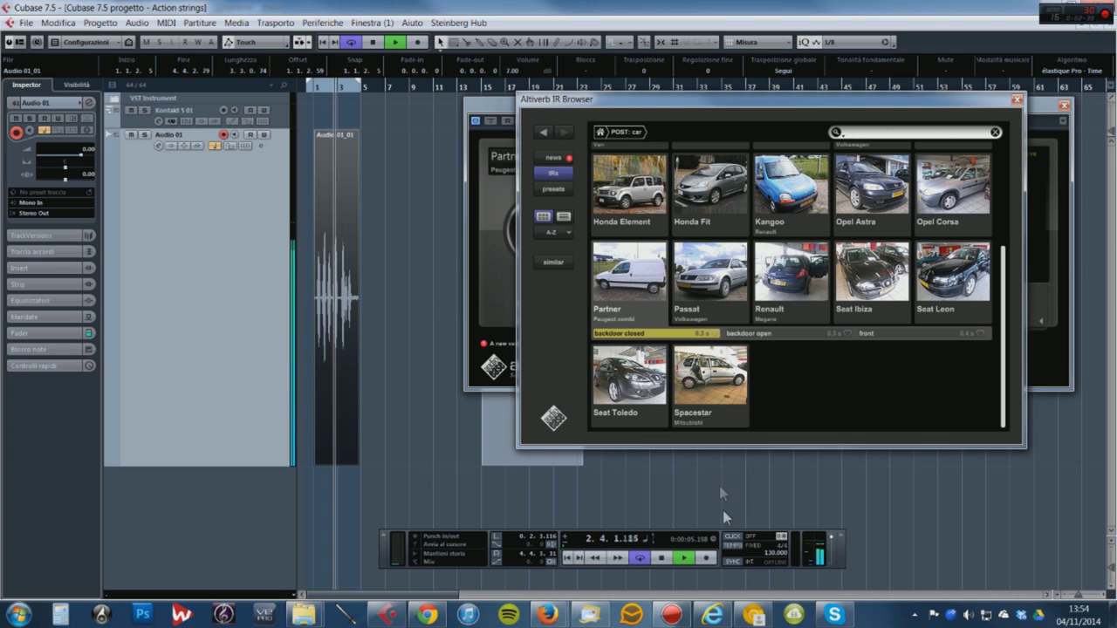
left_click(662, 559)
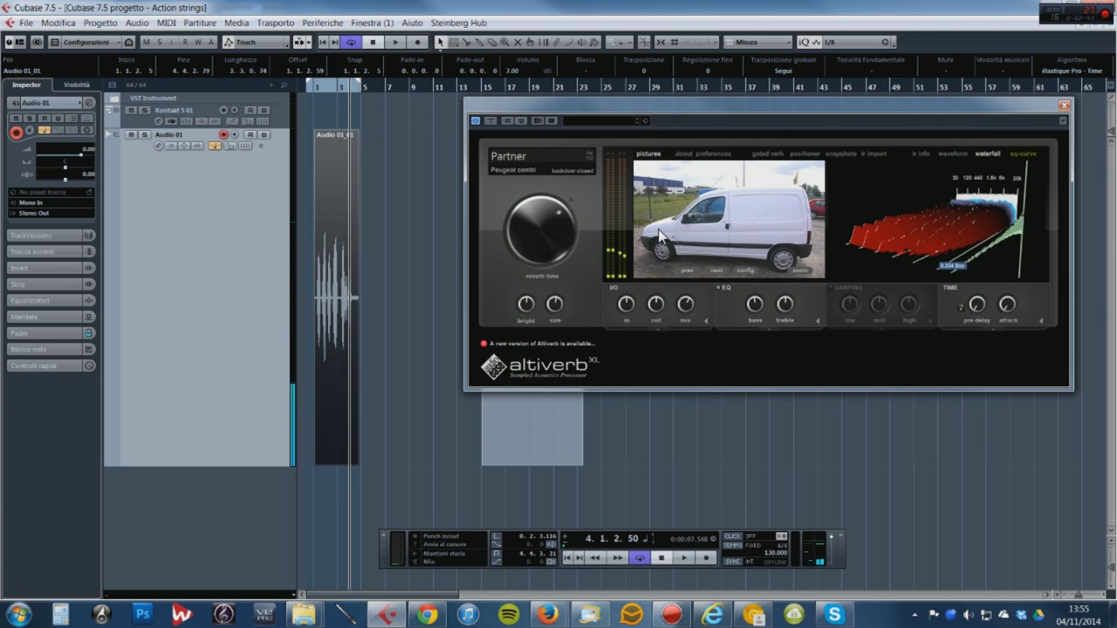
Open the aircraft-train & boat category of the post-production spaces and load the Locomotive 1122 cabin
left_click(680, 223)
scroll(640, 181, "up", 3)
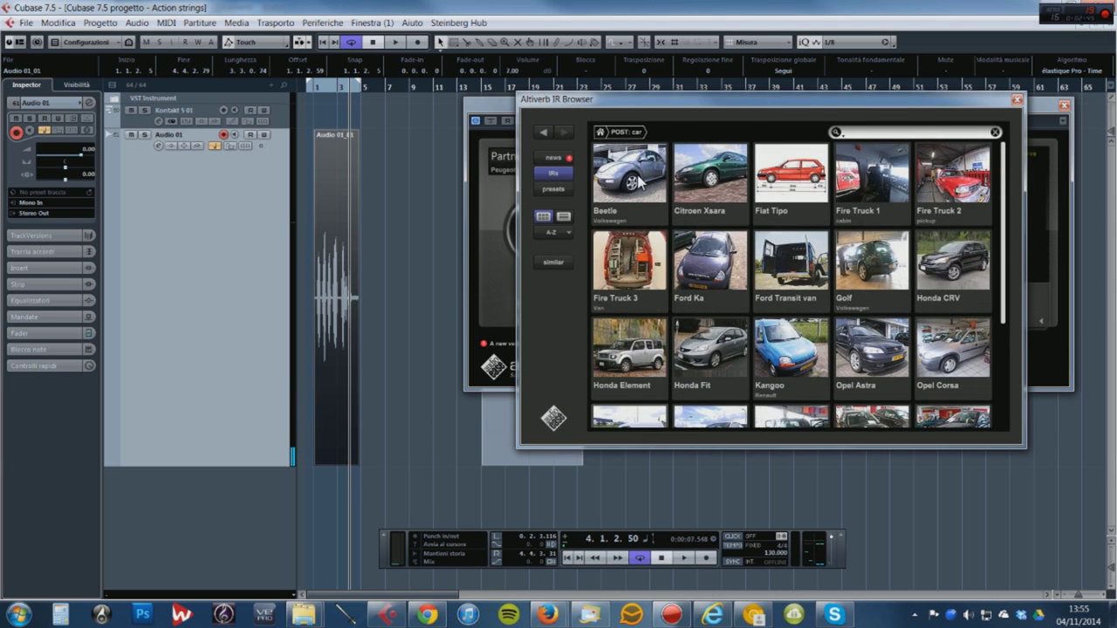
left_click(600, 132)
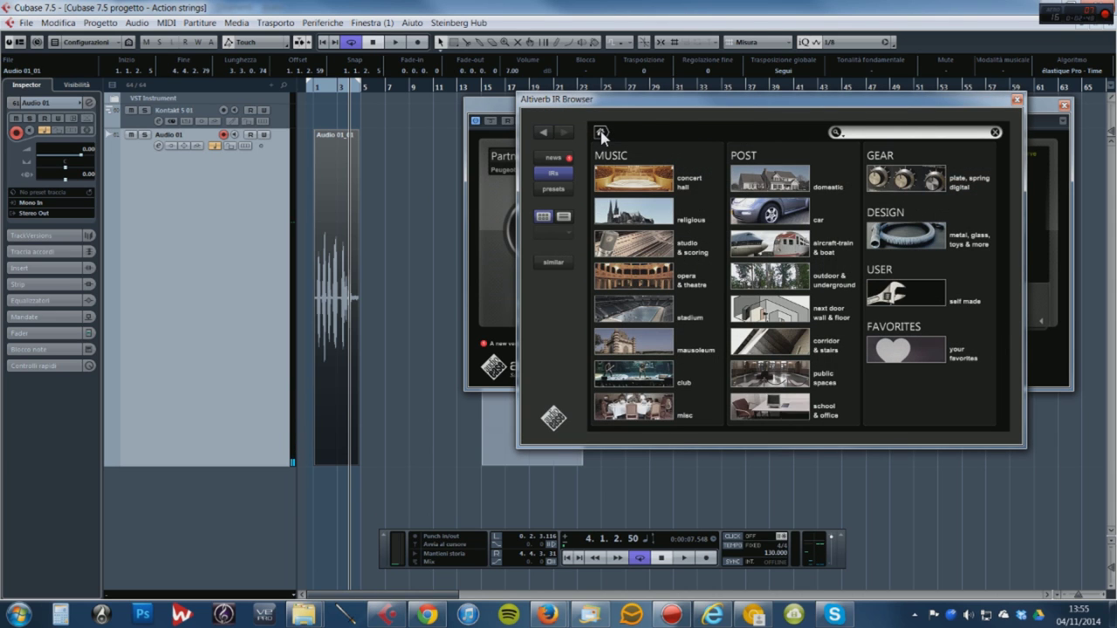
left_click(779, 249)
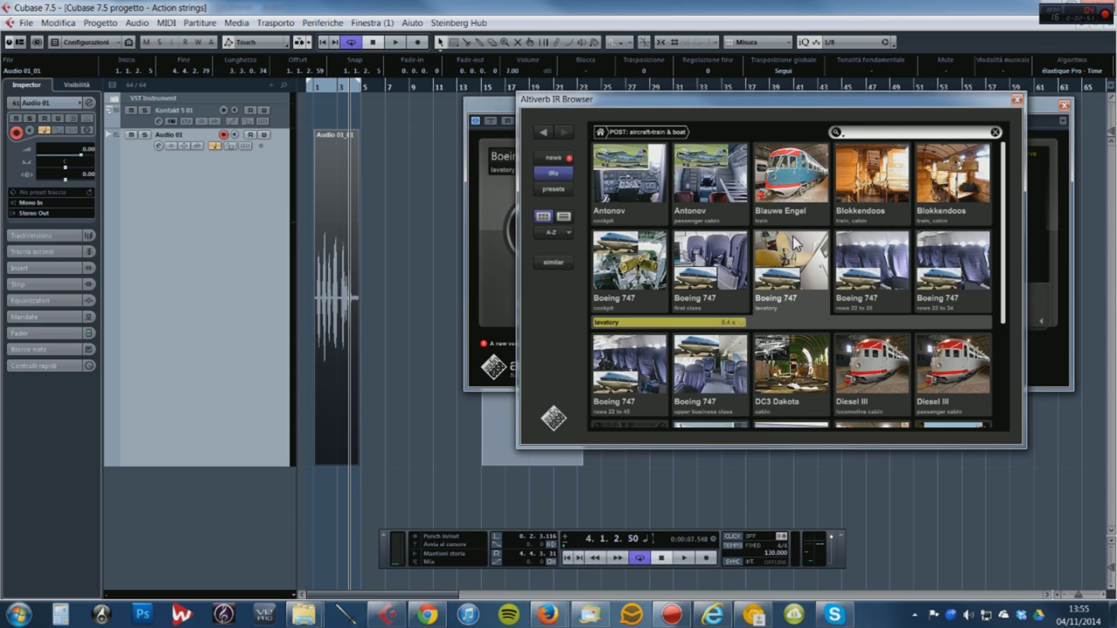
scroll(794, 244, "down", 3)
scroll(794, 244, "down", 1)
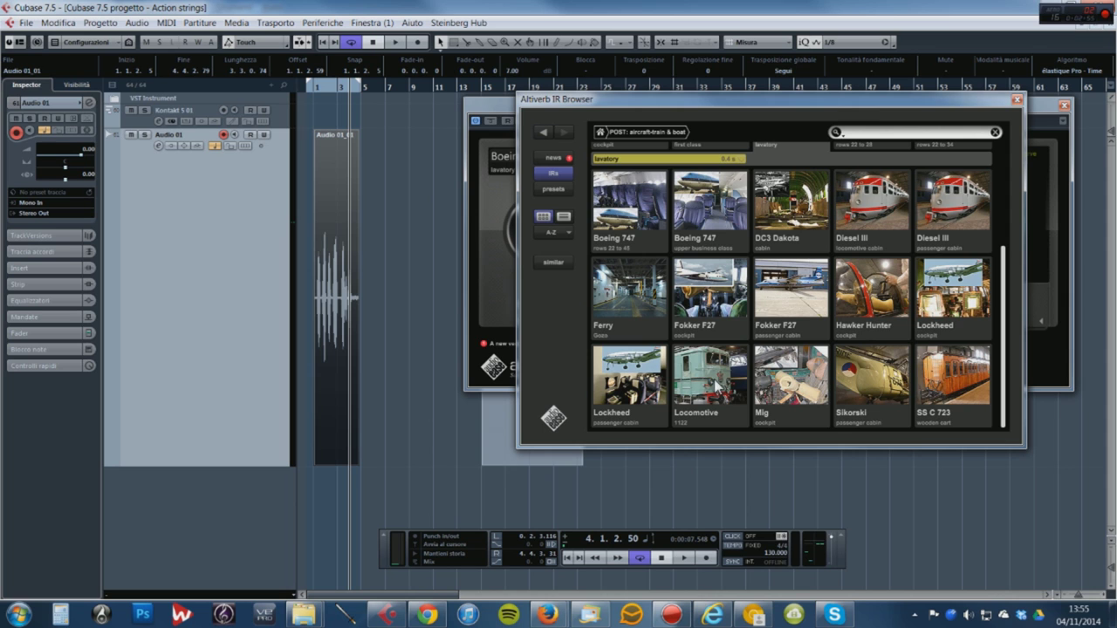
left_click(707, 380)
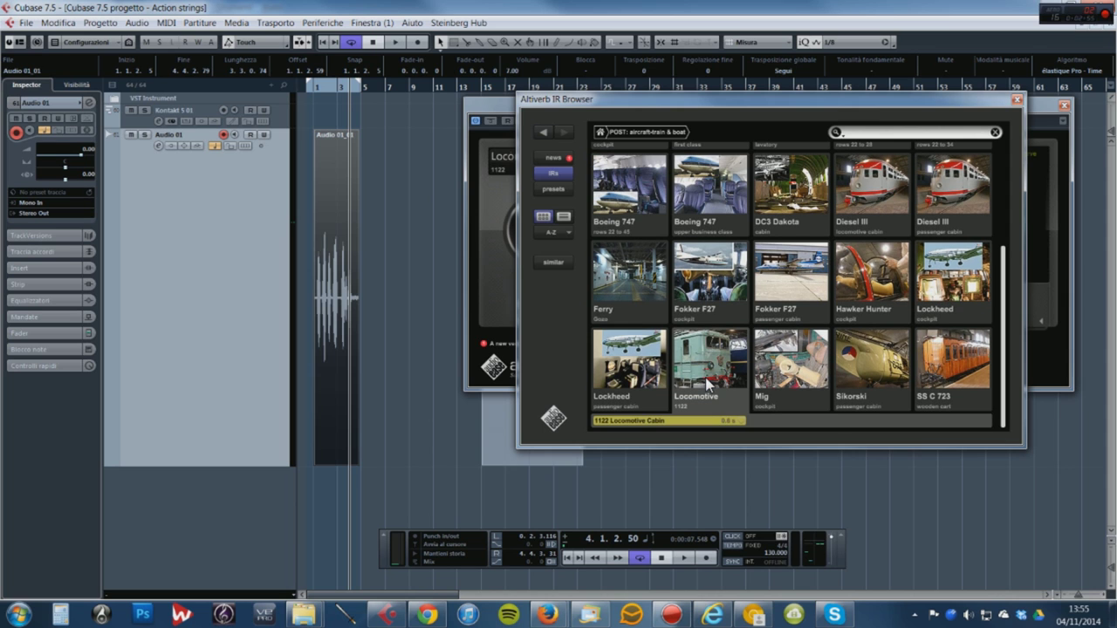
Move the playhead to 1.4.1.93 within the first clip and start playback
left_click(314, 87)
left_click(321, 82)
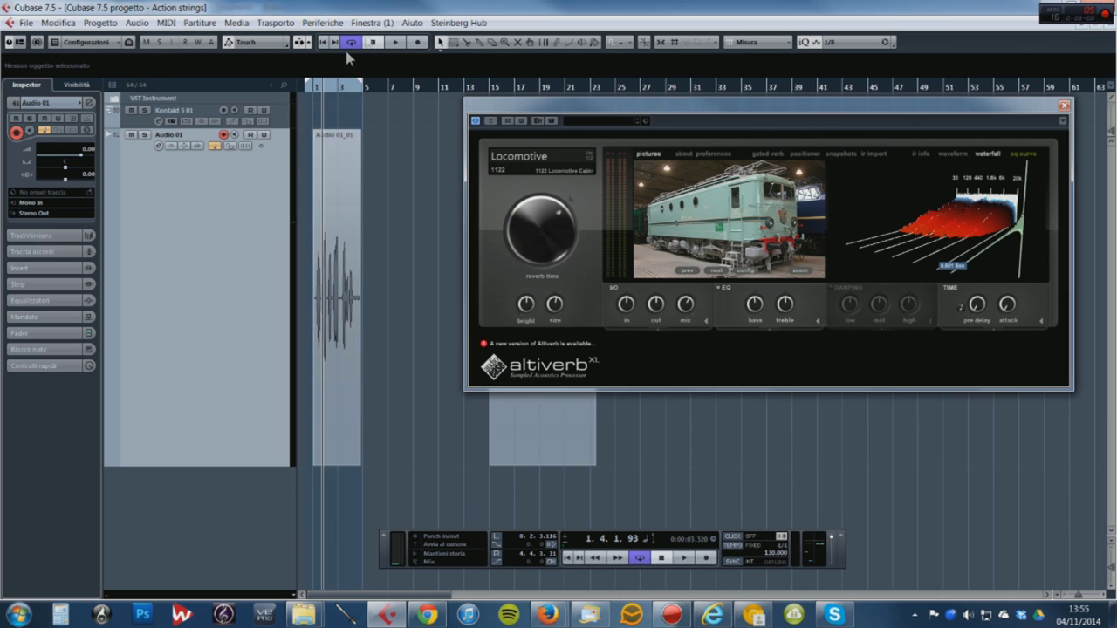
left_click(397, 42)
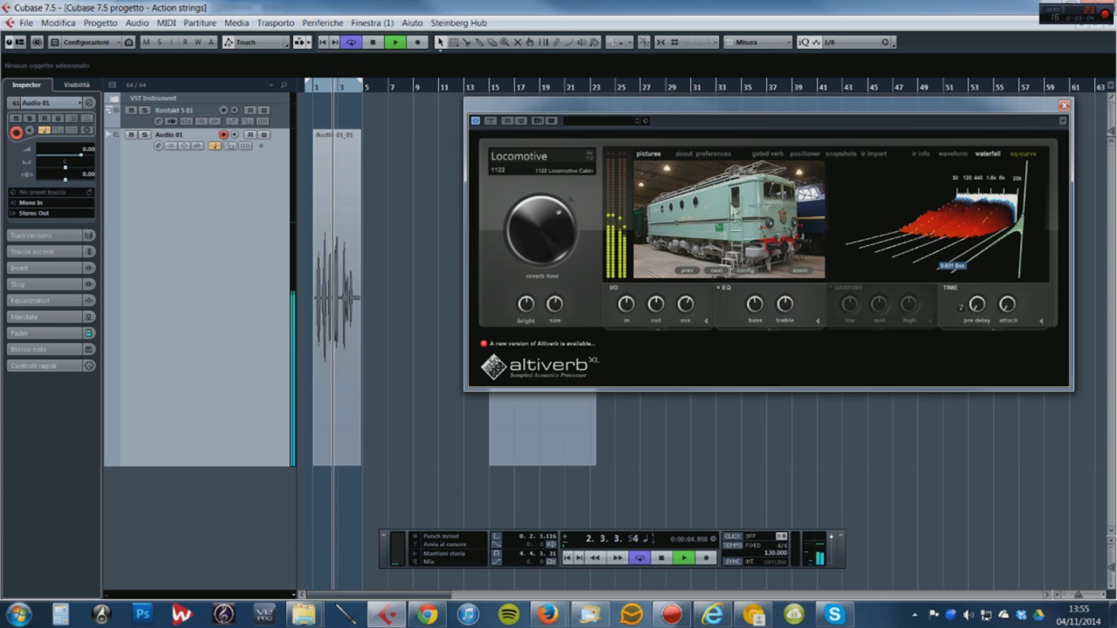
Audition the Sikorski passenger cabin and the Mig cockpit from the aircraft-train & boat category
left_click(736, 208)
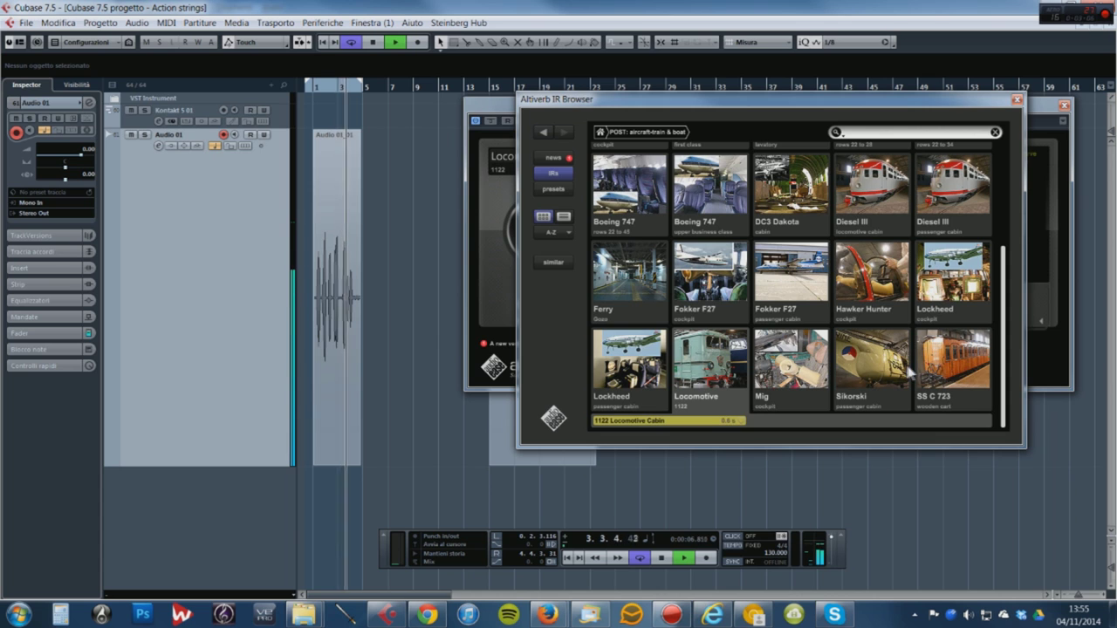
scroll(904, 384, "up", 1)
left_click(880, 374)
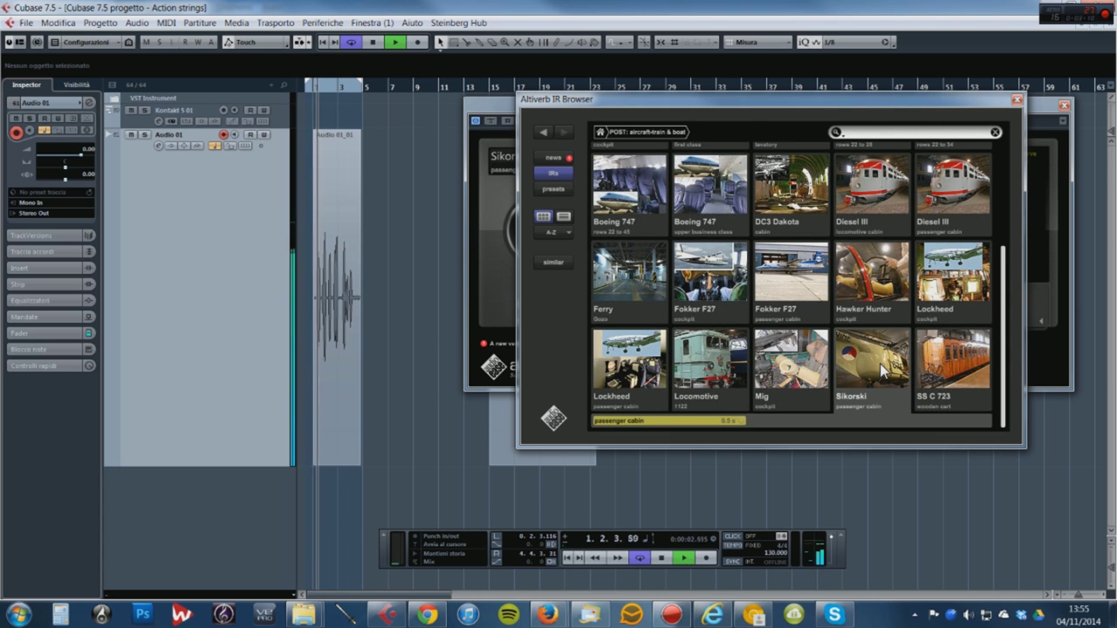
left_click(813, 374)
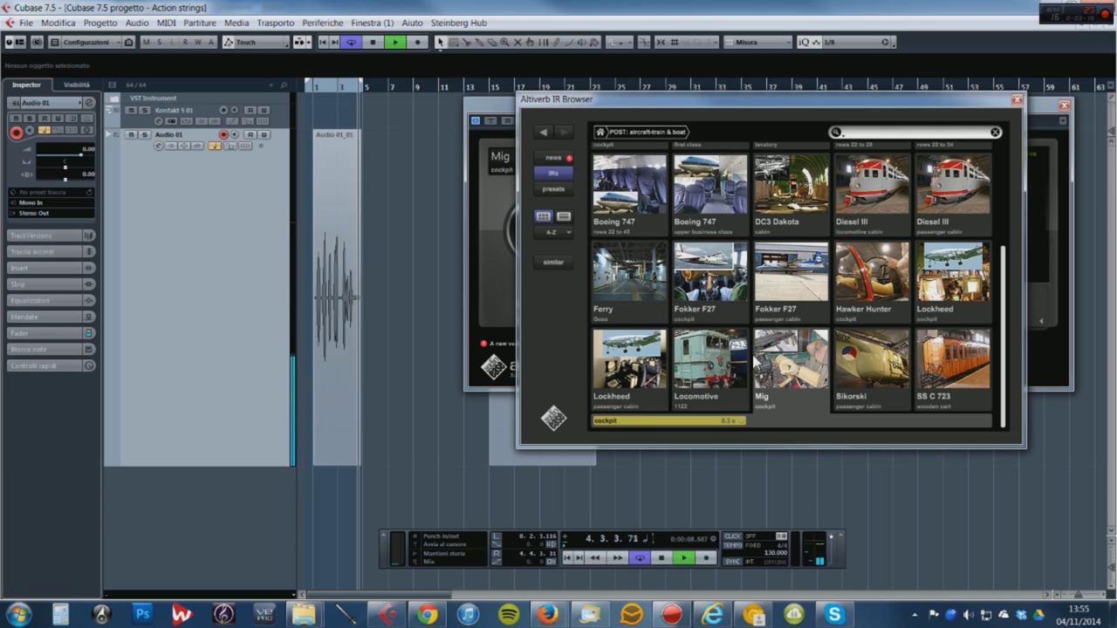
Audition the Boeing 747 upper business class space and load the Boeing 747 rows 22 to 45 space
mouse_move(636, 107)
left_mouse_down()
mouse_move(1068, 331)
mouse_move(1074, 344)
mouse_move(843, 232)
mouse_move(628, 100)
left_mouse_up()
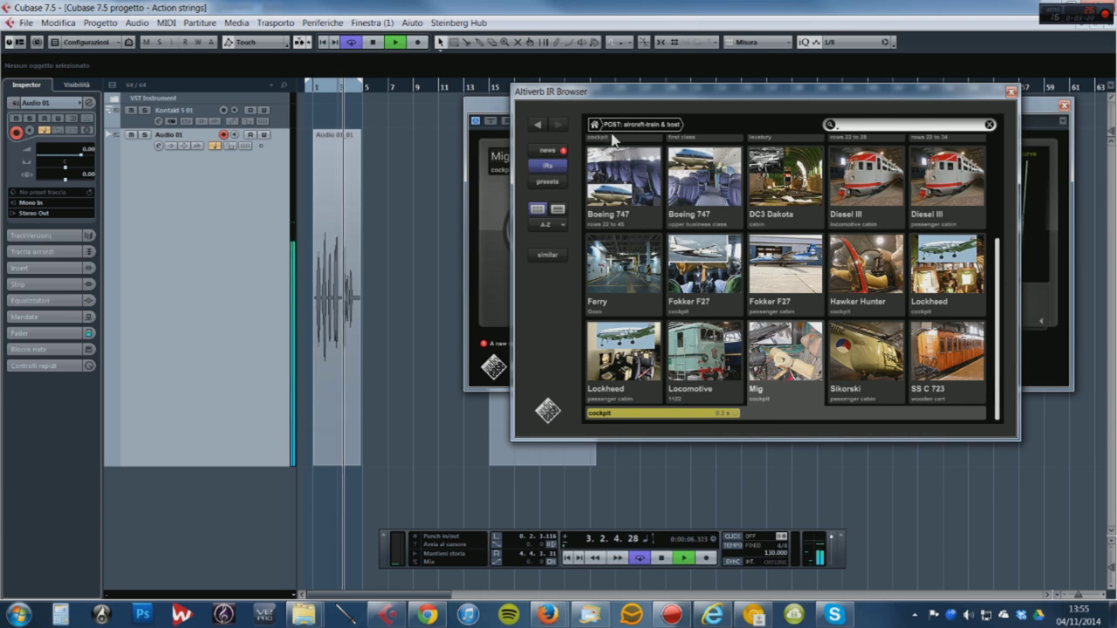
left_click(690, 187)
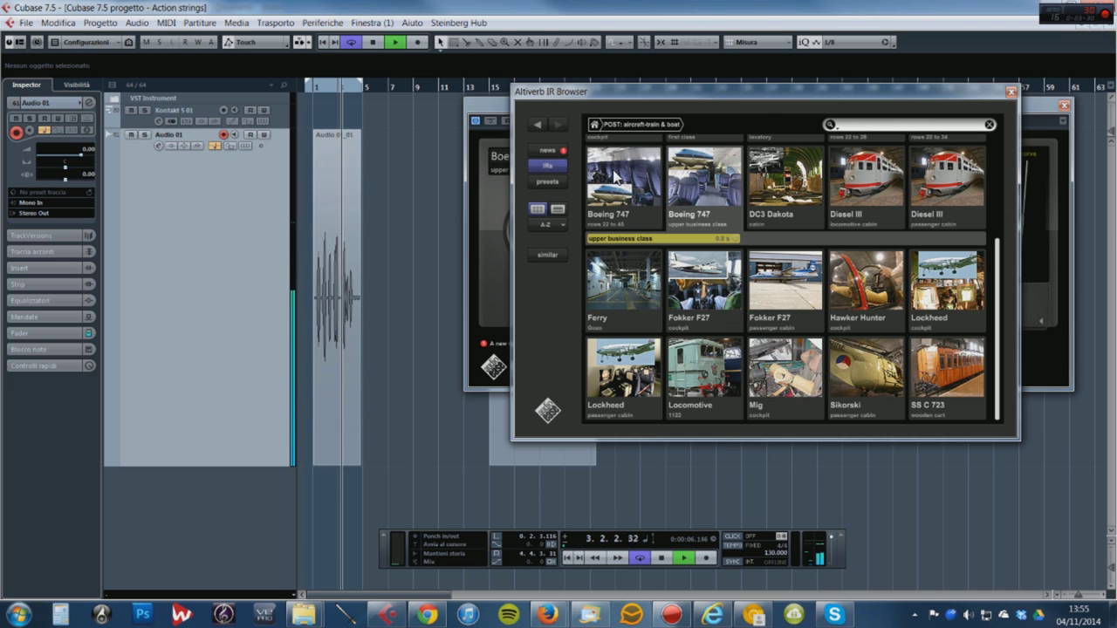
scroll(732, 176, "up", 2)
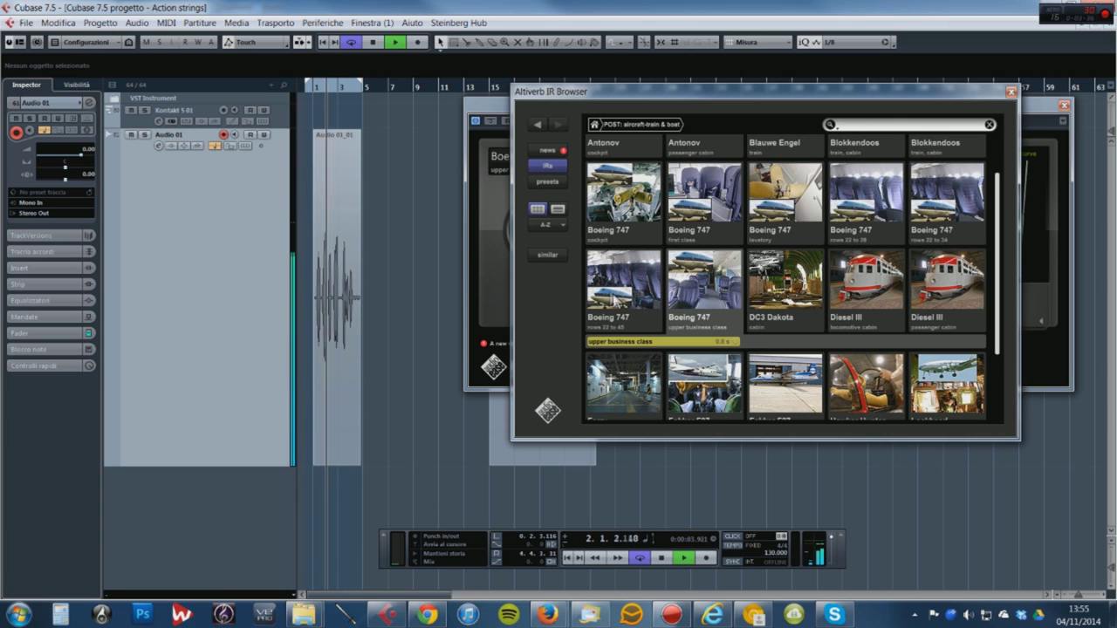
left_click(611, 295)
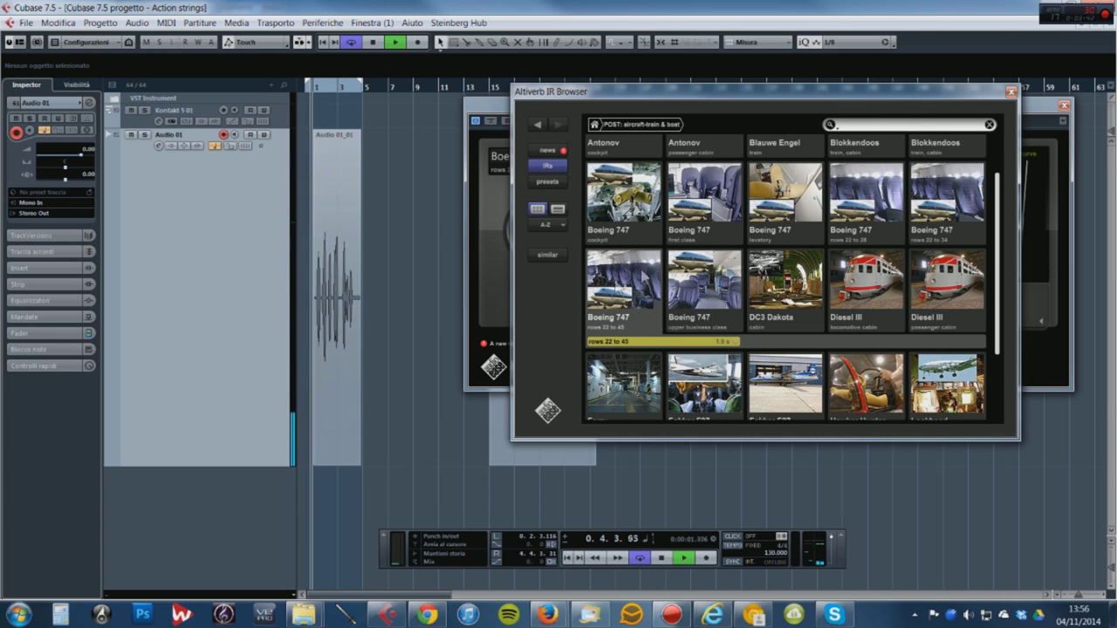
Audition the Boeing 747 rows 22 to 34 space, and load Dungeon 1 from the outdoor & underground category
left_click(927, 208)
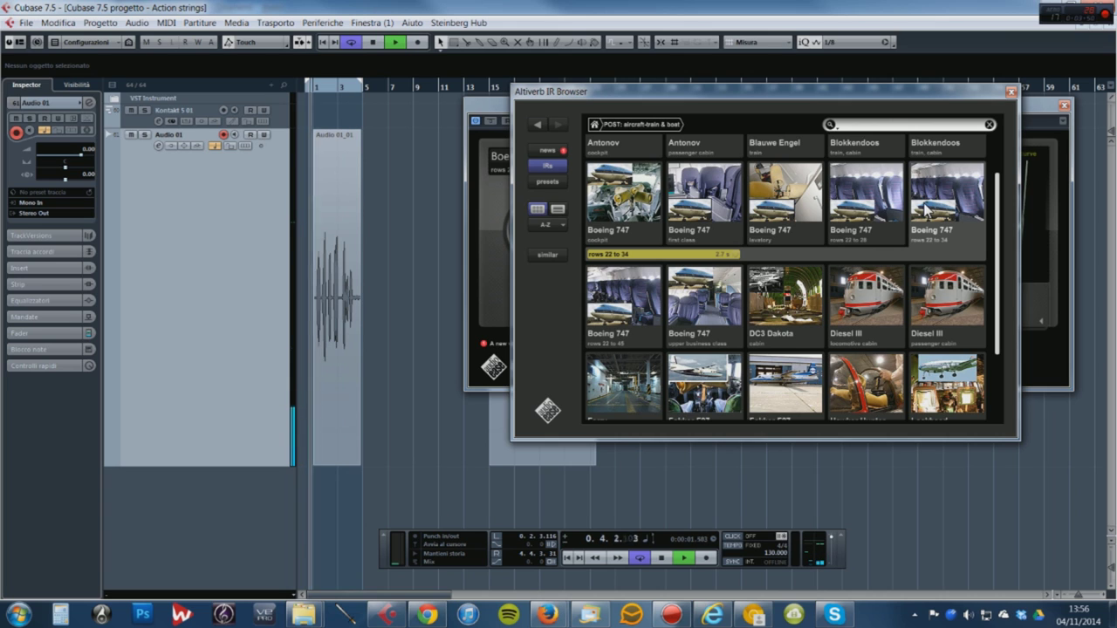
left_click(594, 125)
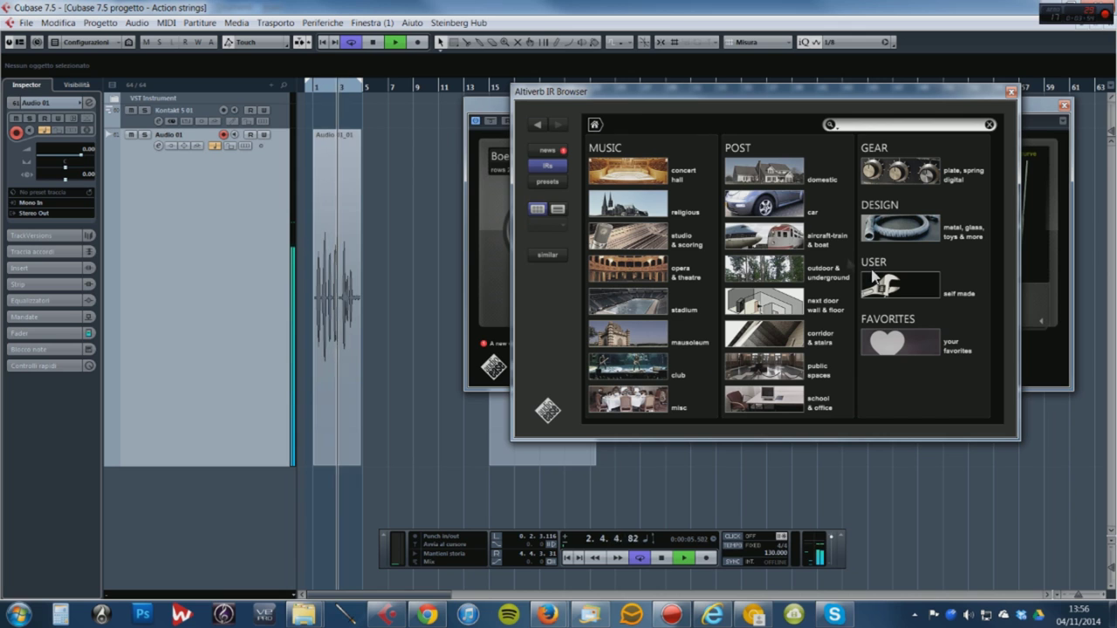
left_click(786, 271)
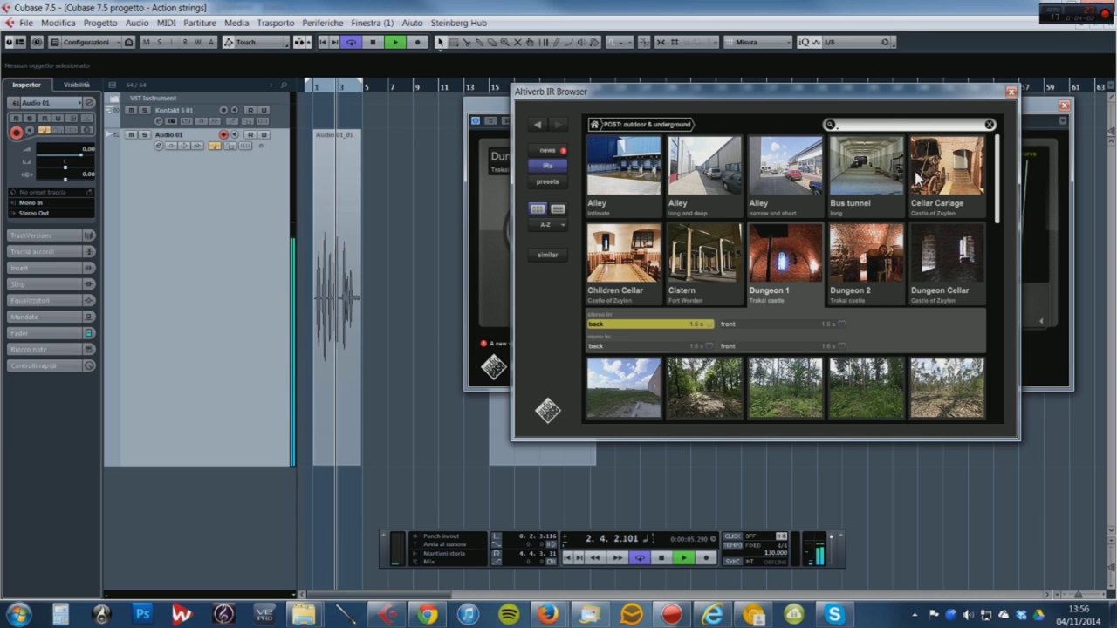
Audition the wide open Austerlitz Forest space and the close distant building Field space from the outdoor & underground category
scroll(868, 199, "down", 3)
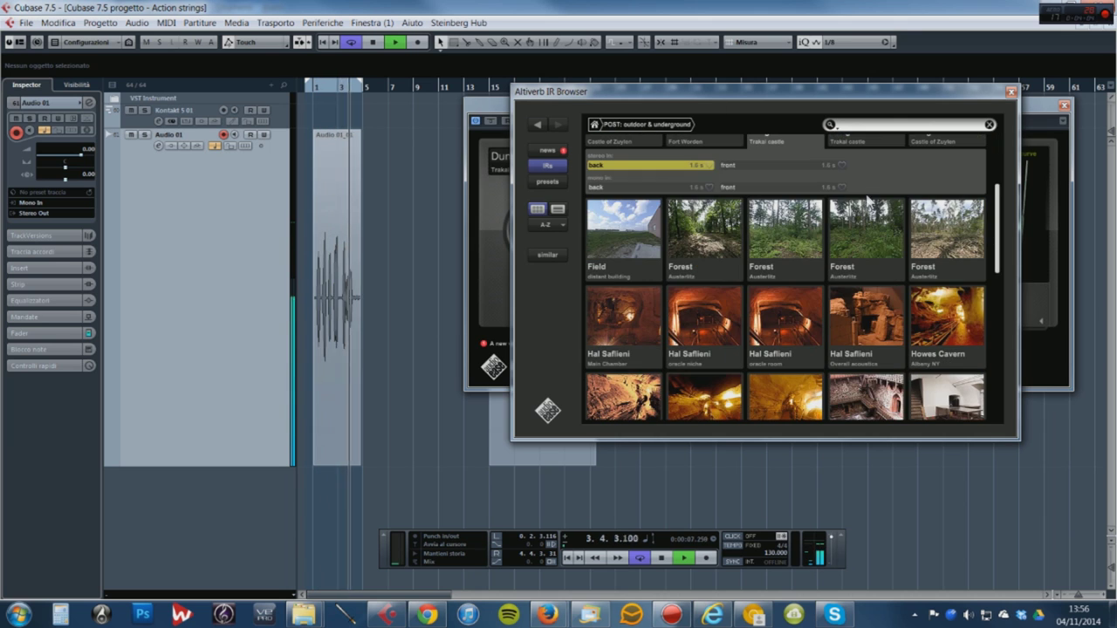
left_click(957, 223)
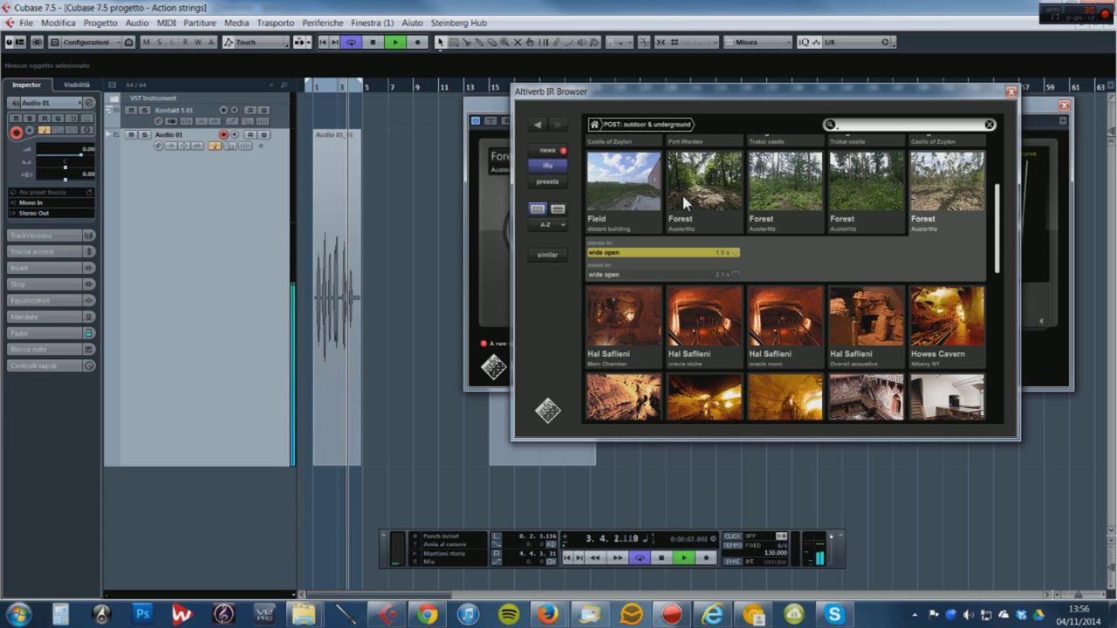
left_click(606, 192)
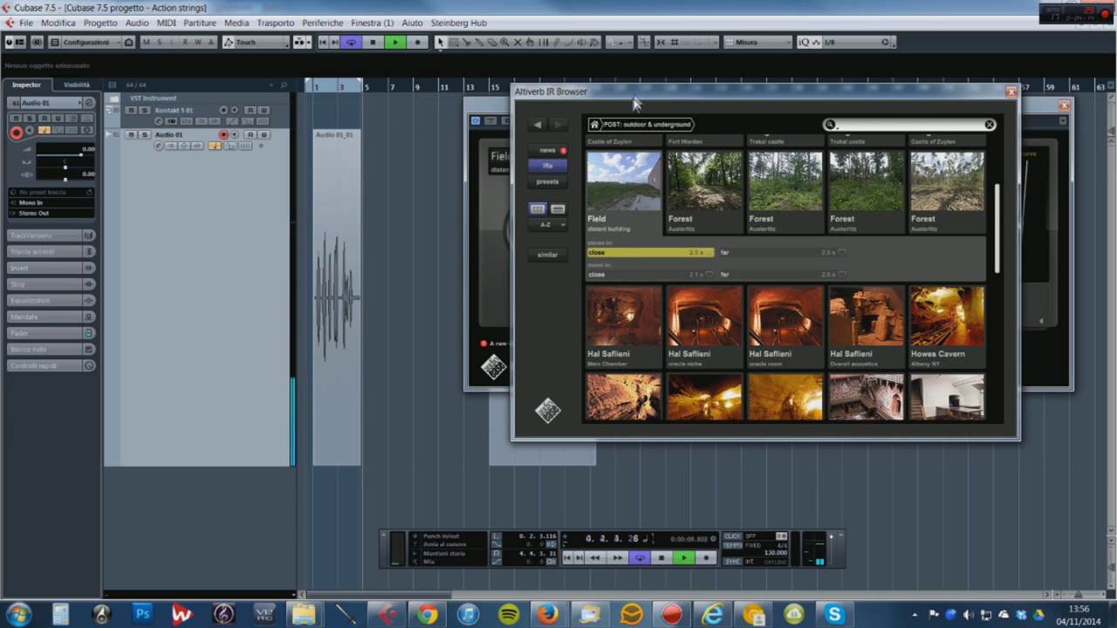
Uncover the Altiverb window to show the Field space's picture and waterfall, and reposition it over the arrangement
left_click_drag(635, 103, 854, 116)
left_click(553, 304)
left_click_drag(548, 314, 550, 320)
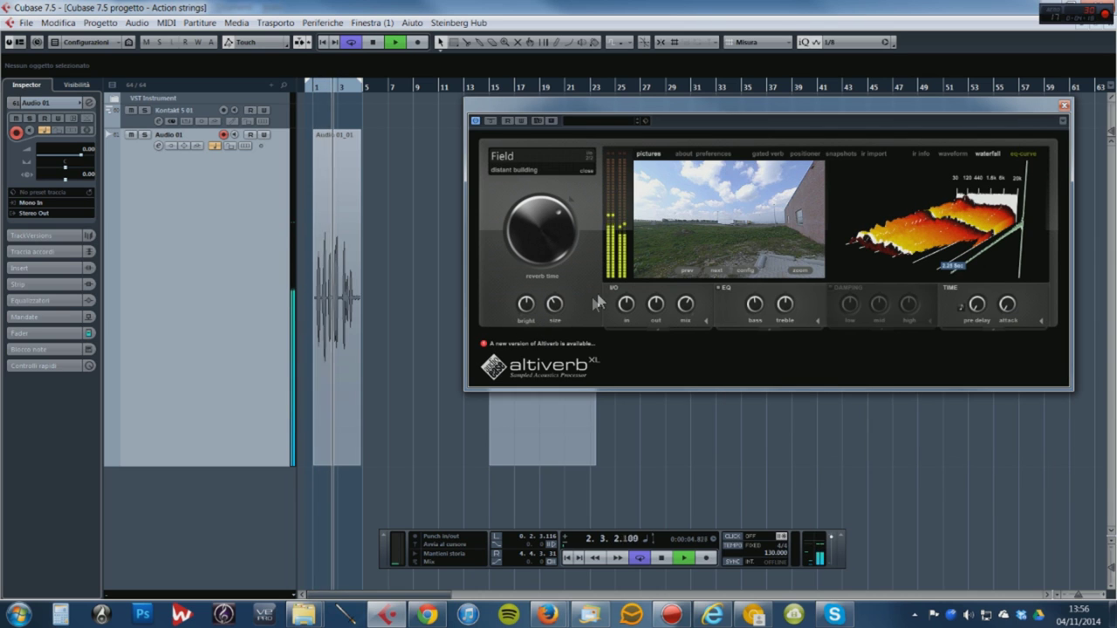
left_click_drag(760, 112, 655, 133)
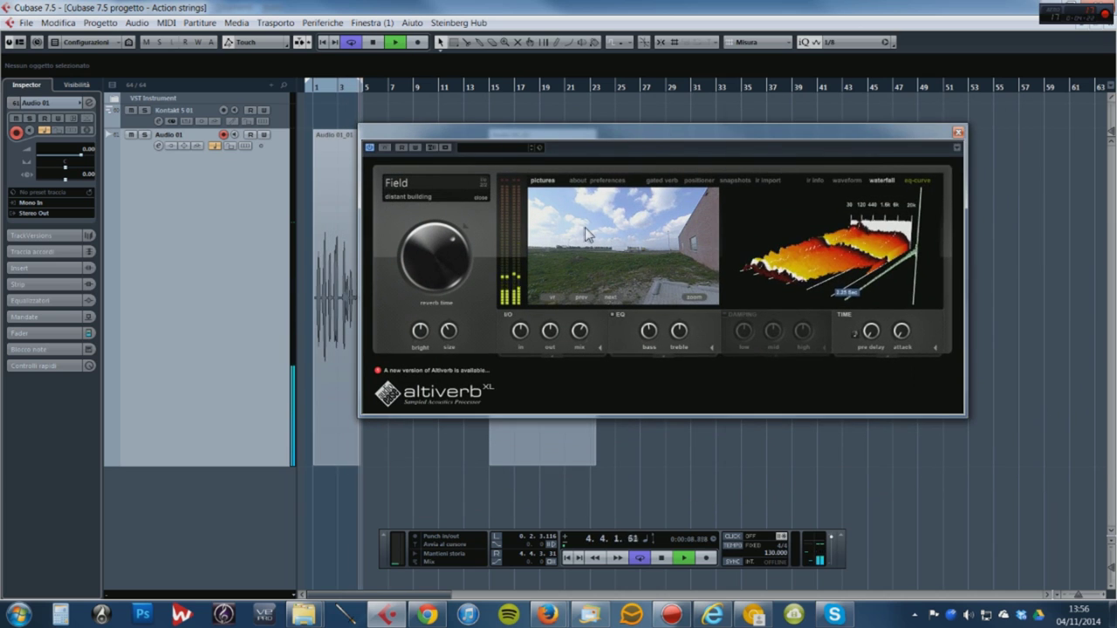
Reopen the IR browser and audition the Street five slaps echo close and Xerri's grotto spaces
left_click(585, 234)
left_click_drag(908, 118, 495, 94)
scroll(757, 228, "down", 5)
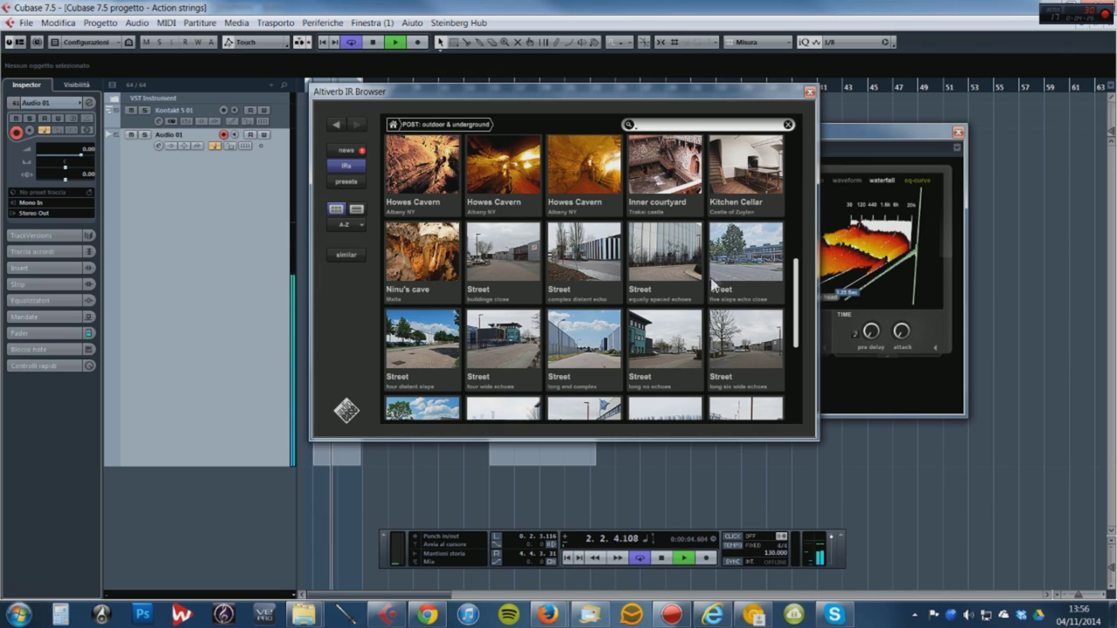
left_click(739, 251)
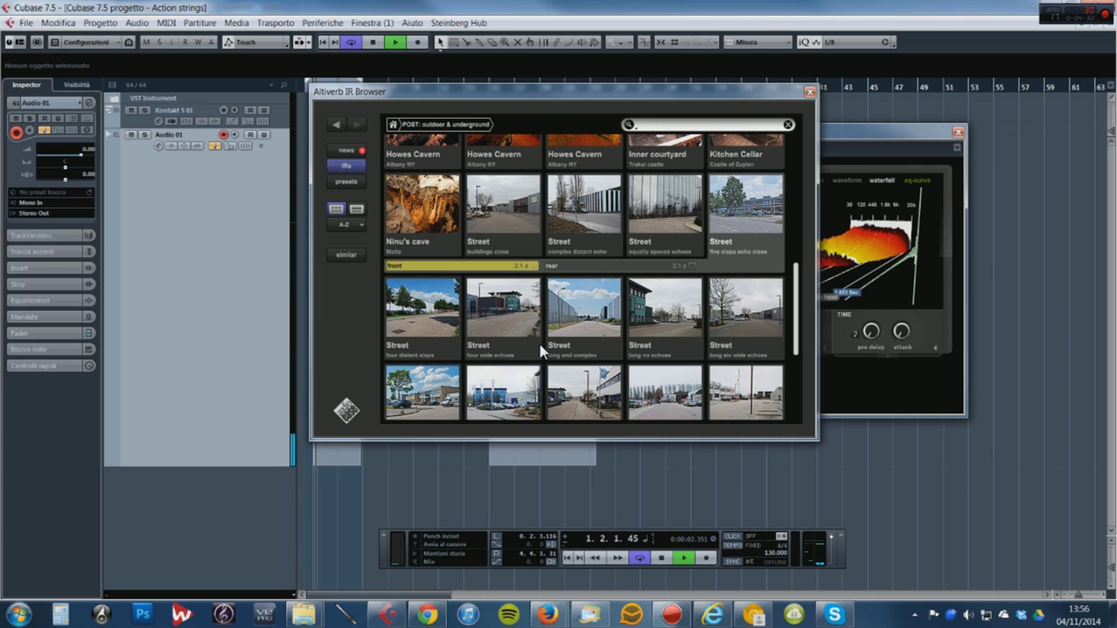
scroll(548, 345, "down", 3)
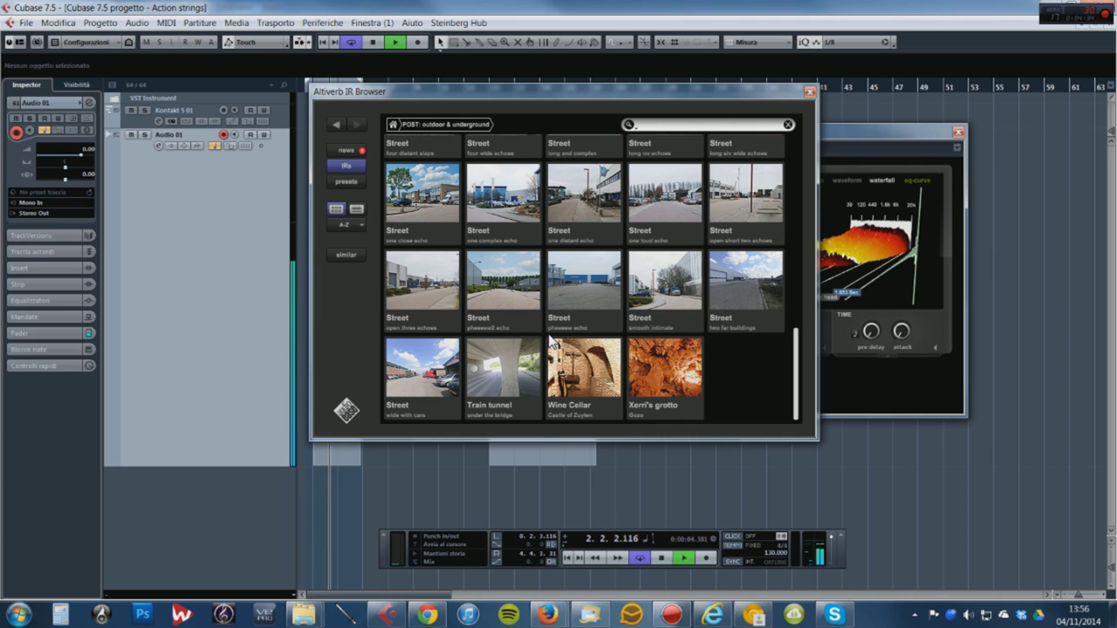
left_click(665, 358)
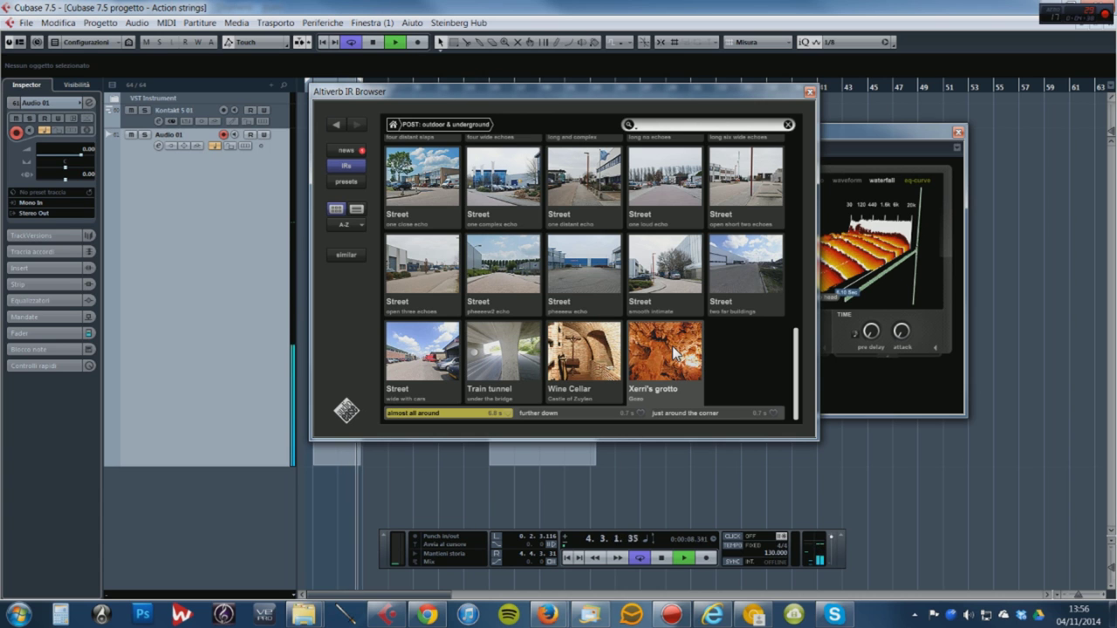
scroll(646, 315, "up", 10)
scroll(634, 301, "up", 2)
scroll(634, 301, "down", 10)
scroll(632, 297, "up", 15)
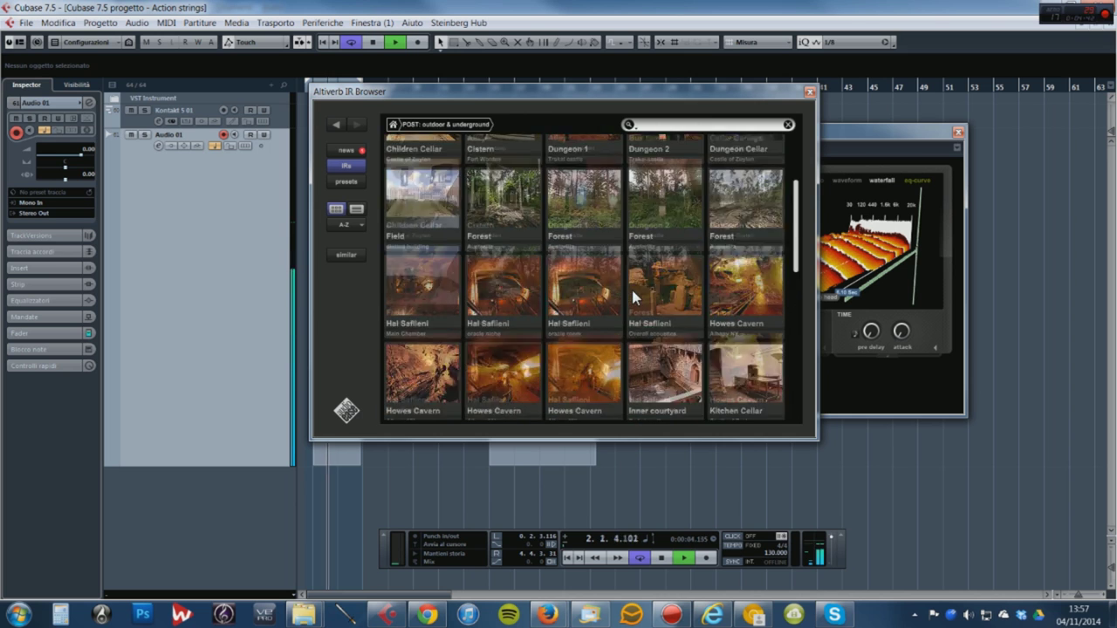
Open the next door wall & floor category, stop playback and load the Next door 9 upstairs hall door 1 open space
left_click(393, 124)
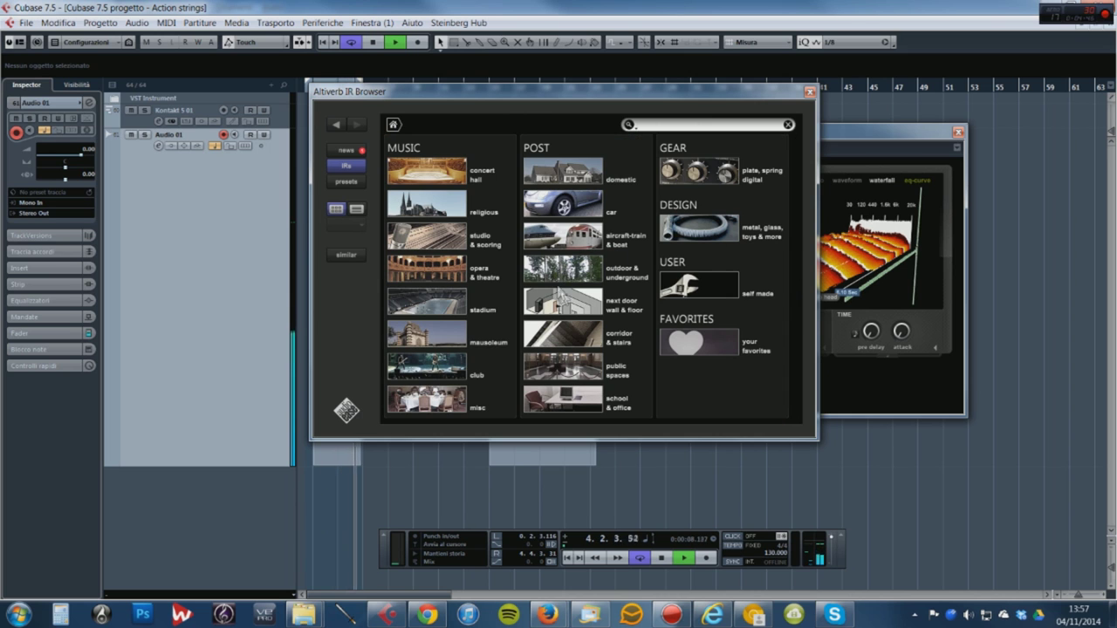
left_click(563, 301)
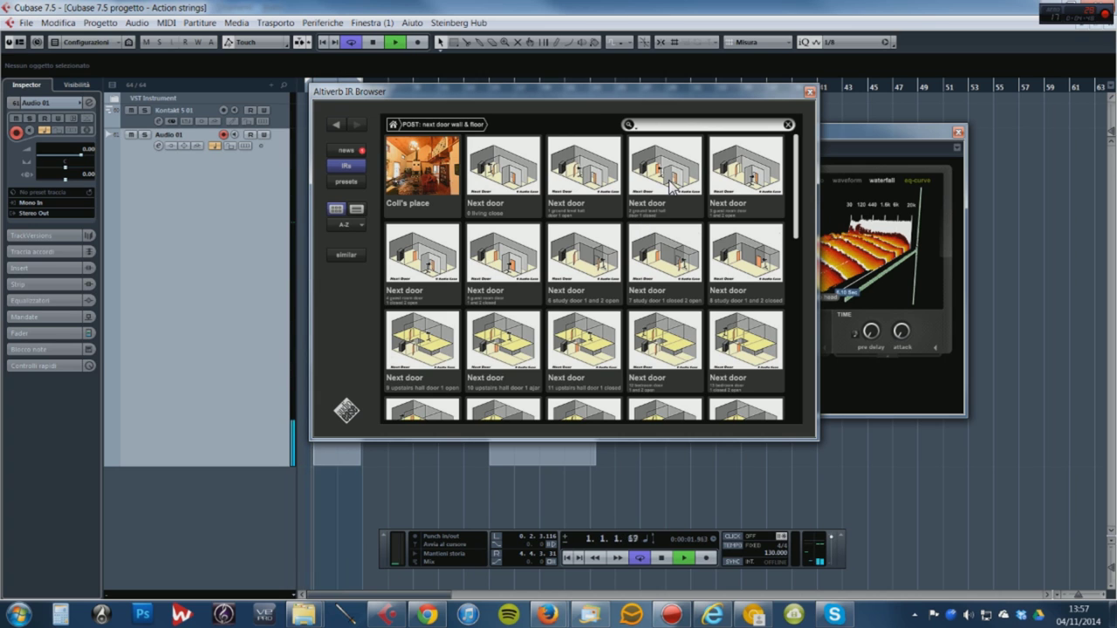
left_click(661, 557)
left_click(622, 285)
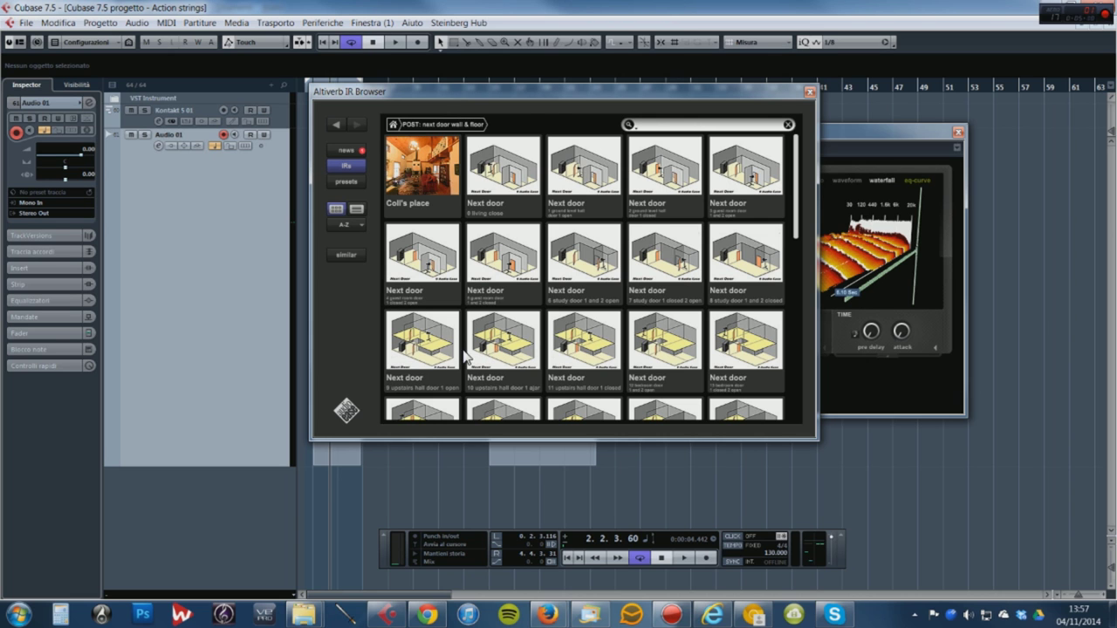
left_click(432, 354)
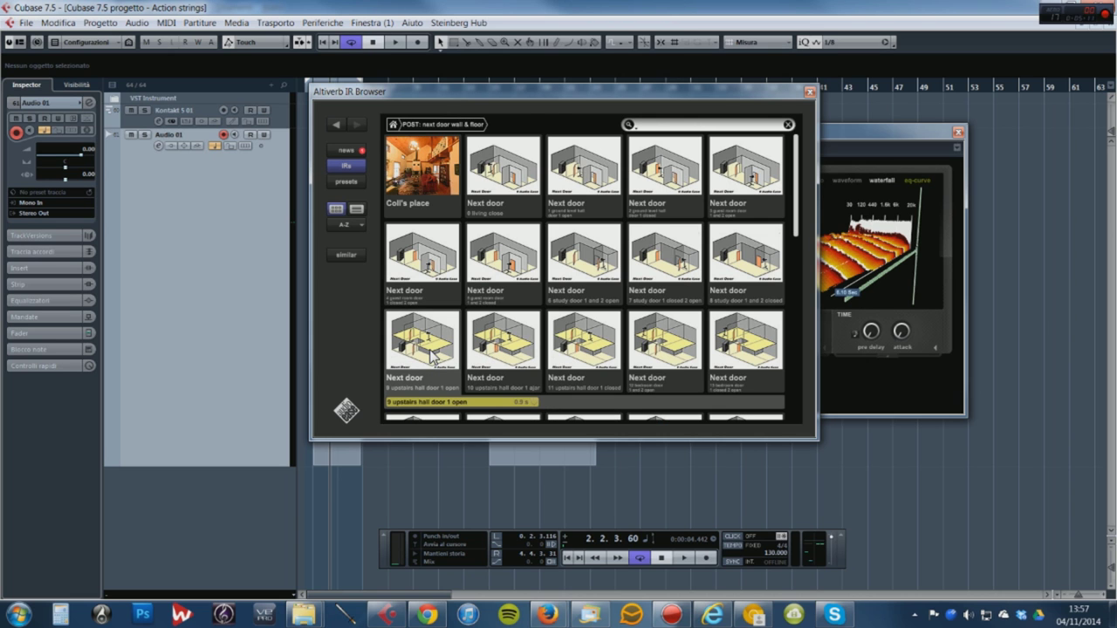
Move the IR browser clear of the Altiverb window and play the loop through the Next door upstairs hall space
left_click_drag(458, 94, 773, 83)
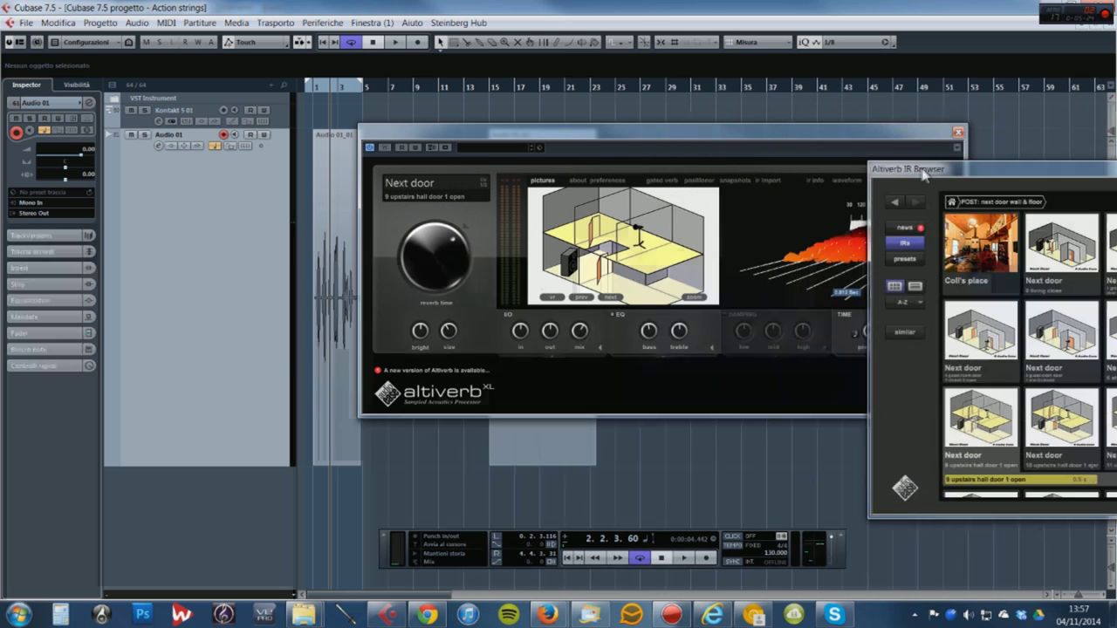
left_click_drag(668, 89, 922, 167)
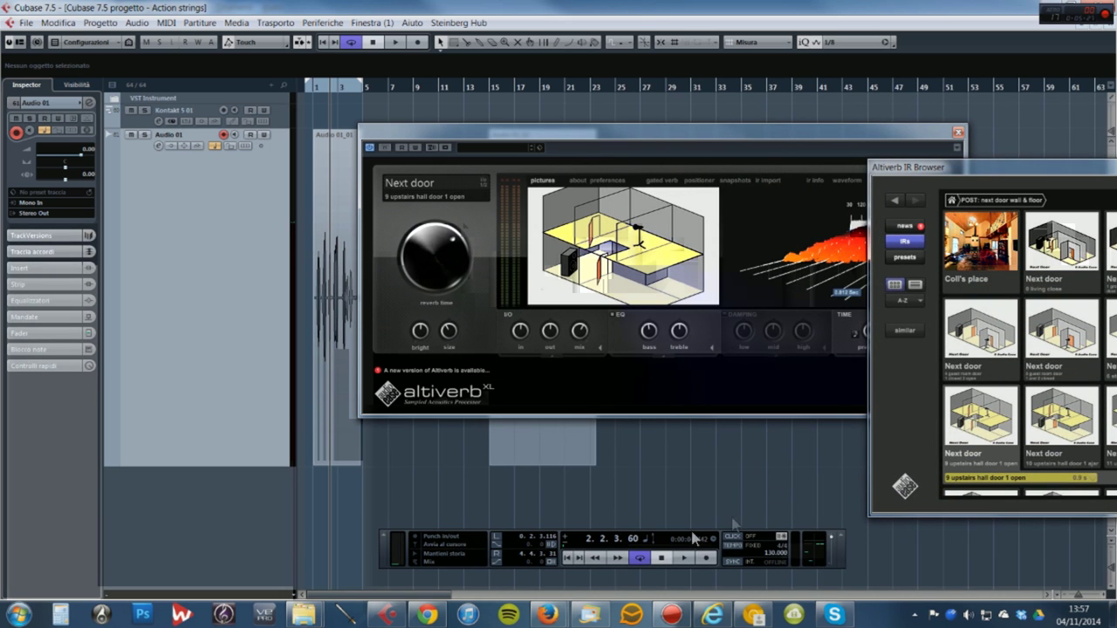
left_click(684, 559)
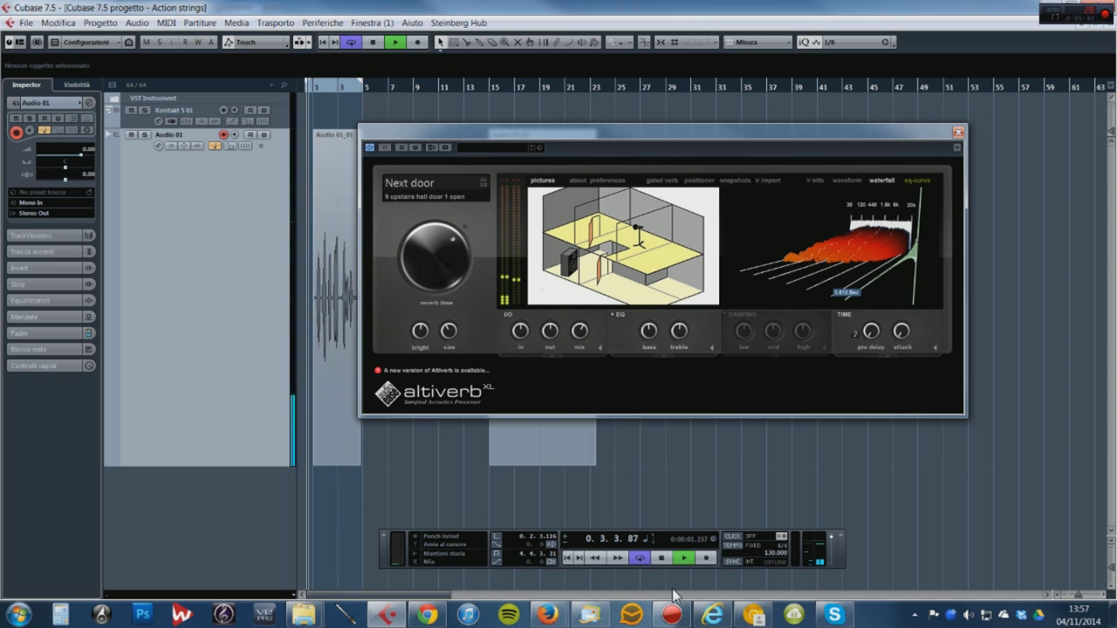
left_click(656, 255)
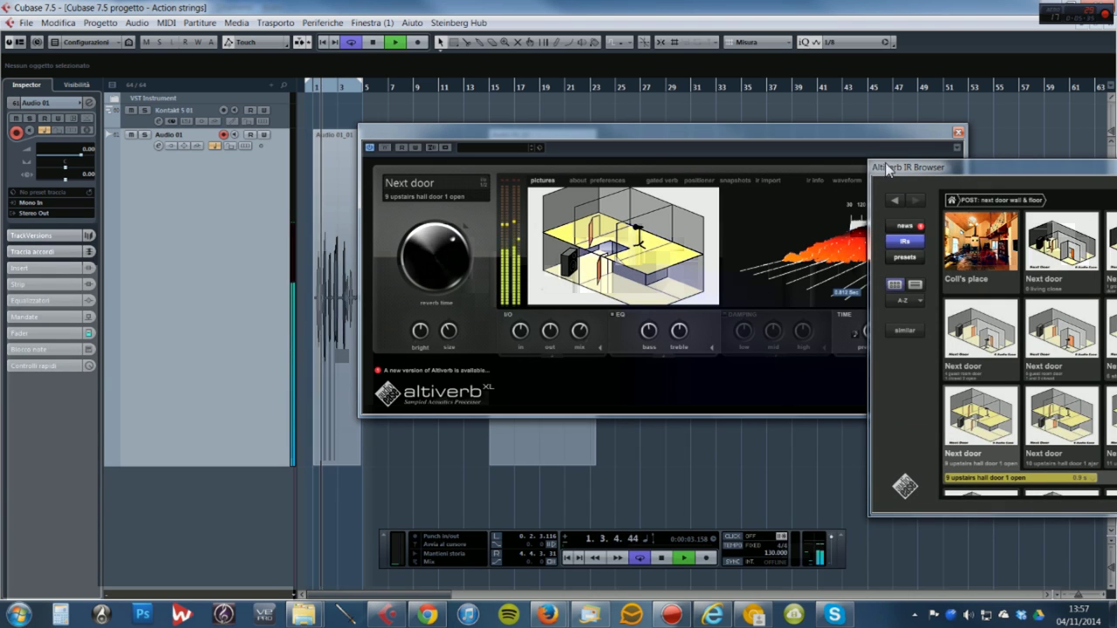
left_click(852, 140)
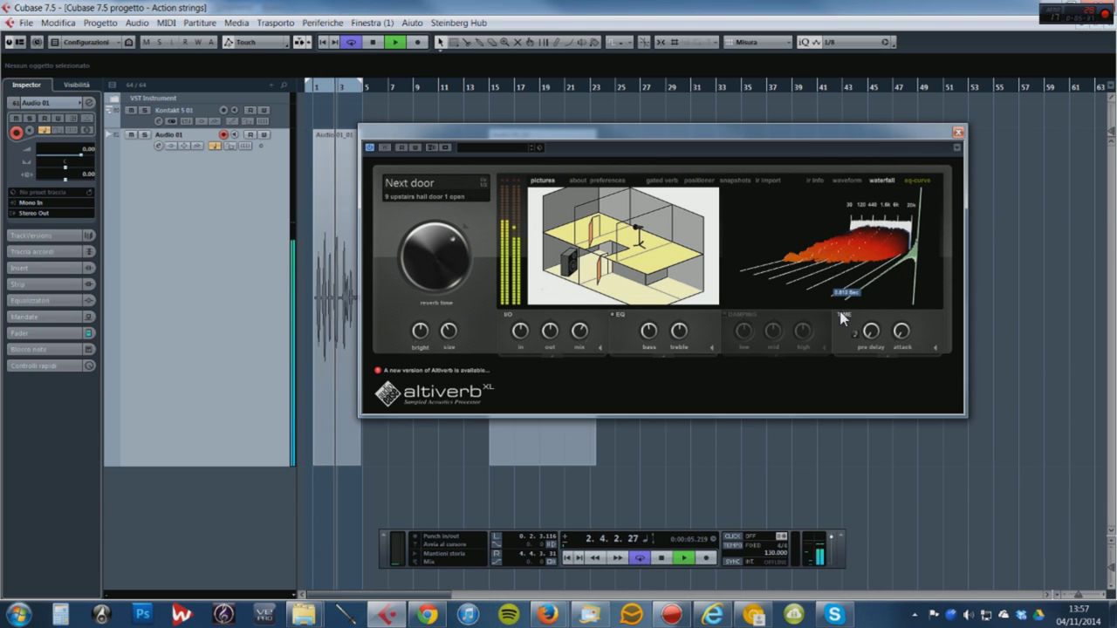
Bring the IR browser back over the Altiverb window and load Next Door III space number 15
left_click(829, 253)
left_click_drag(1047, 177, 563, 97)
scroll(805, 169, "down", 5)
scroll(821, 196, "down", 2)
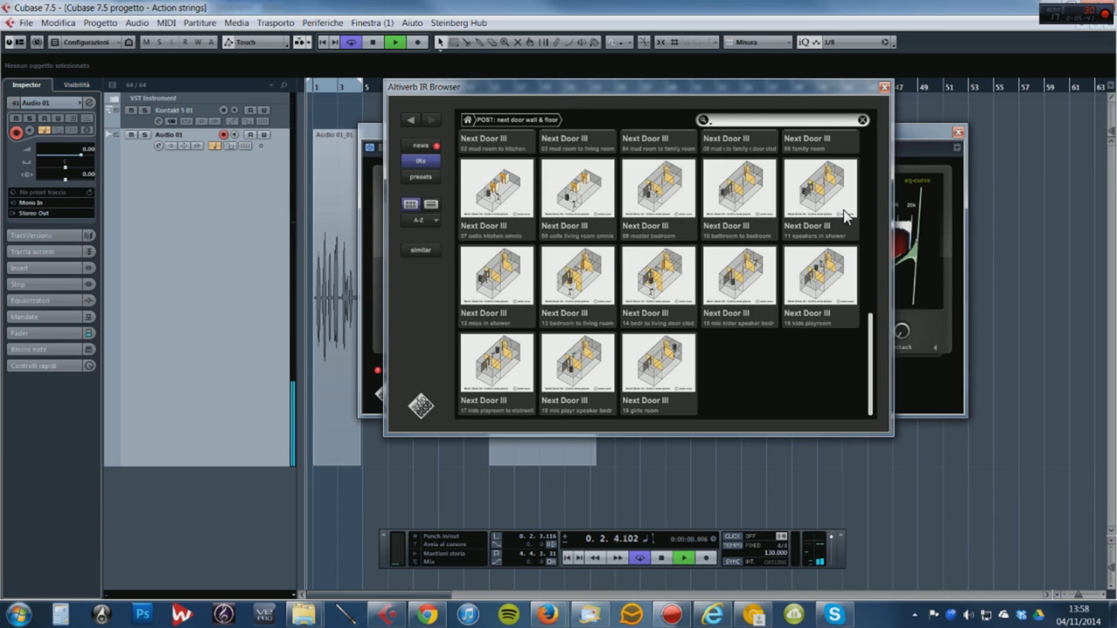
left_click(748, 292)
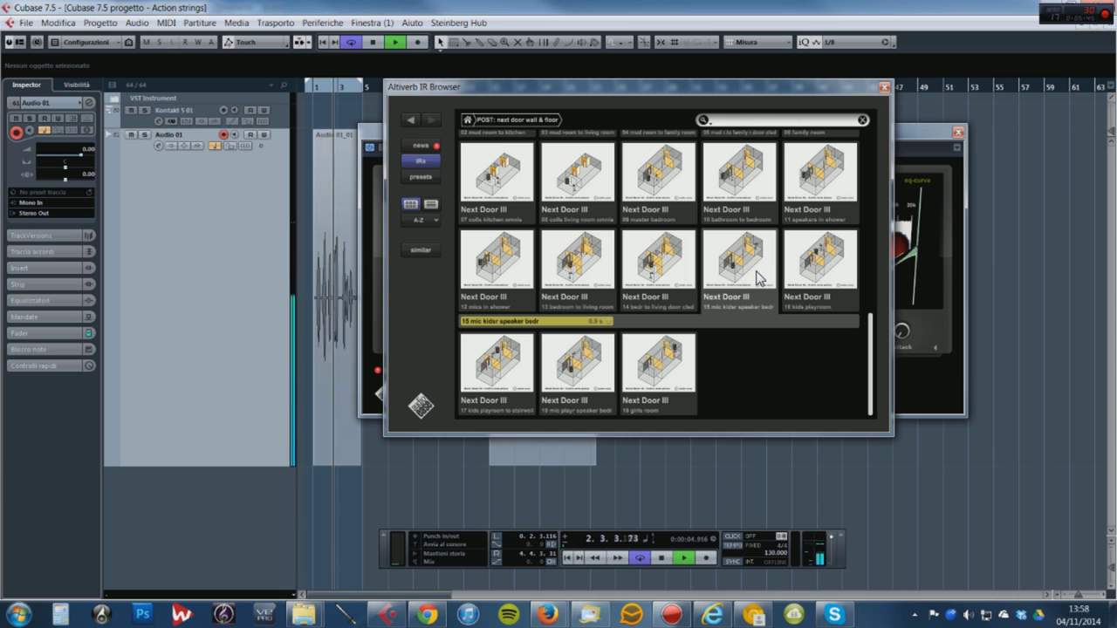
Open the corridor & stairs category and audition the Stairway corridor, Chapman recording Stairwell and Straircase 3 spaces
left_click(468, 121)
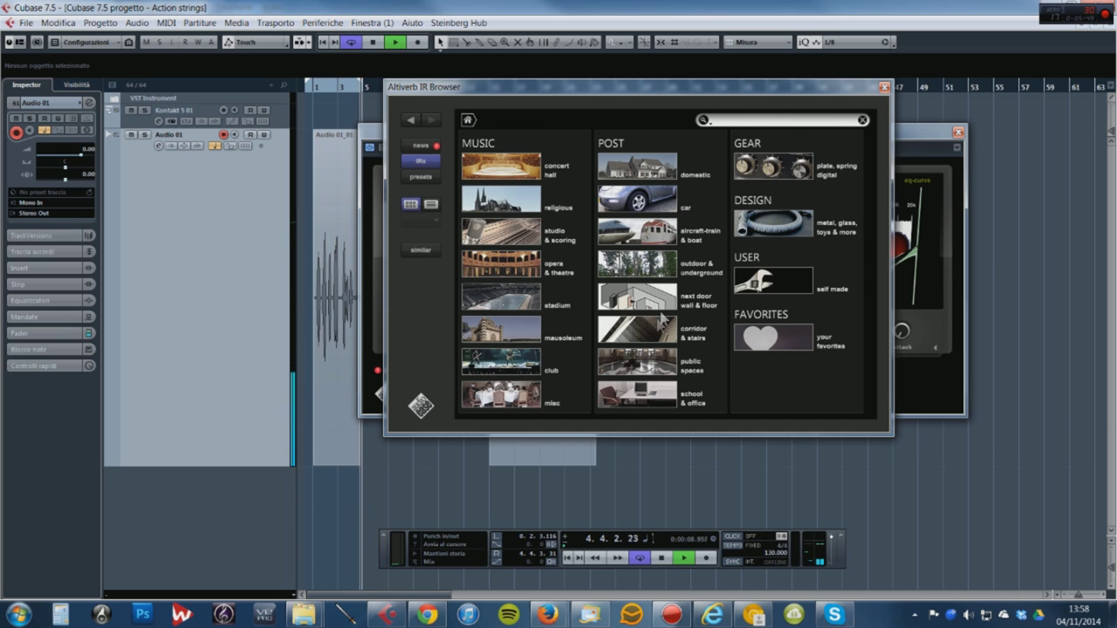
left_click(646, 334)
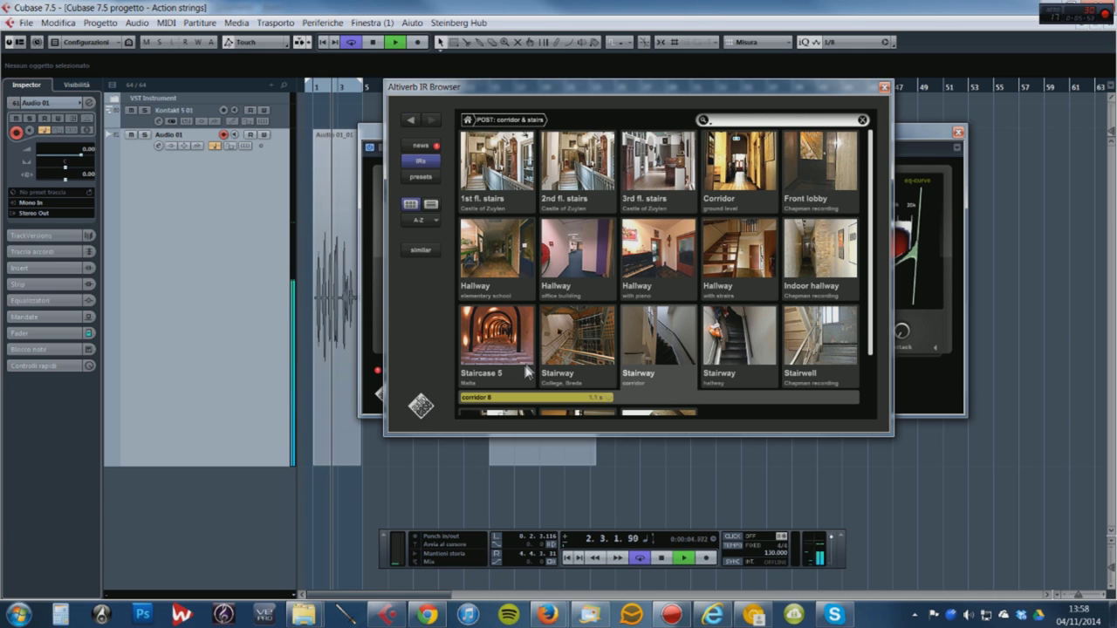
scroll(749, 196, "down", 2)
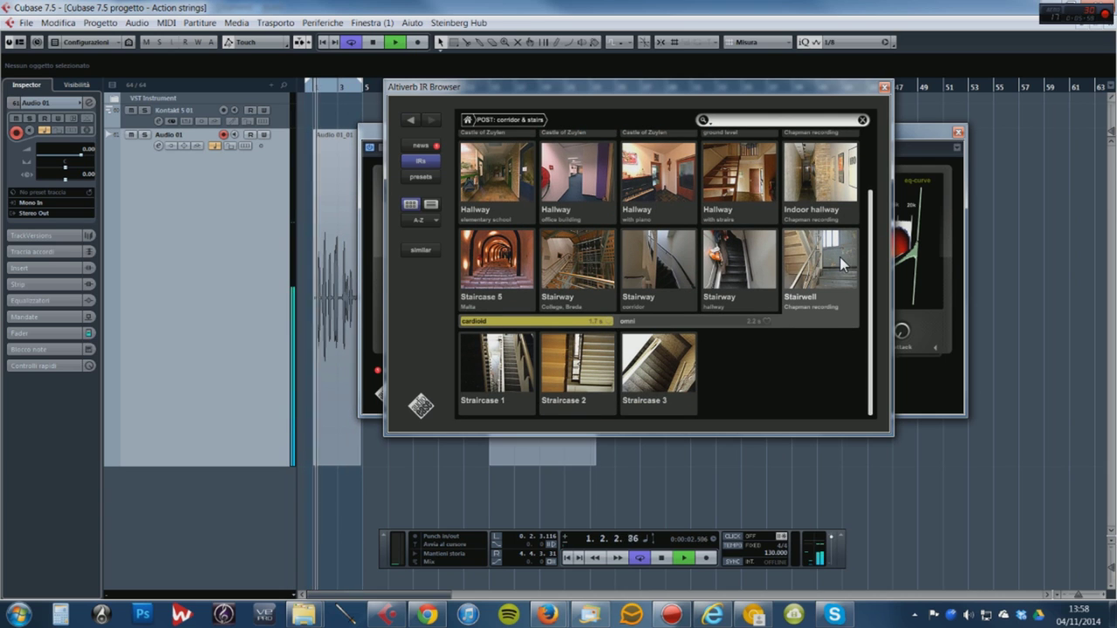
left_click(676, 359)
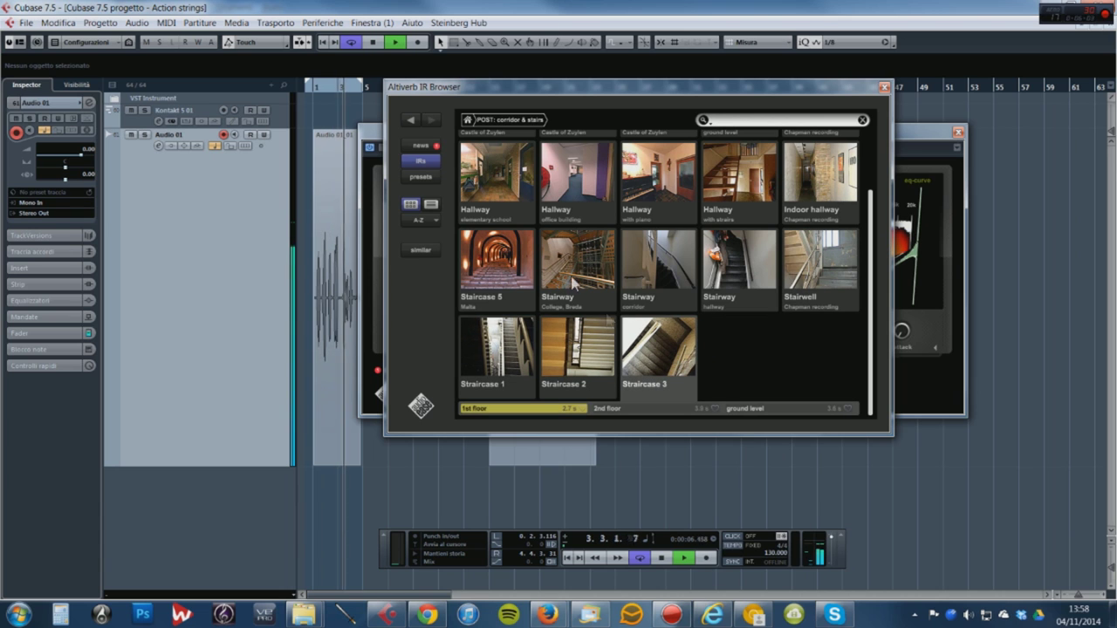
Audition the office building and elementary school Hallway spaces, and stop playback with the elementary school one loaded
scroll(593, 266, "up", 2)
left_click(568, 247)
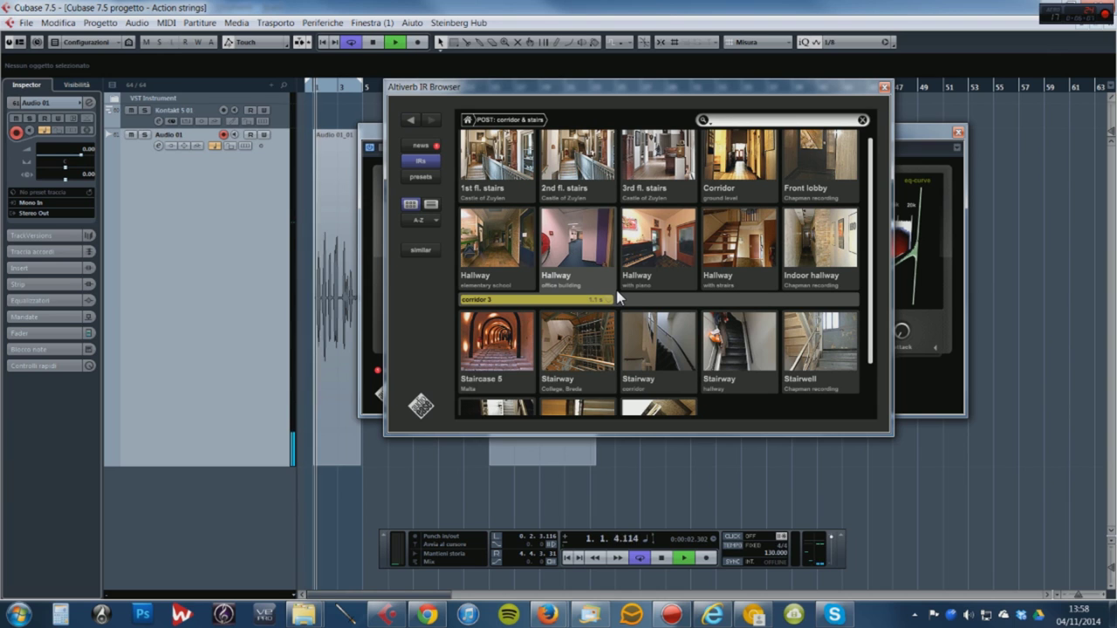
scroll(618, 294, "up", 1)
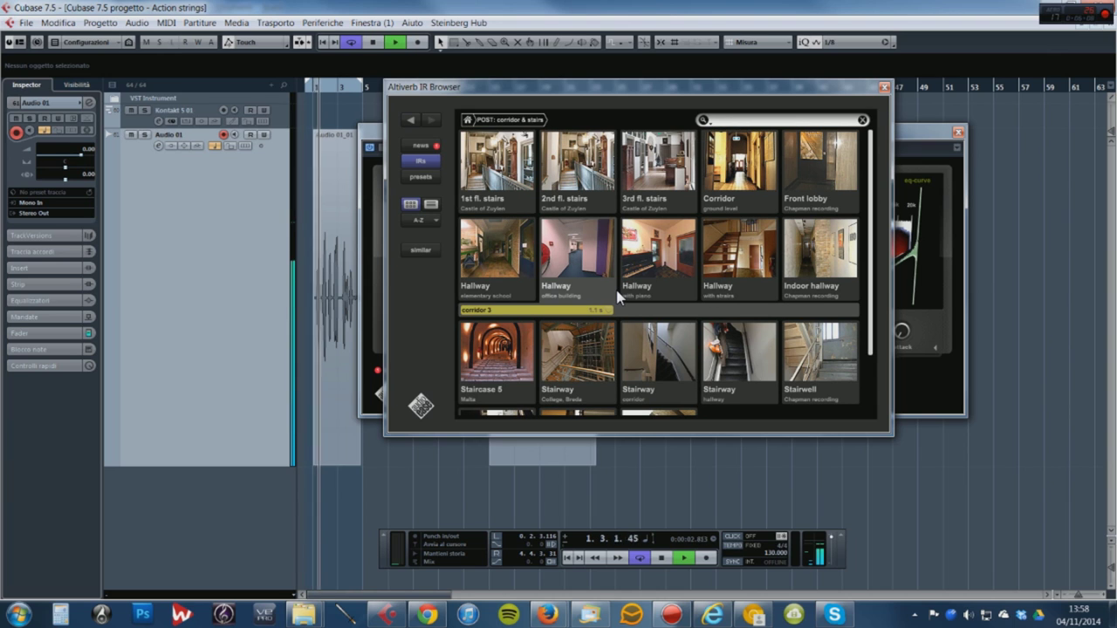
left_click(485, 252)
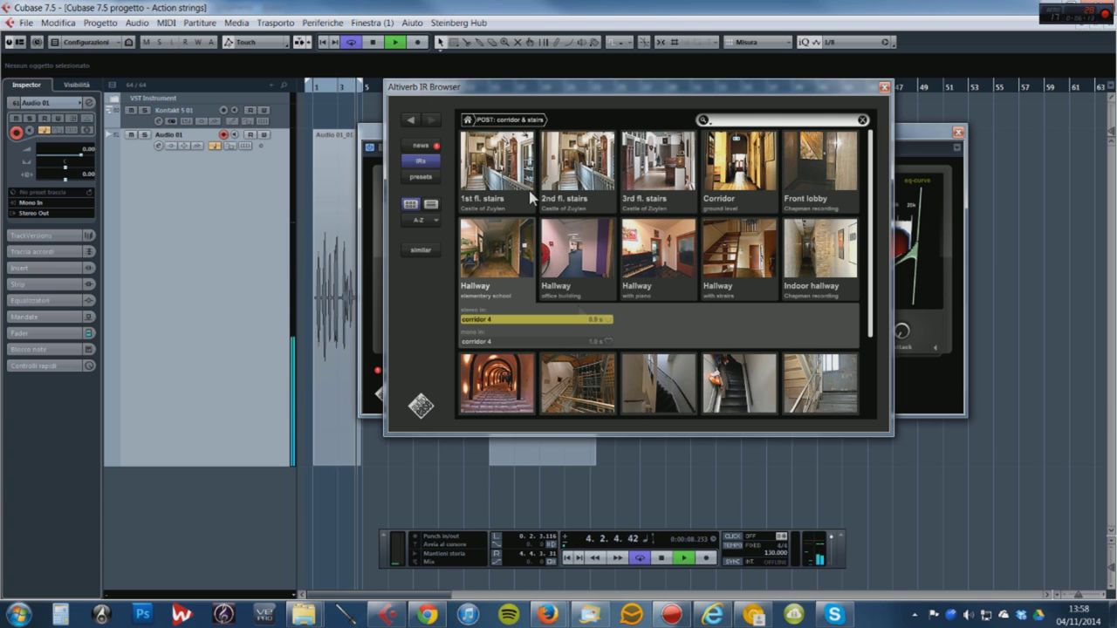
key("space")
key("Escape")
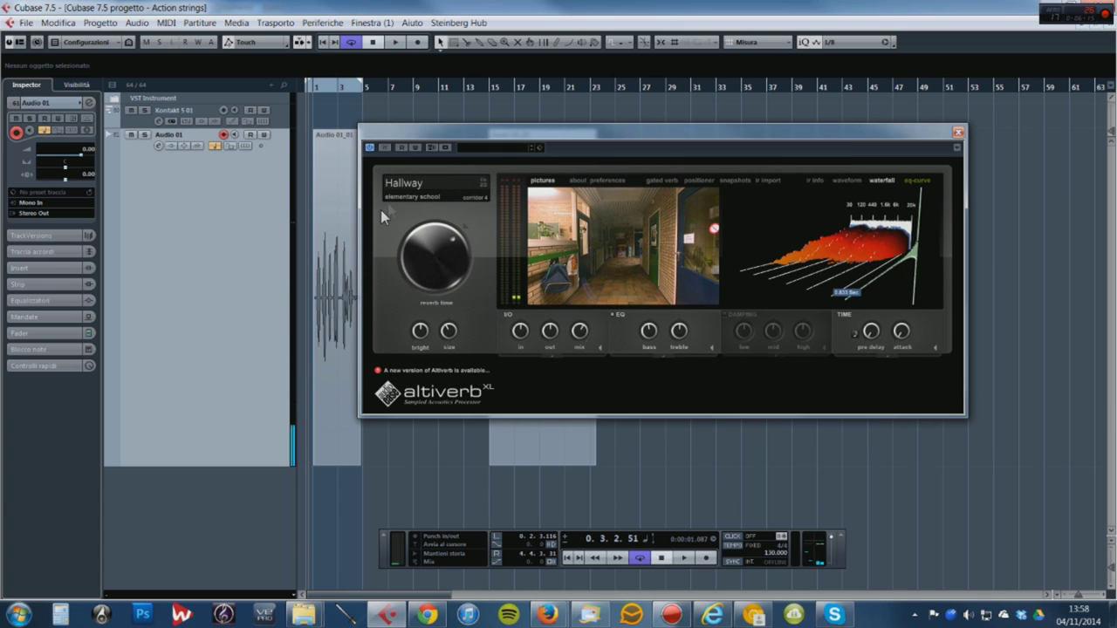
Open the public spaces category in the IR browser and load the front position of the Gas holder space
left_click(611, 244)
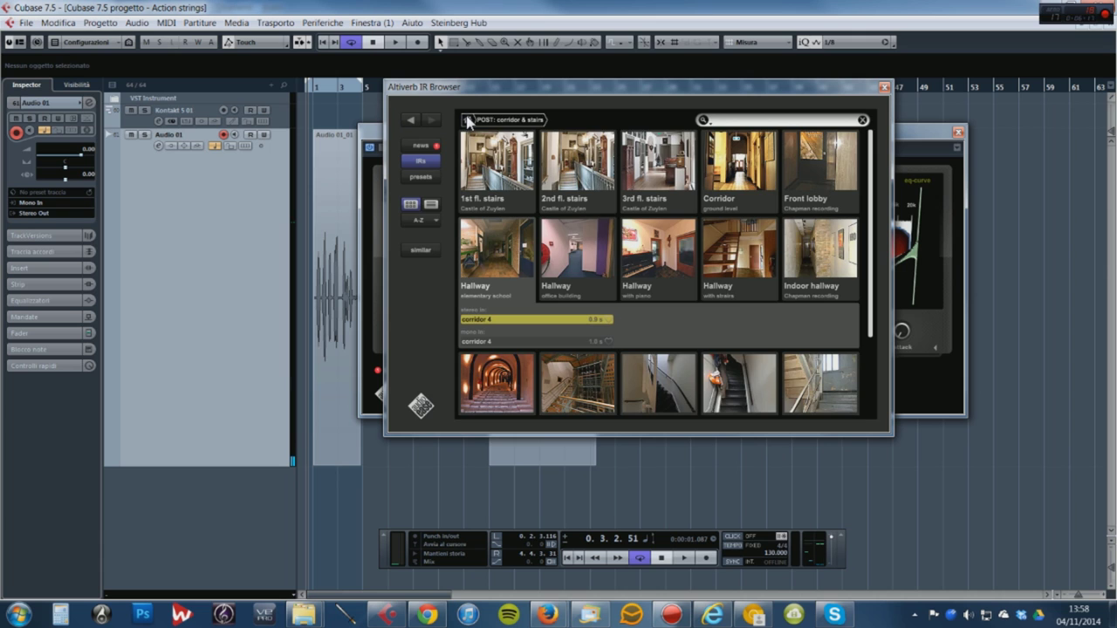
left_click(467, 119)
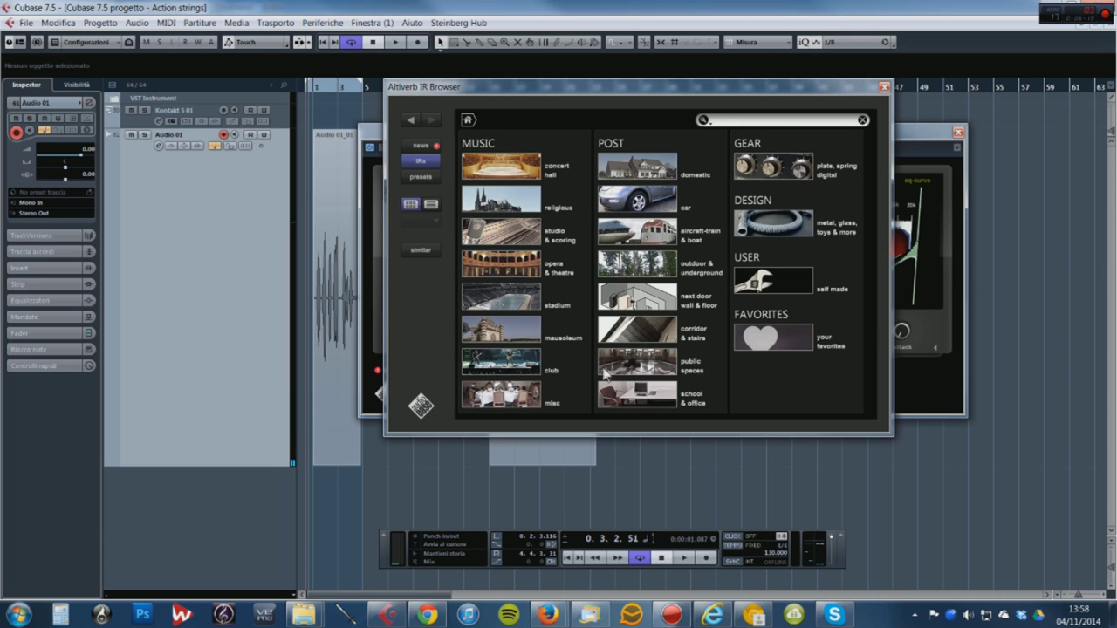
left_click(635, 365)
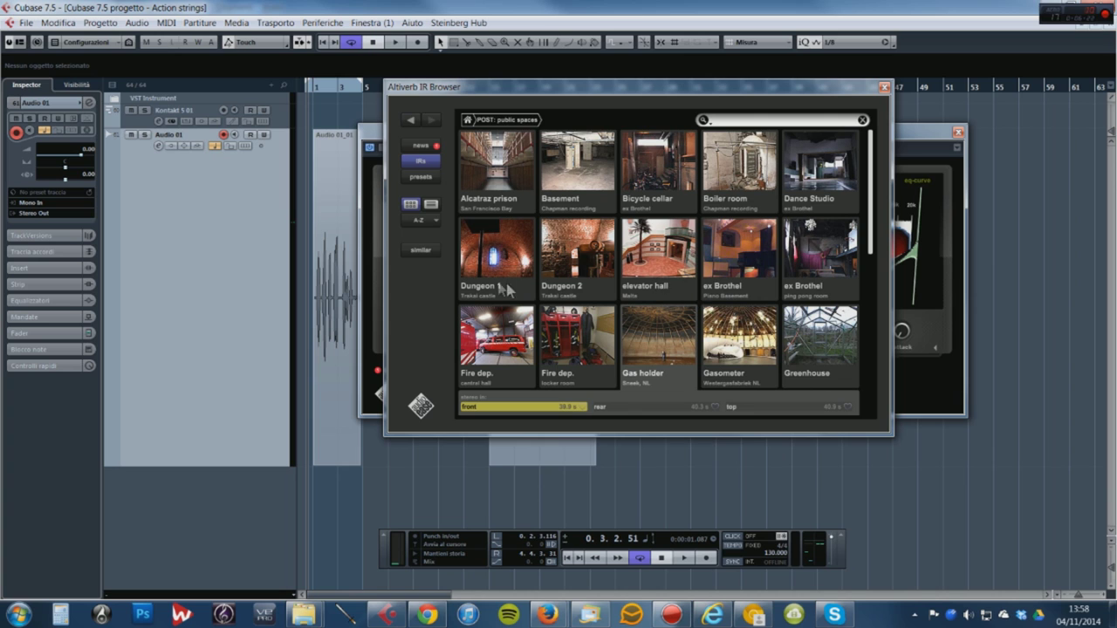
Audition the Alcatraz prison, Dance Studio and ex Brothel ping pong room spaces over the looping audio
left_click(499, 171)
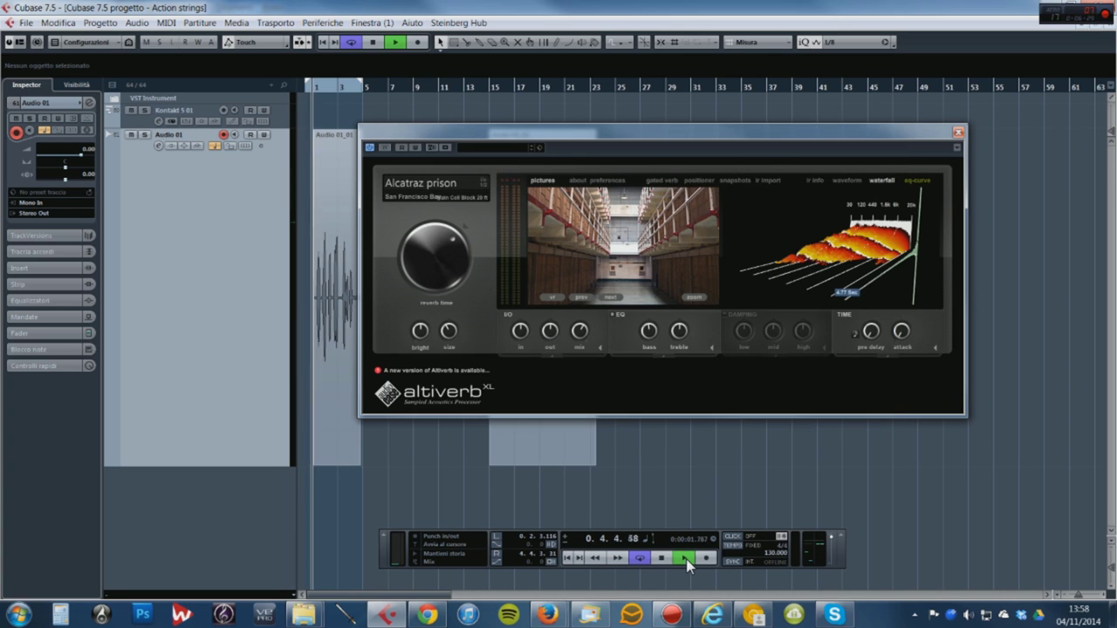
left_click(628, 246)
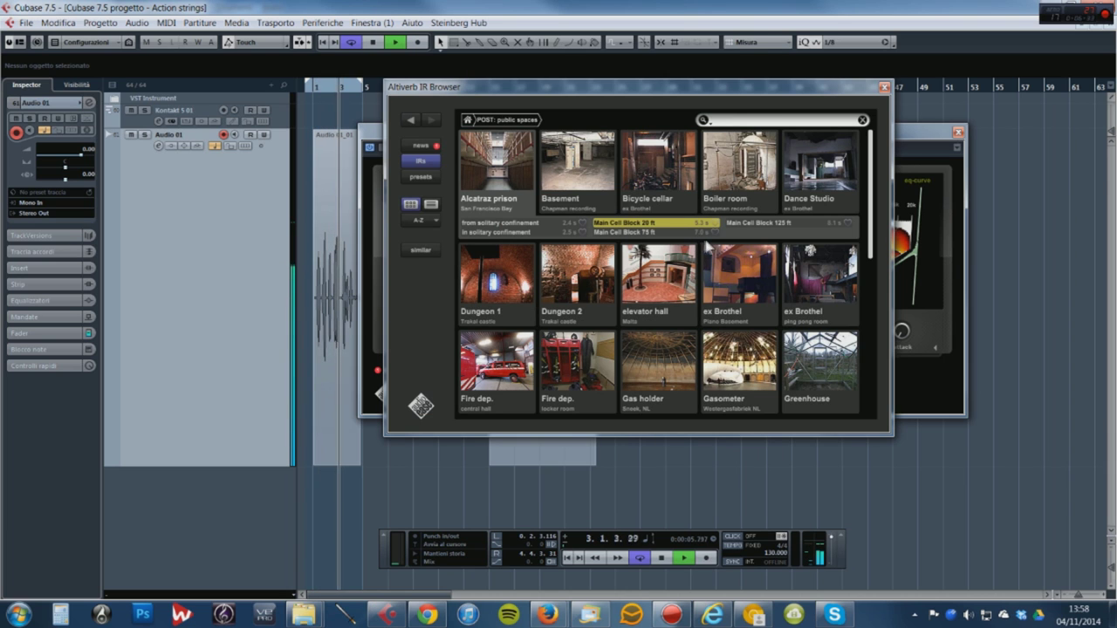
left_click(812, 166)
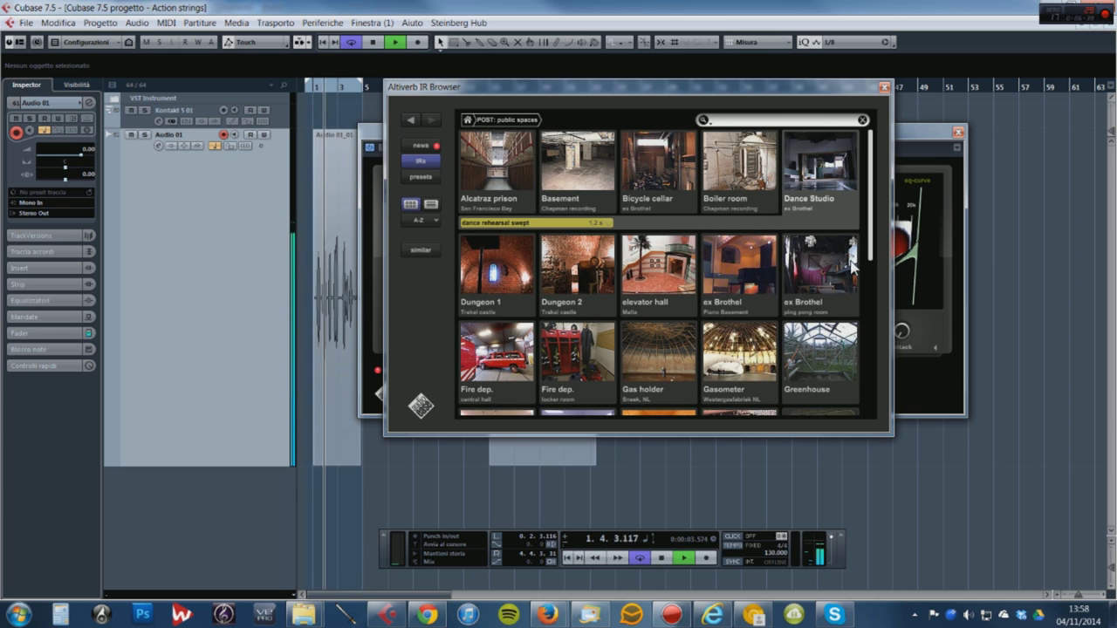
scroll(746, 255, "down", 1)
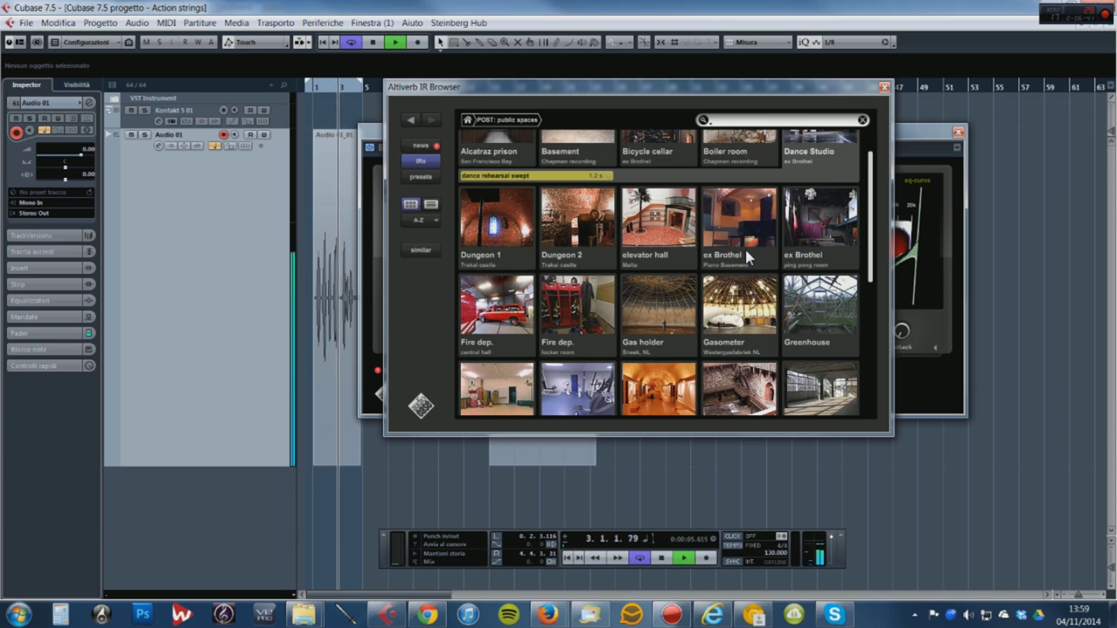
left_click(814, 222)
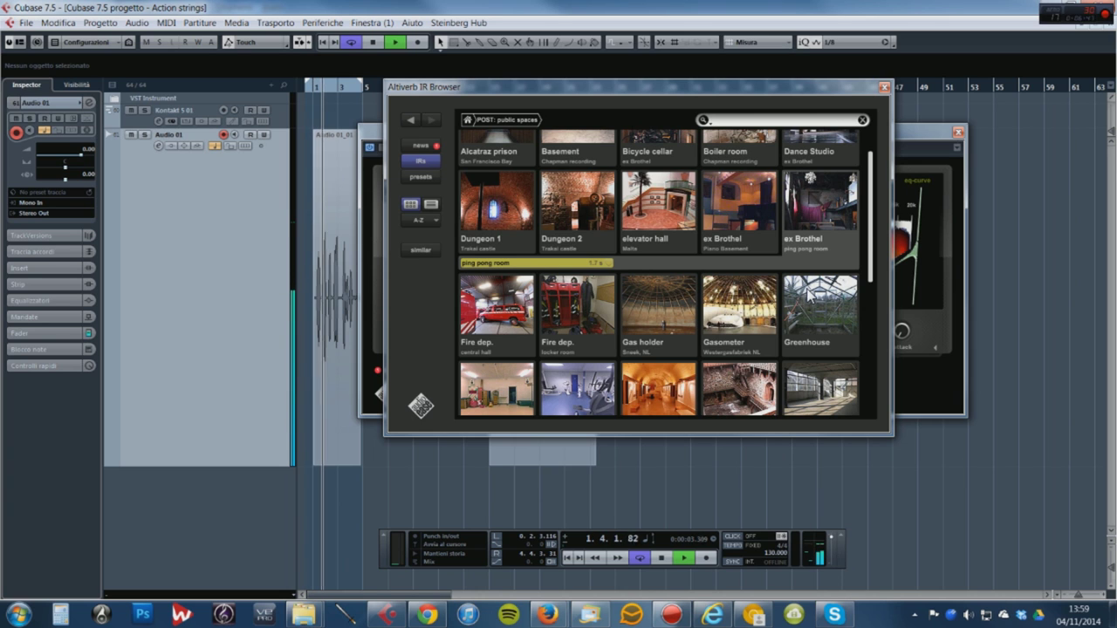
Audition the Therapist's 1 and Train Station public spaces, and stop playback with Train Station loaded
scroll(808, 294, "down", 4)
scroll(805, 289, "down", 2)
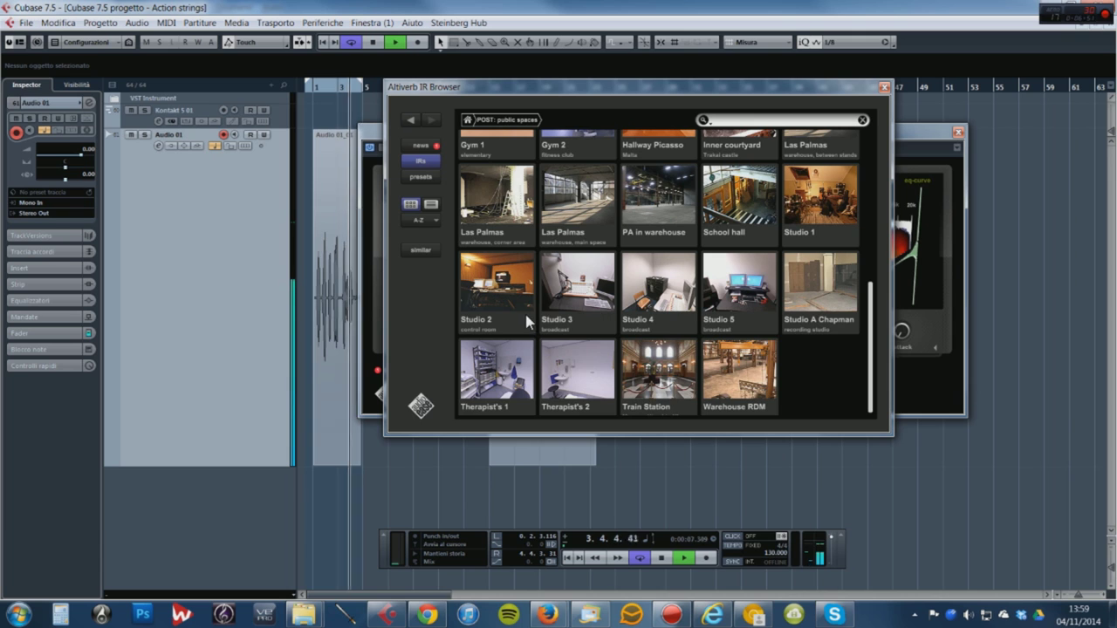
left_click(482, 361)
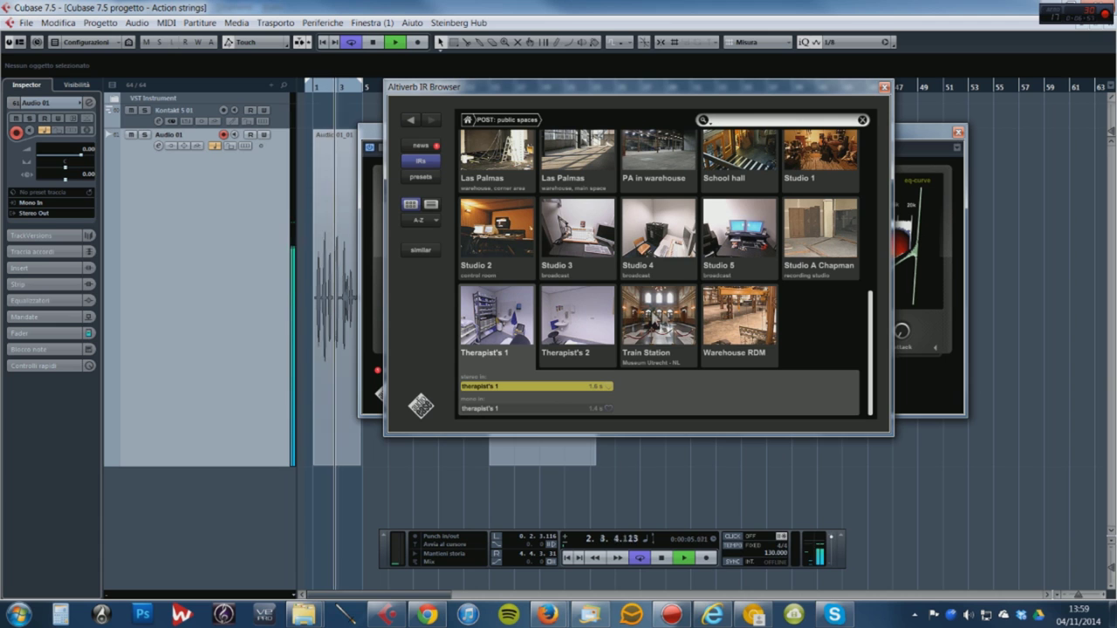
scroll(705, 321, "up", 2)
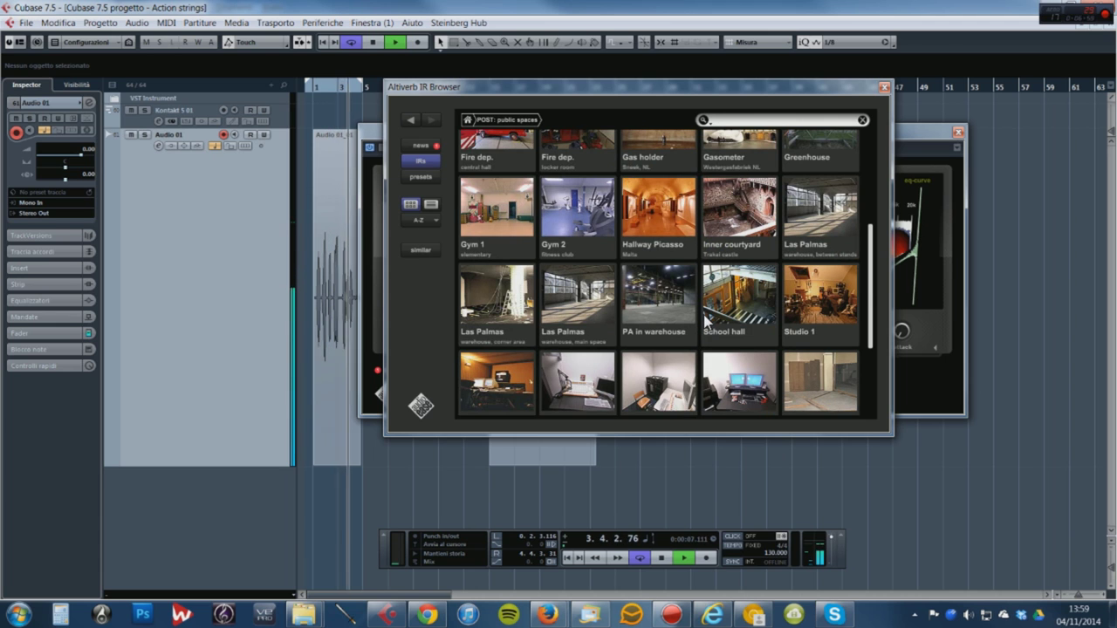
scroll(681, 337, "down", 2)
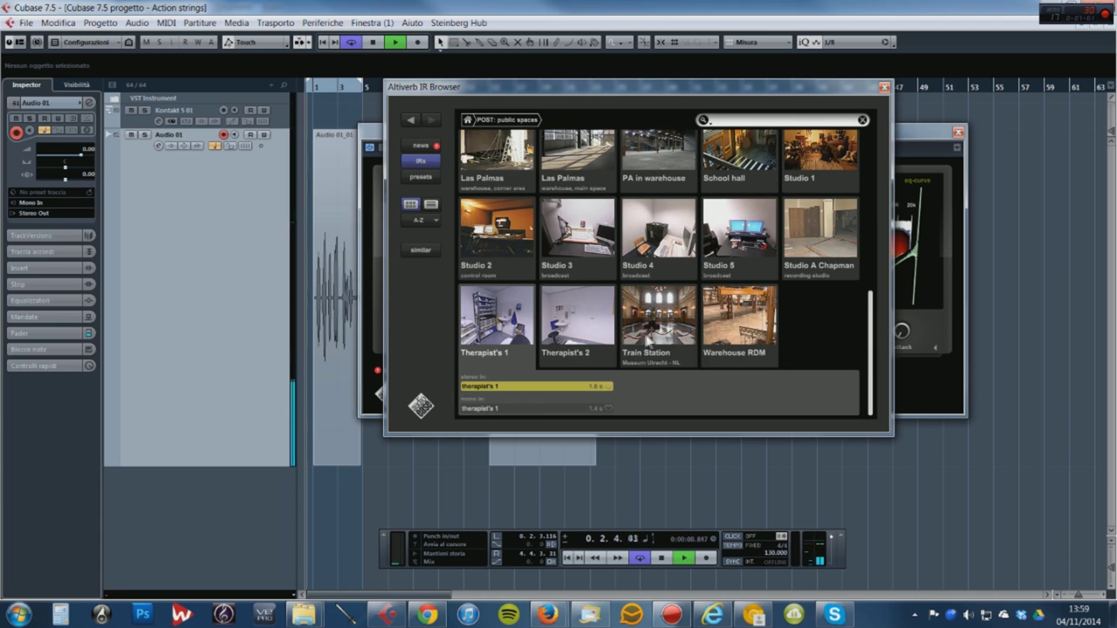
scroll(681, 345, "up", 1)
scroll(735, 363, "up", 2)
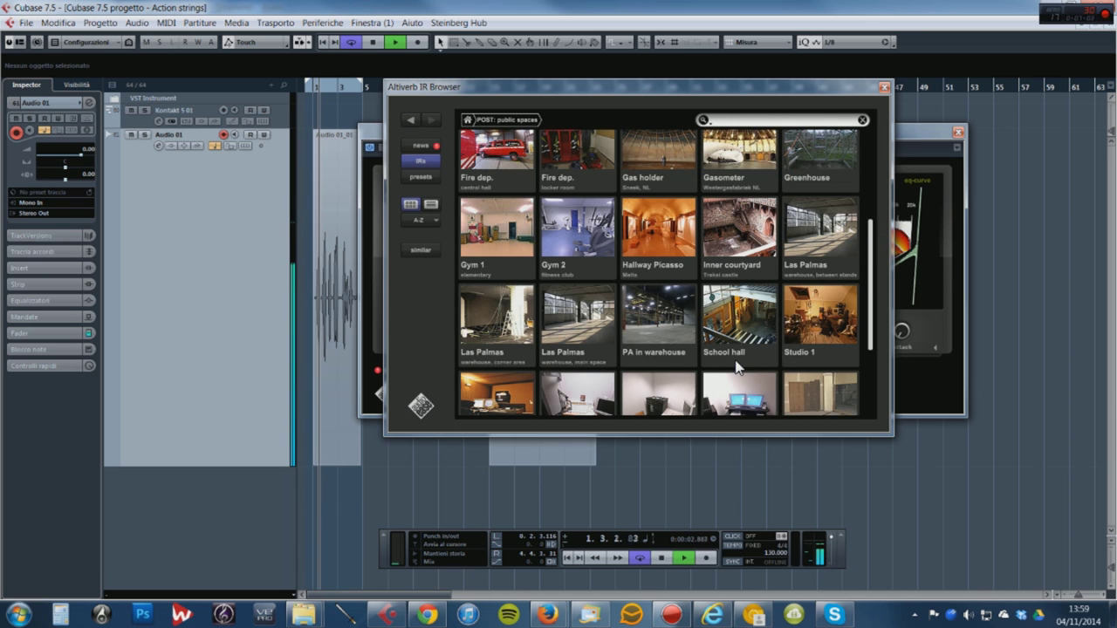
scroll(711, 320, "up", 2)
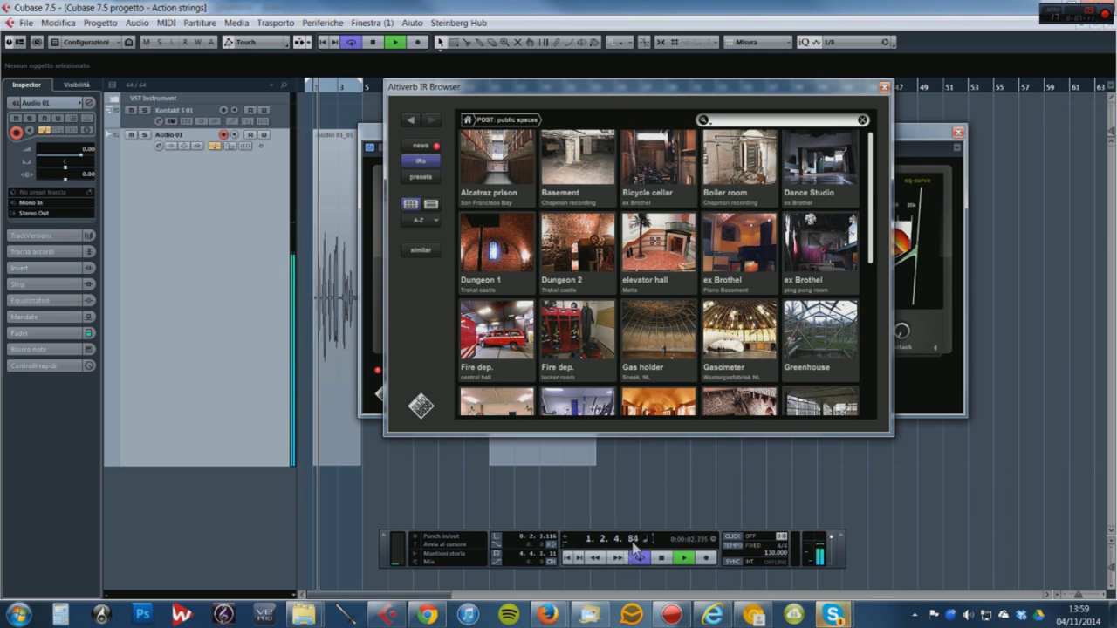
left_click(661, 558)
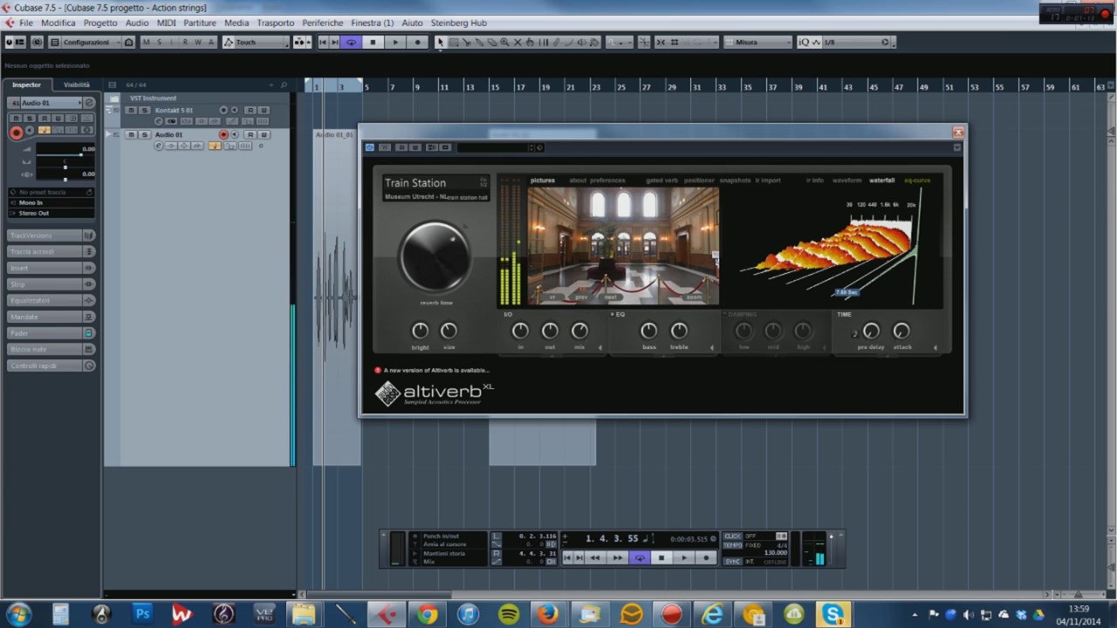
Resume the loop, open the school & office category in the IR browser and load the Study 5 hallway space
key("space")
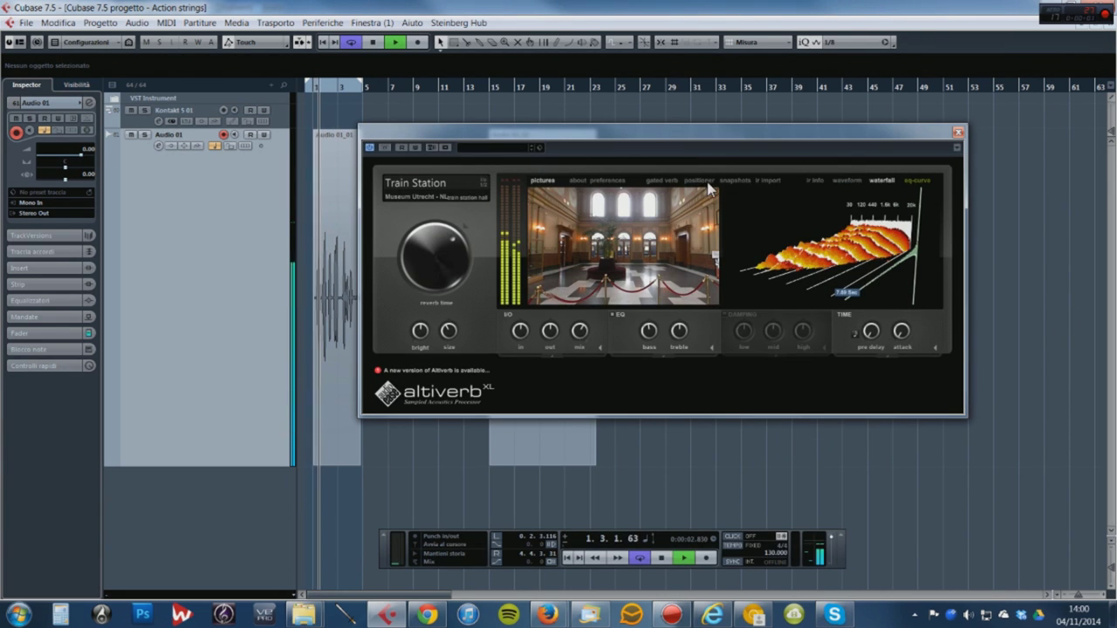
left_click(586, 208)
left_click(466, 121)
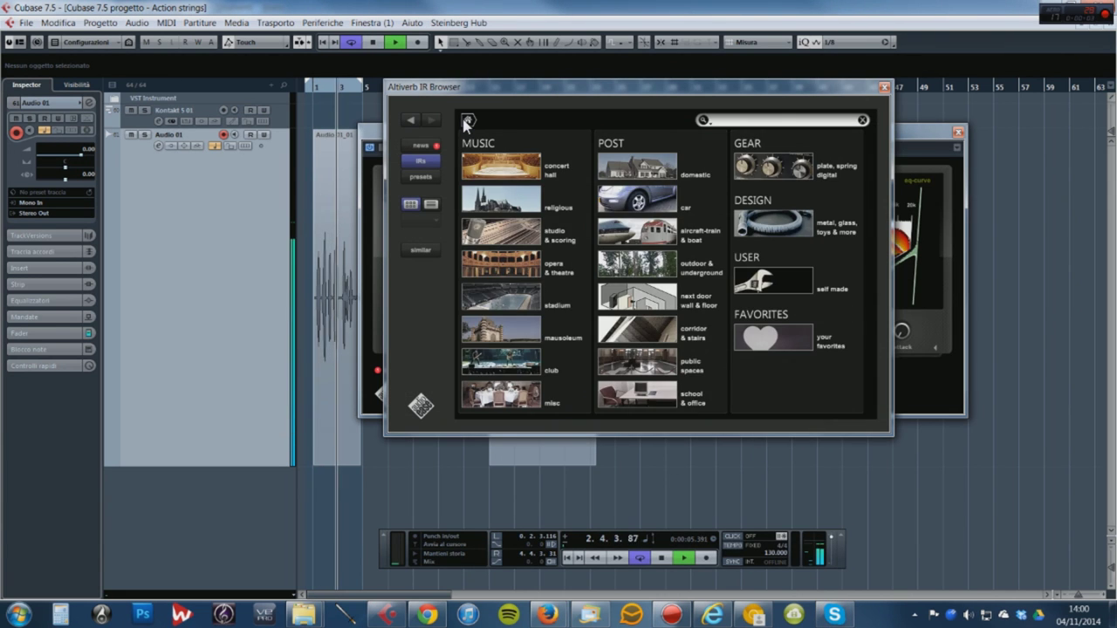
left_click(626, 399)
left_click(650, 314)
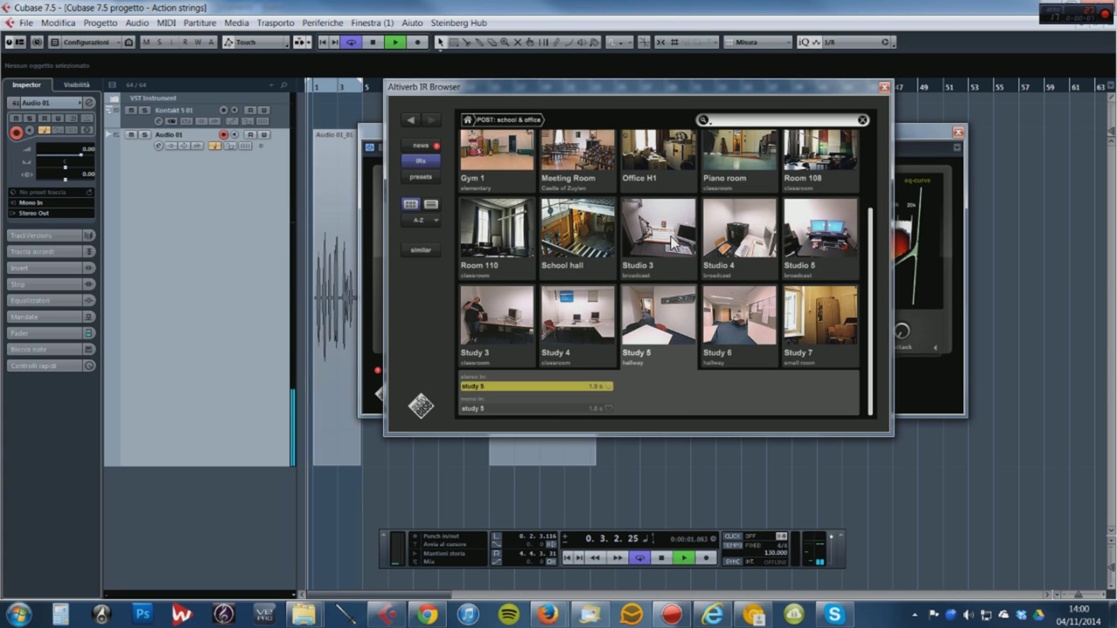
Audition the Atelier 2 office and Classroom 1 spaces, and stop playback with Classroom 1 loaded
scroll(692, 242, "up", 2)
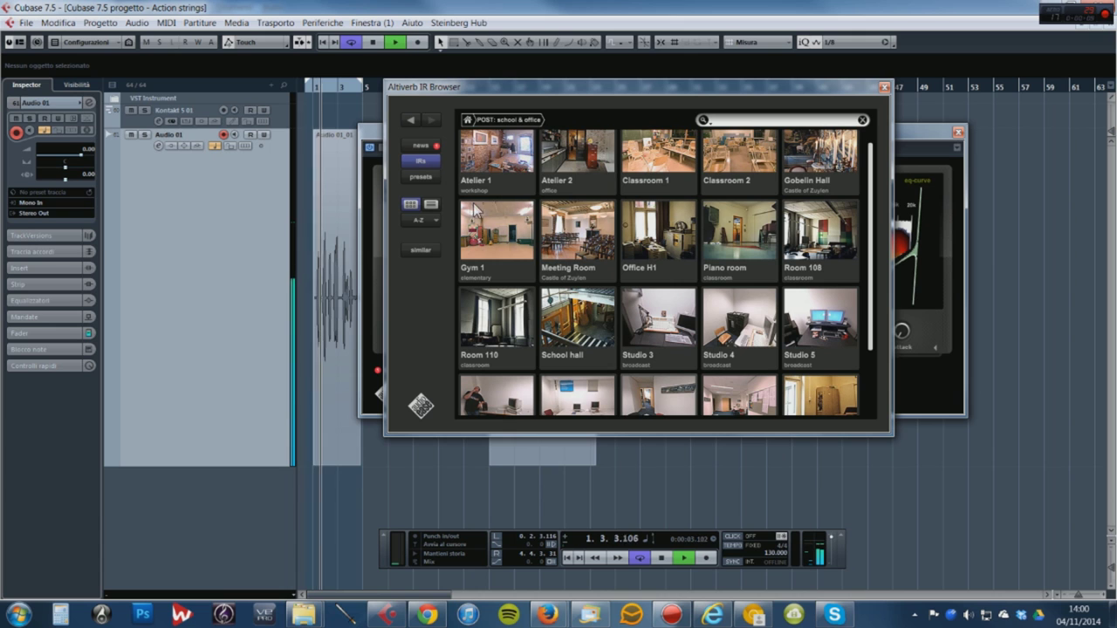
left_click(573, 162)
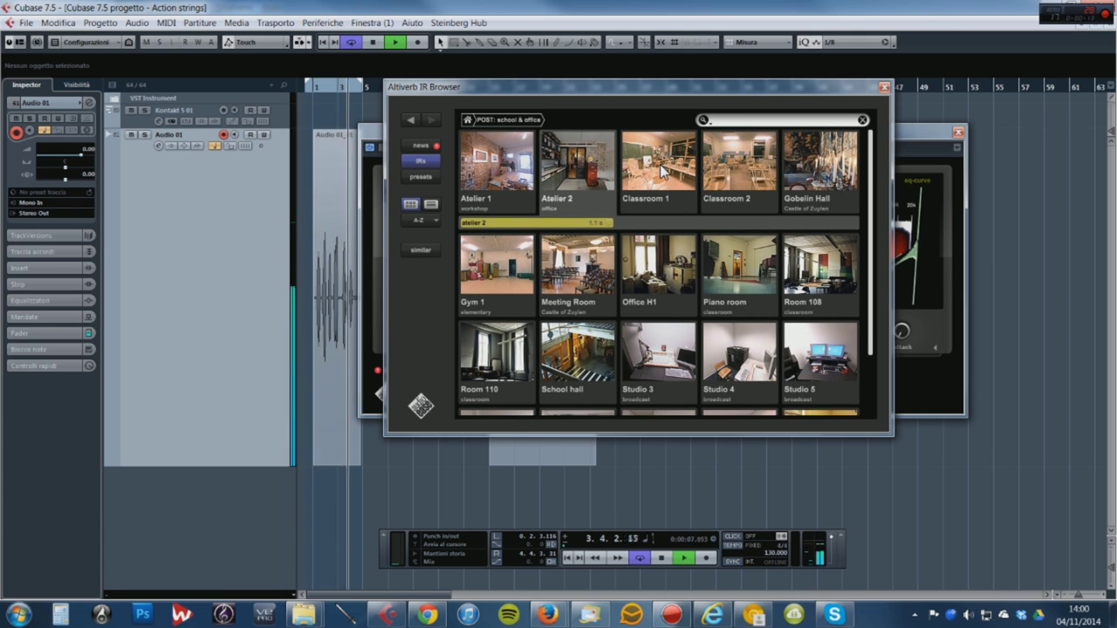
left_click(660, 164)
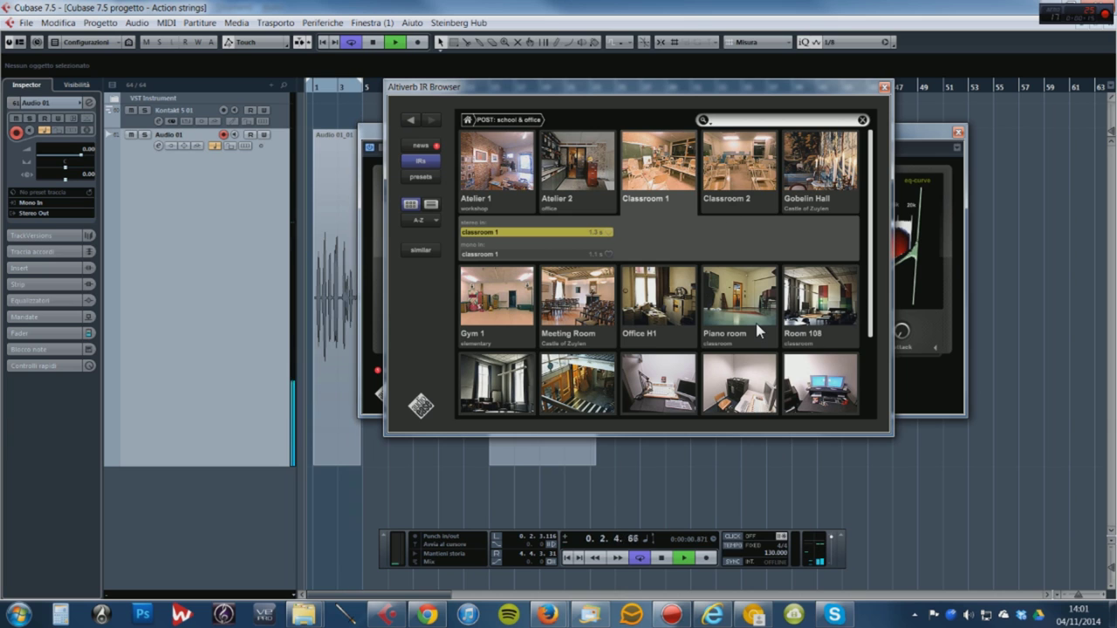
scroll(793, 316, "down", 1)
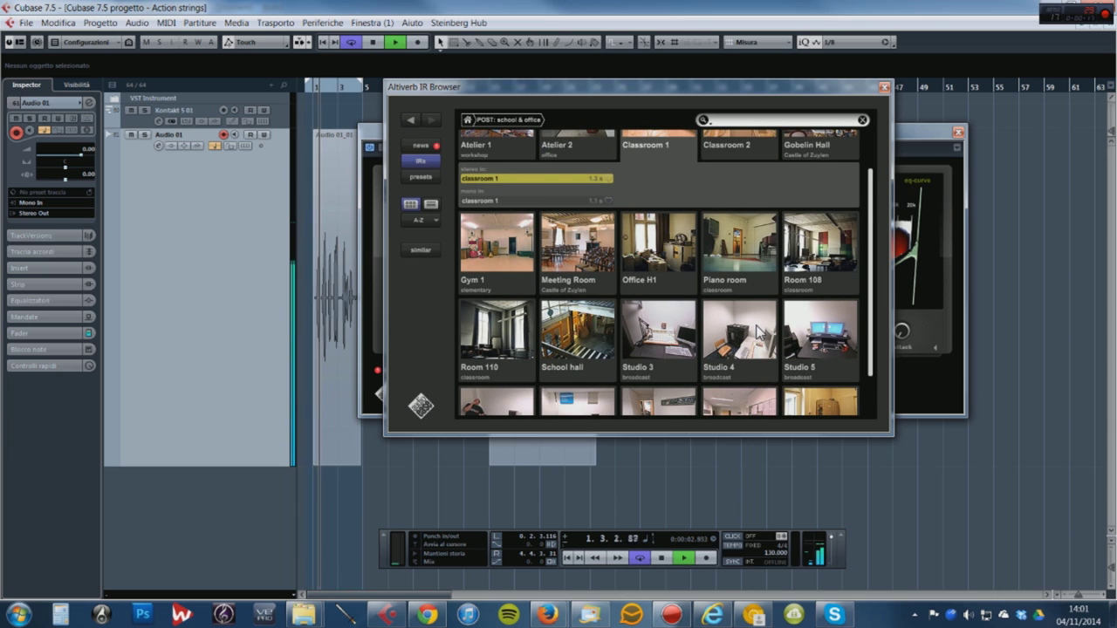
scroll(759, 333, "down", 1)
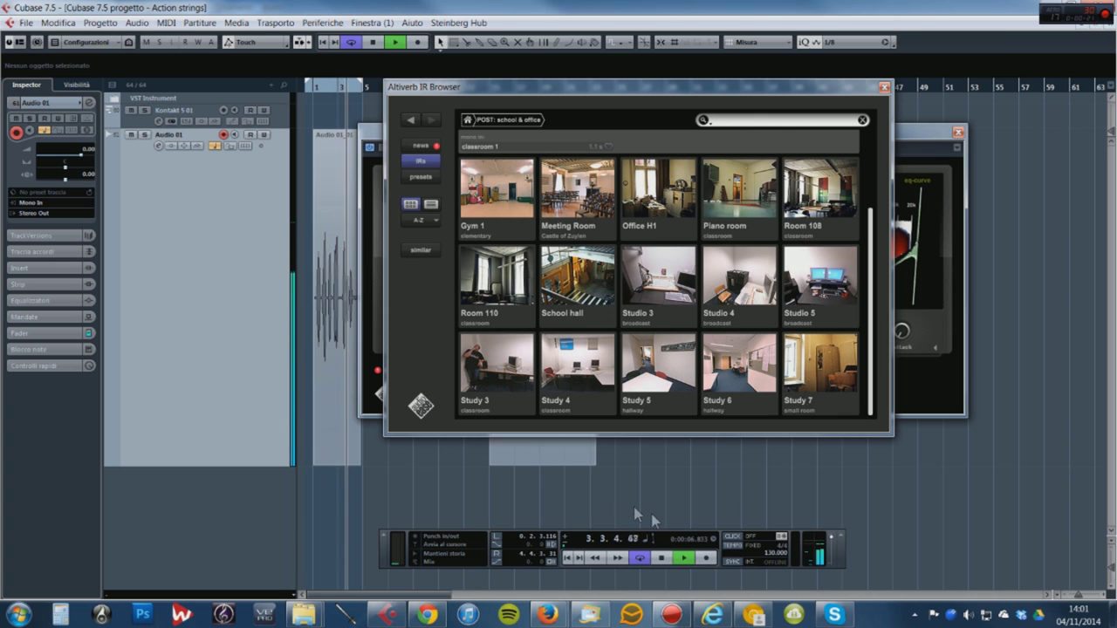
left_click(521, 437)
key("space")
left_click(579, 229)
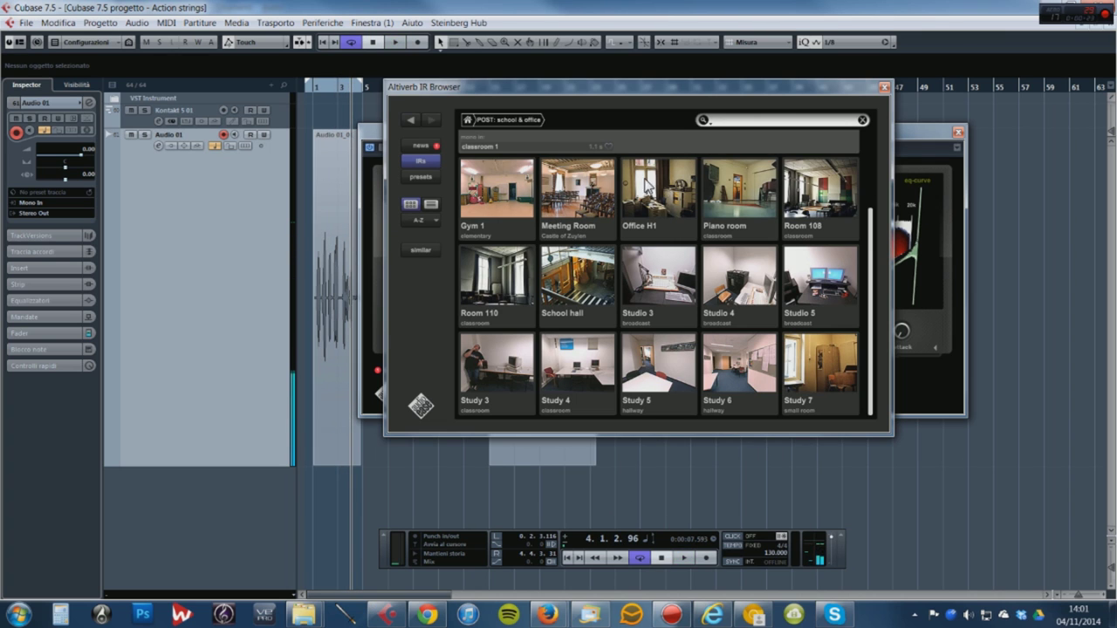
Open the metal, glass, toys & more design category, load the Djembe impulse response and start the loop
left_click(468, 121)
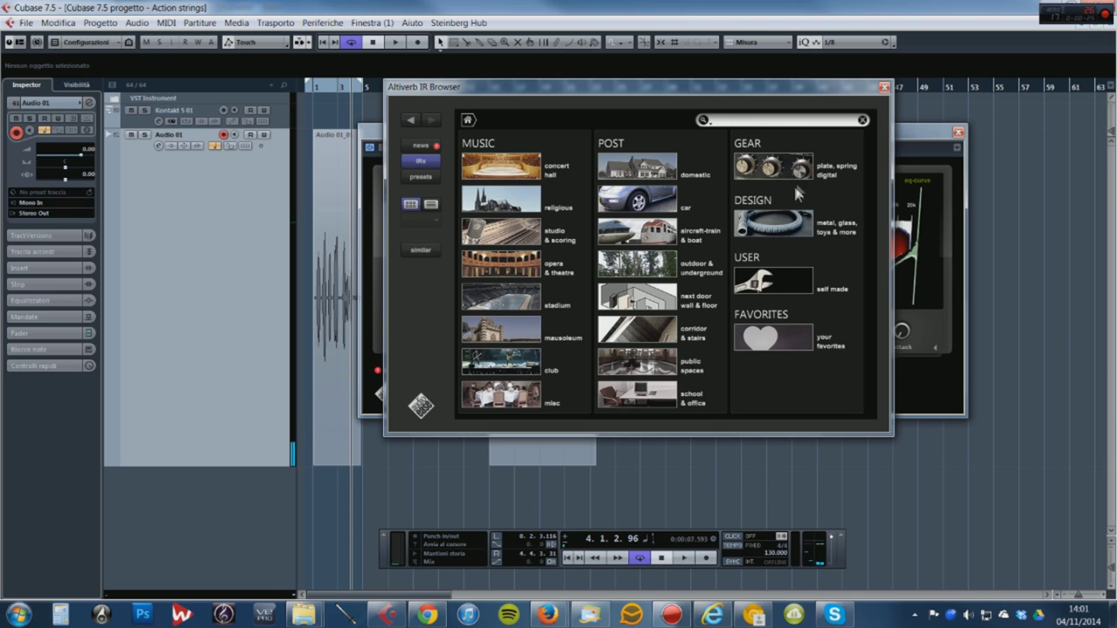
left_click(784, 224)
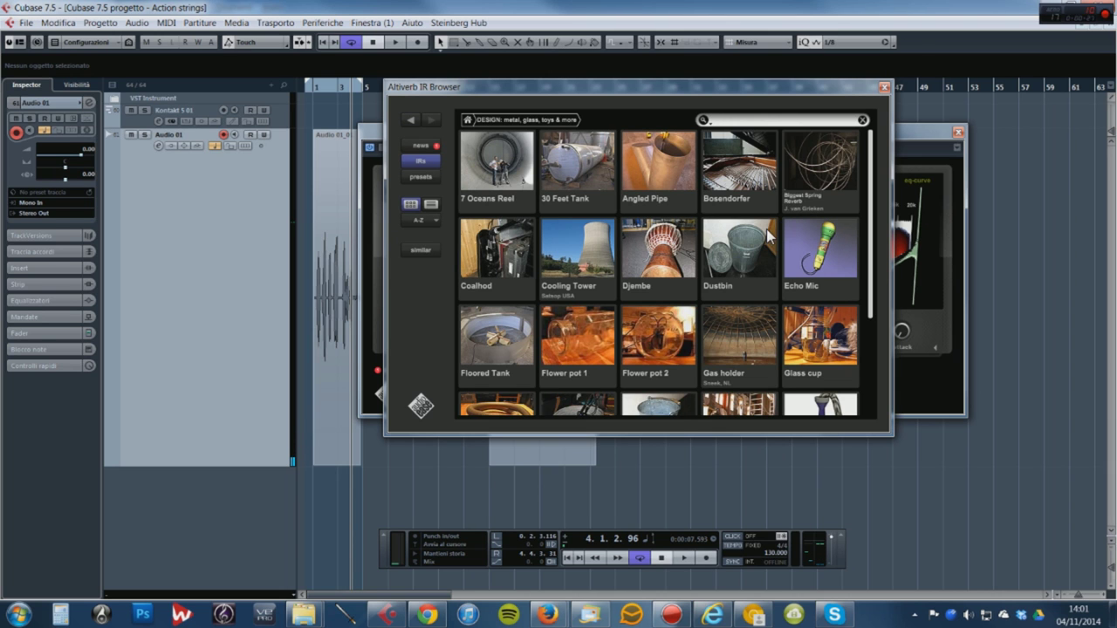
scroll(677, 236, "down", 1)
left_click(684, 199)
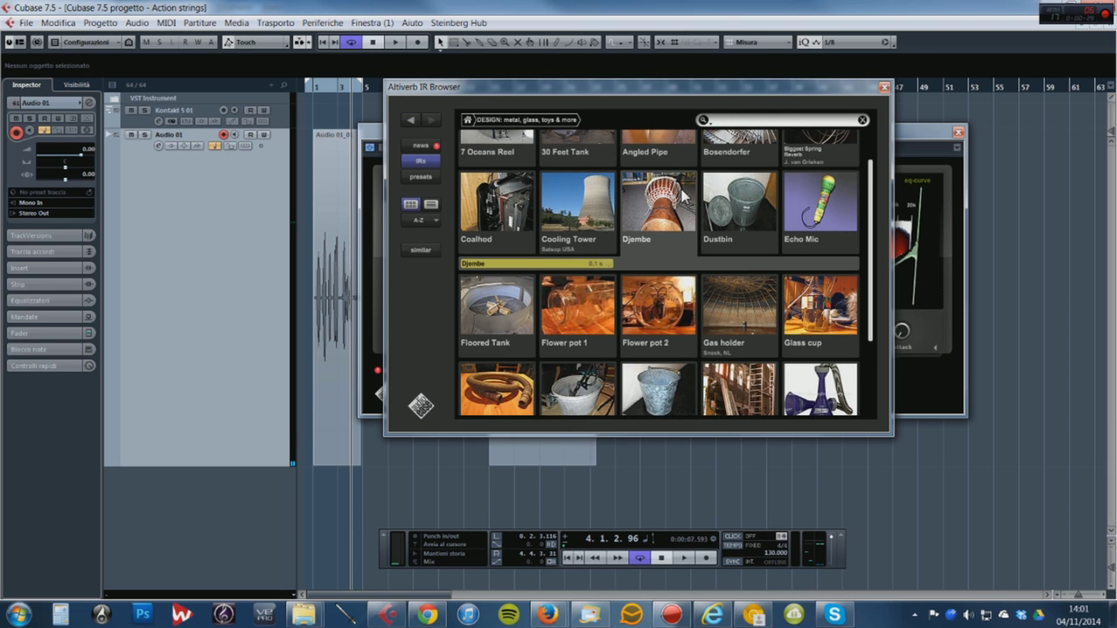
left_click(684, 558)
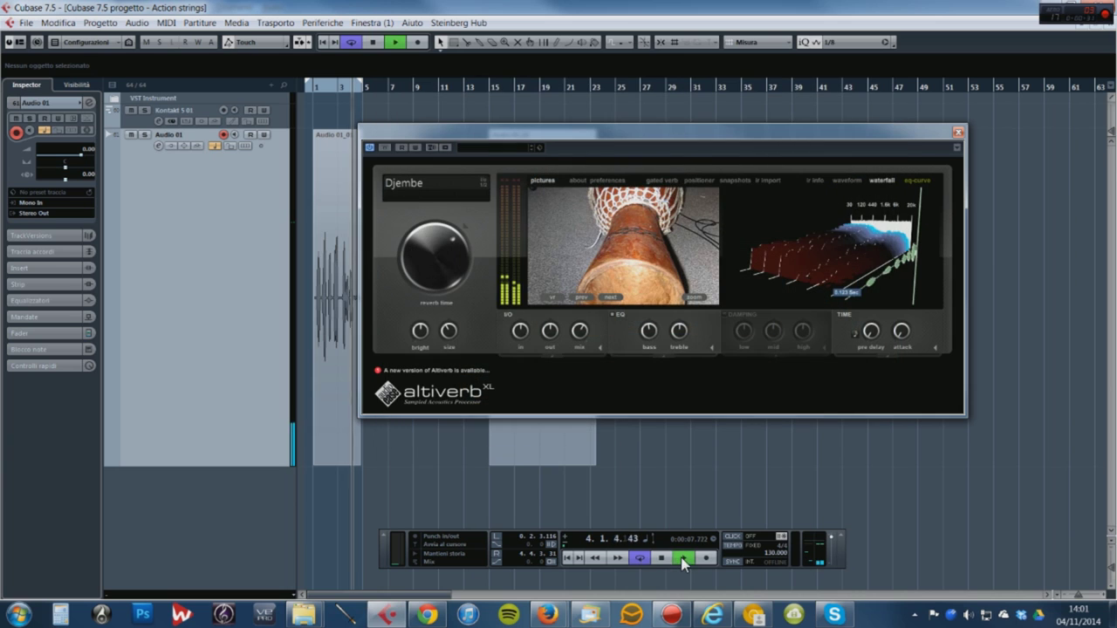
left_click(610, 297)
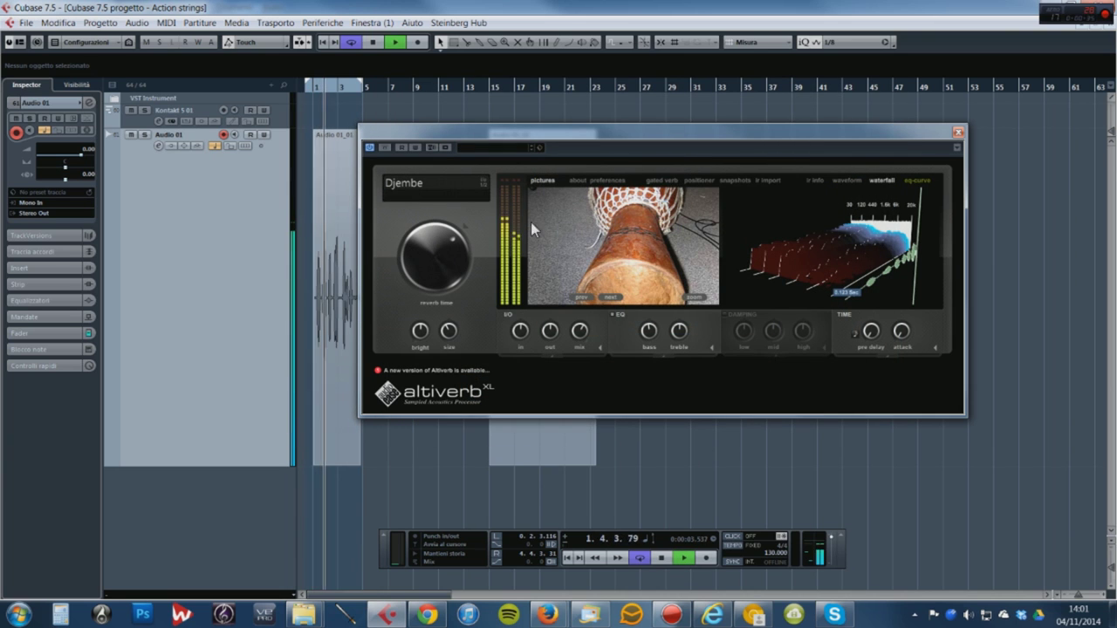
Reopen the IR browser and audition the Washing machine and Echo Mic impulse responses over the loop
left_click(641, 229)
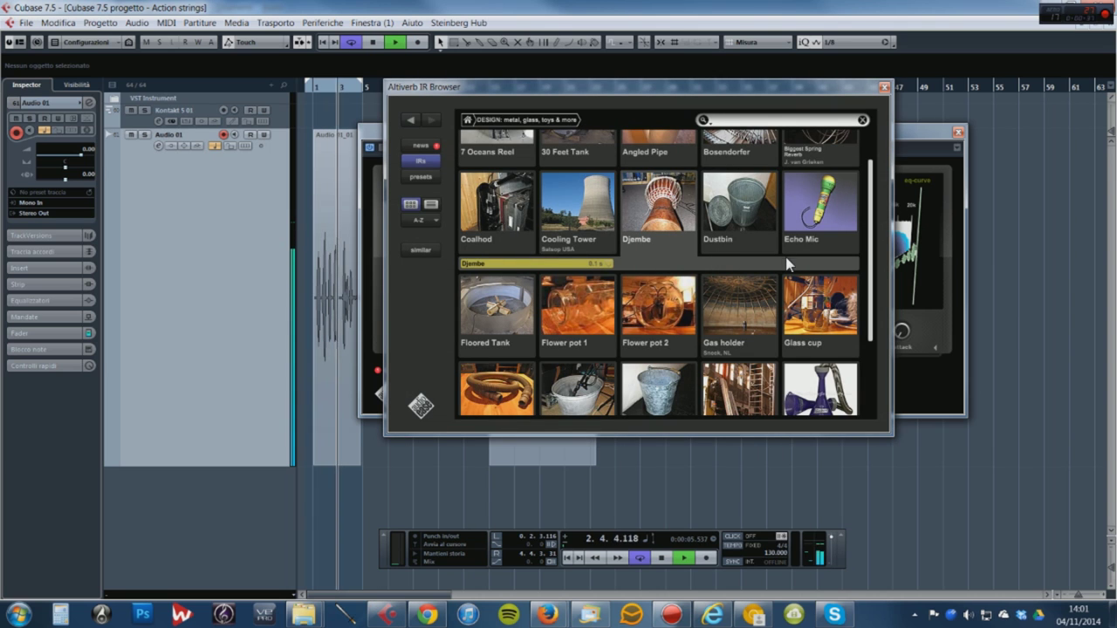
scroll(790, 255, "down", 1)
scroll(788, 253, "down", 1)
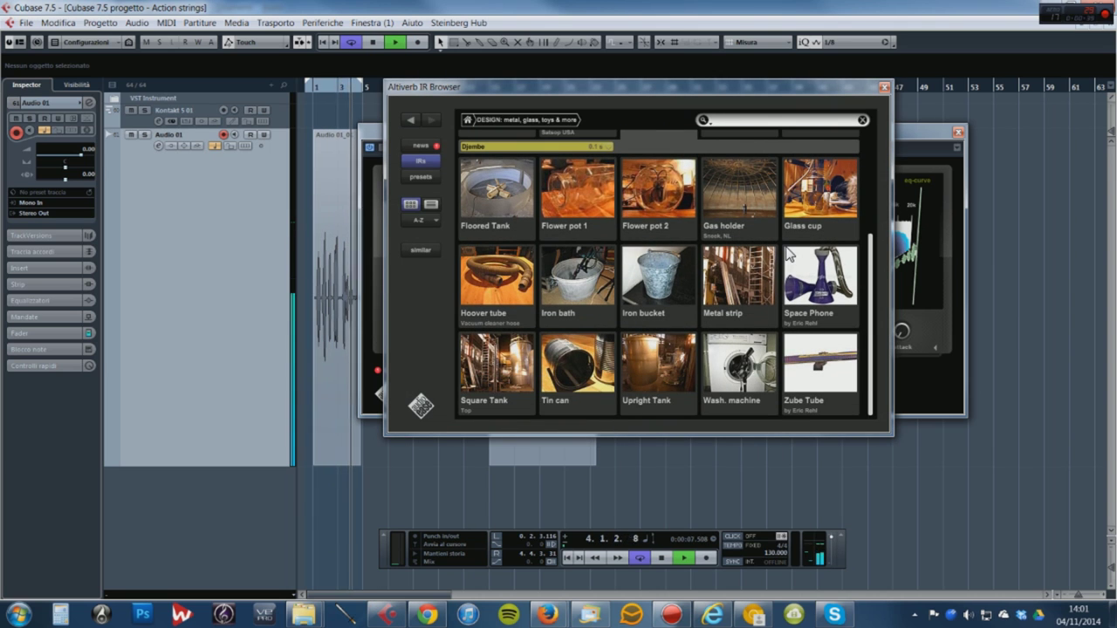
left_click(725, 377)
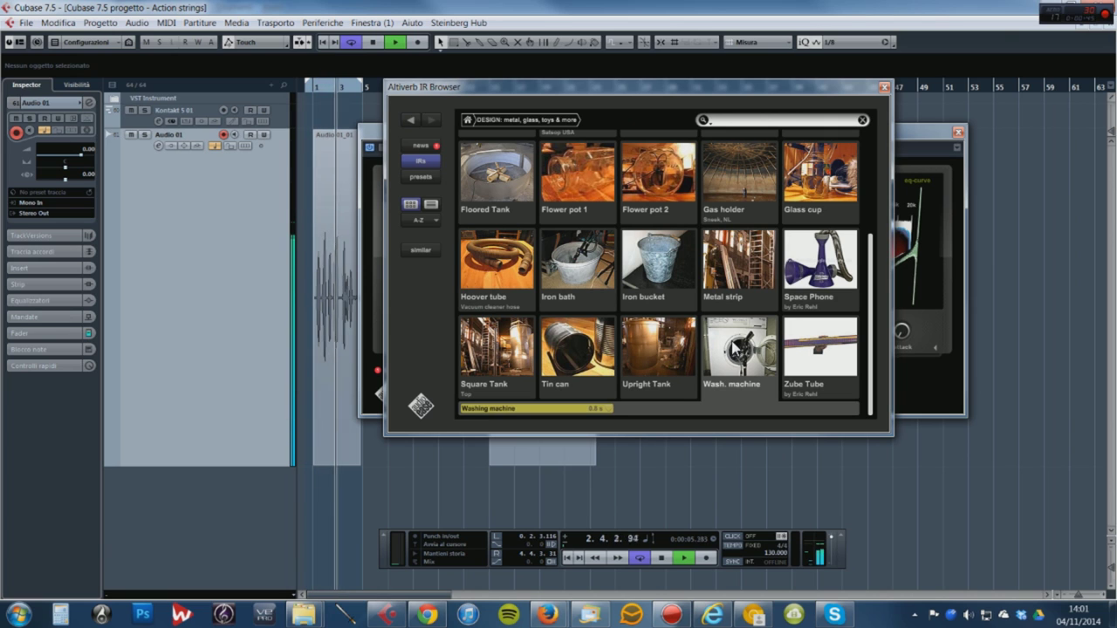
scroll(681, 229, "up", 3)
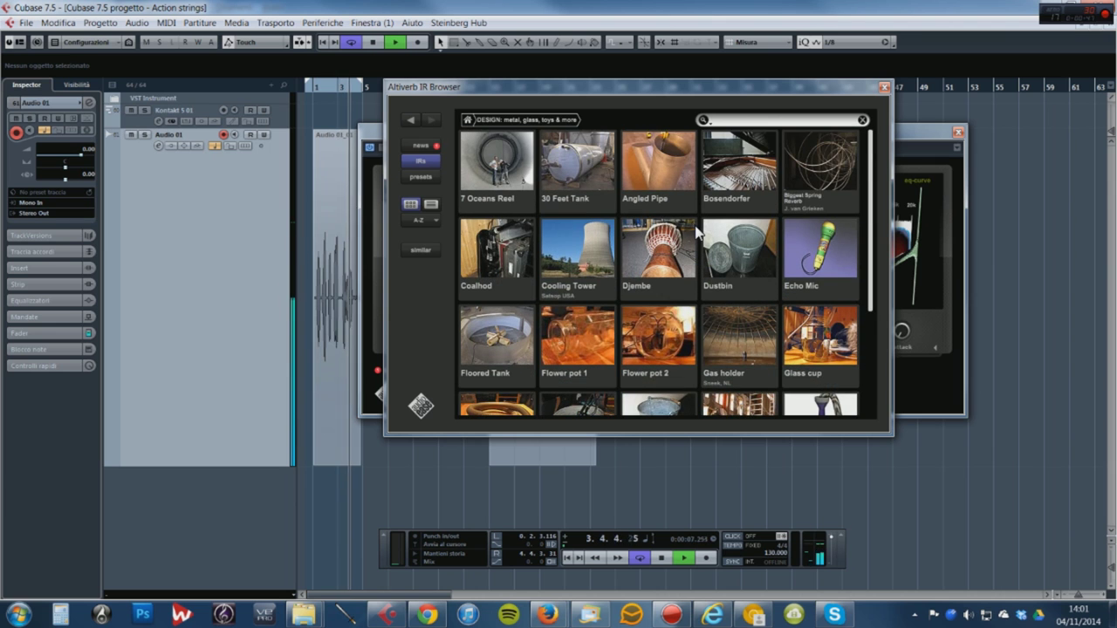
left_click(834, 251)
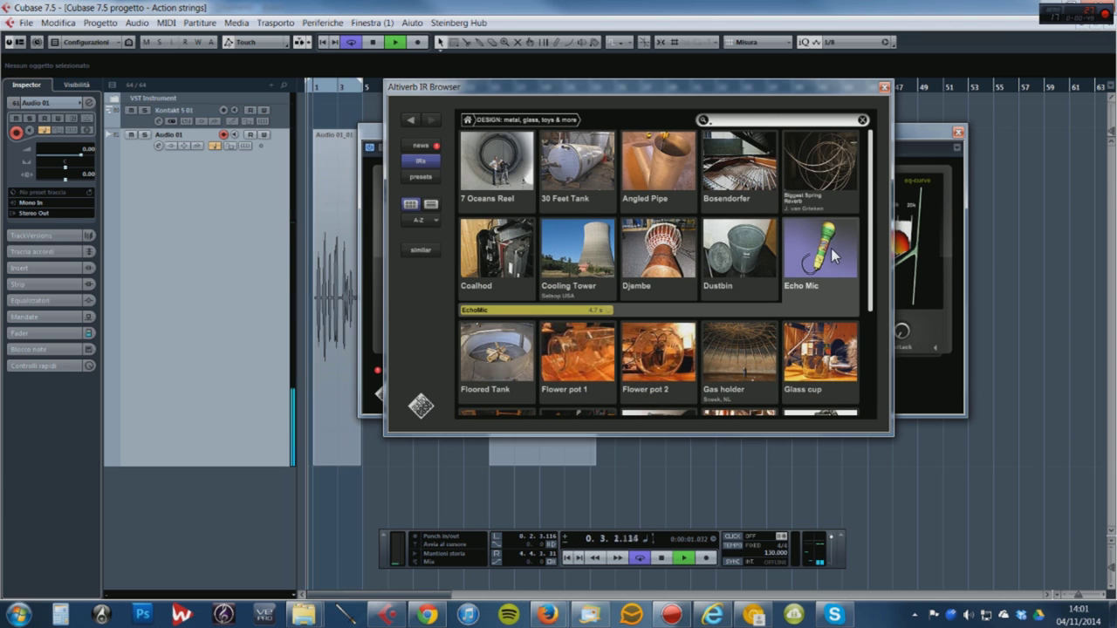
Load the 7 Oceans Reel long reel impulse response and move the IR browser aside to uncover the Altiverb window
left_click_drag(586, 93, 604, 109)
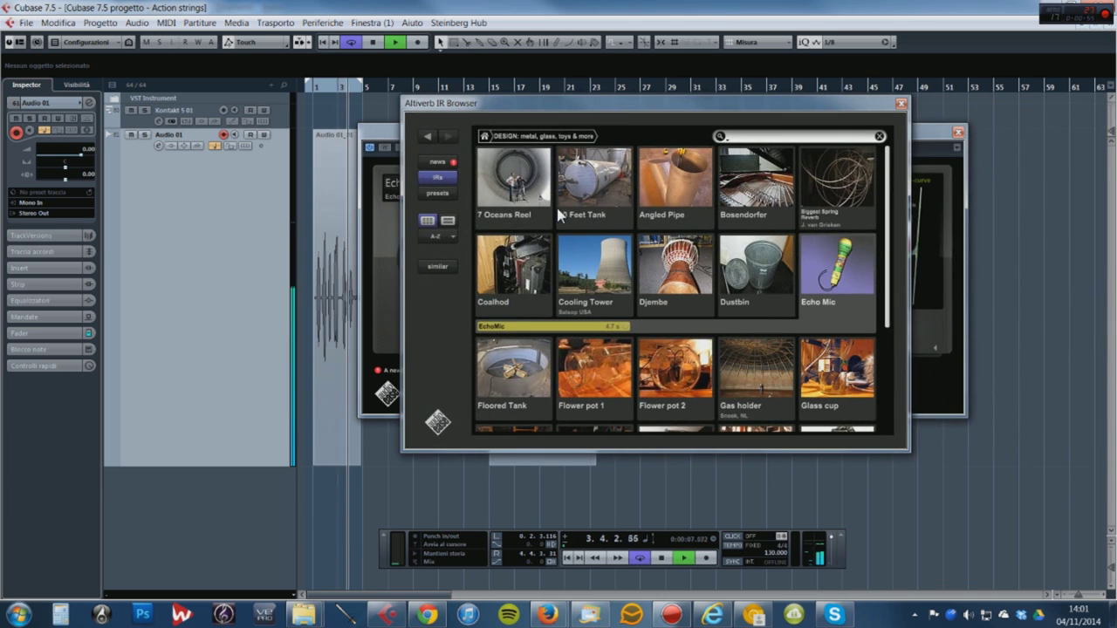
left_click(503, 187)
left_click_drag(558, 111, 1061, 209)
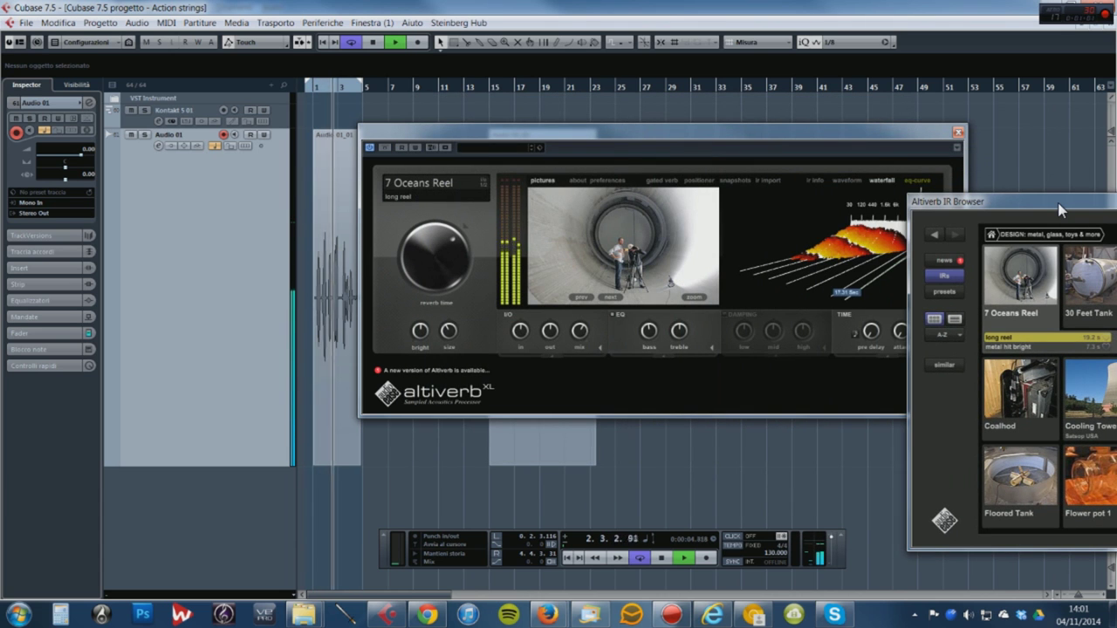
Bring the IR browser back, load the front position of Biggest Spring Reverb and move the browser off the Altiverb window
left_click_drag(1060, 210, 563, 159)
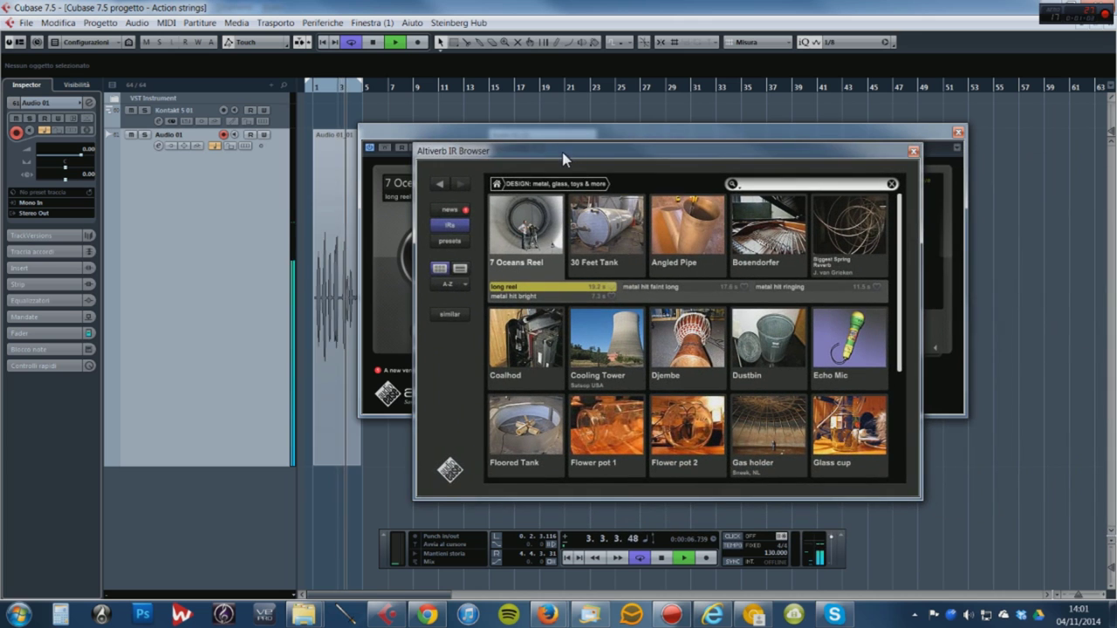
left_click(856, 234)
left_click_drag(703, 154, 1116, 227)
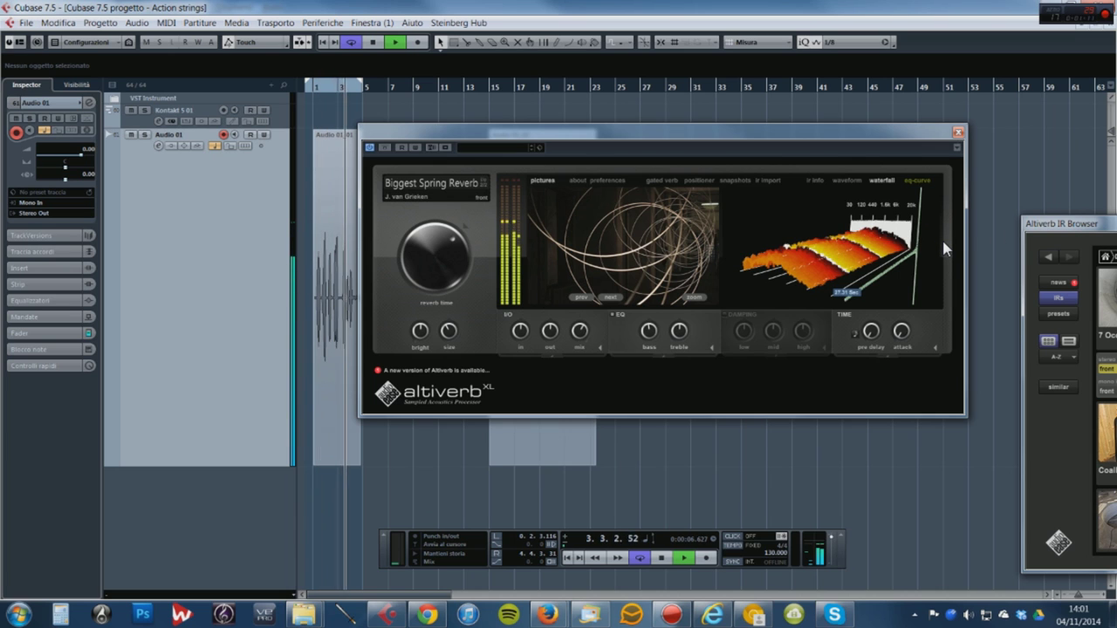
Bring the IR browser back over the Altiverb window and open the plate, spring digital gear category from its home page
left_click_drag(1074, 223, 429, 159)
left_click(454, 185)
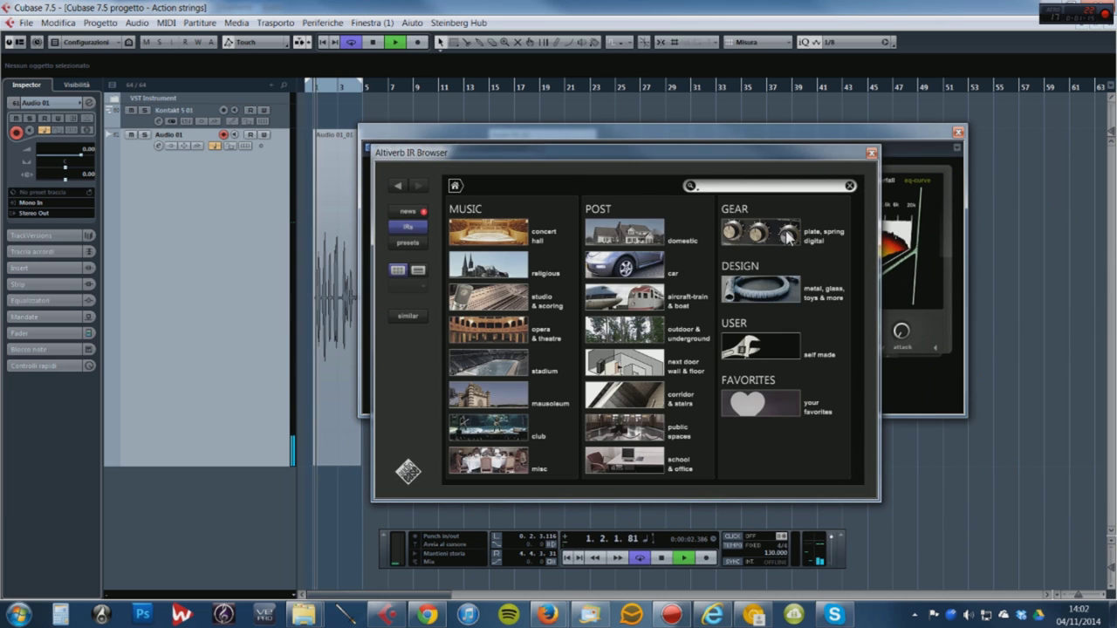
left_click(789, 237)
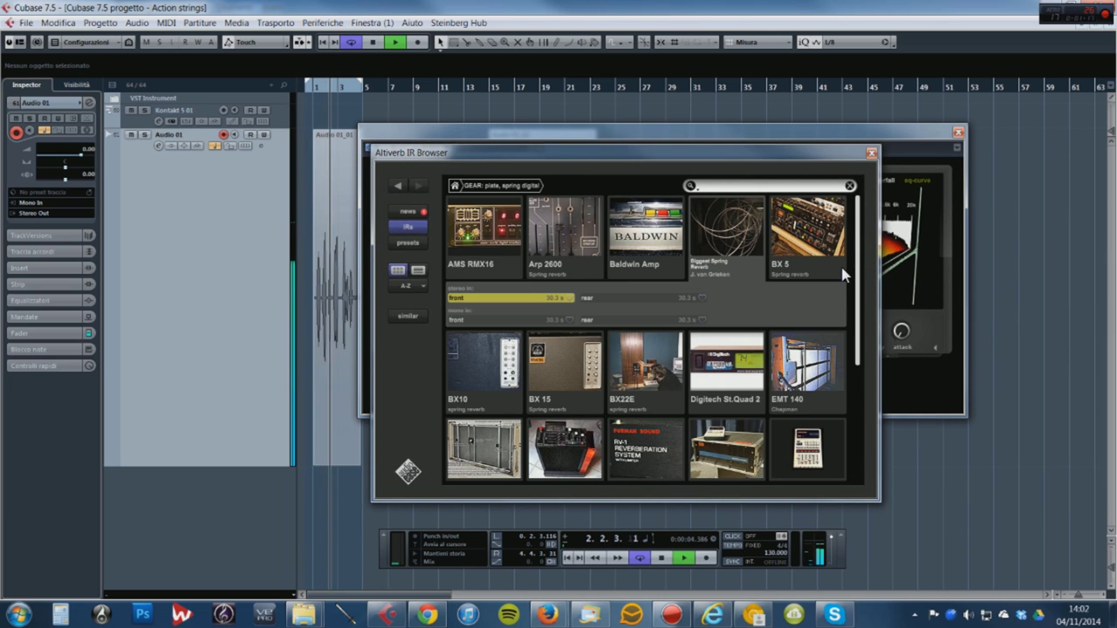
Audition the Digitech St.Quad 2 impulse responses 001 - Nice Hall, 042 - Ping Pong Delay and 027 - Old Time Tremeloolo over the loop
scroll(834, 273, "down", 1)
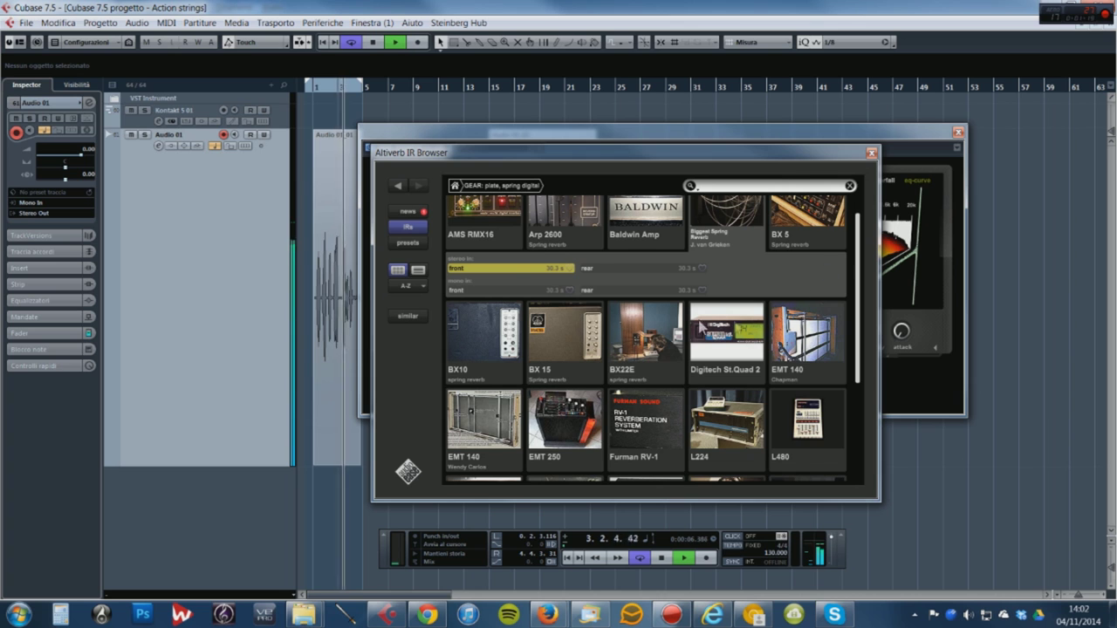
scroll(766, 327, "down", 5)
scroll(720, 279, "up", 3)
left_click(721, 288)
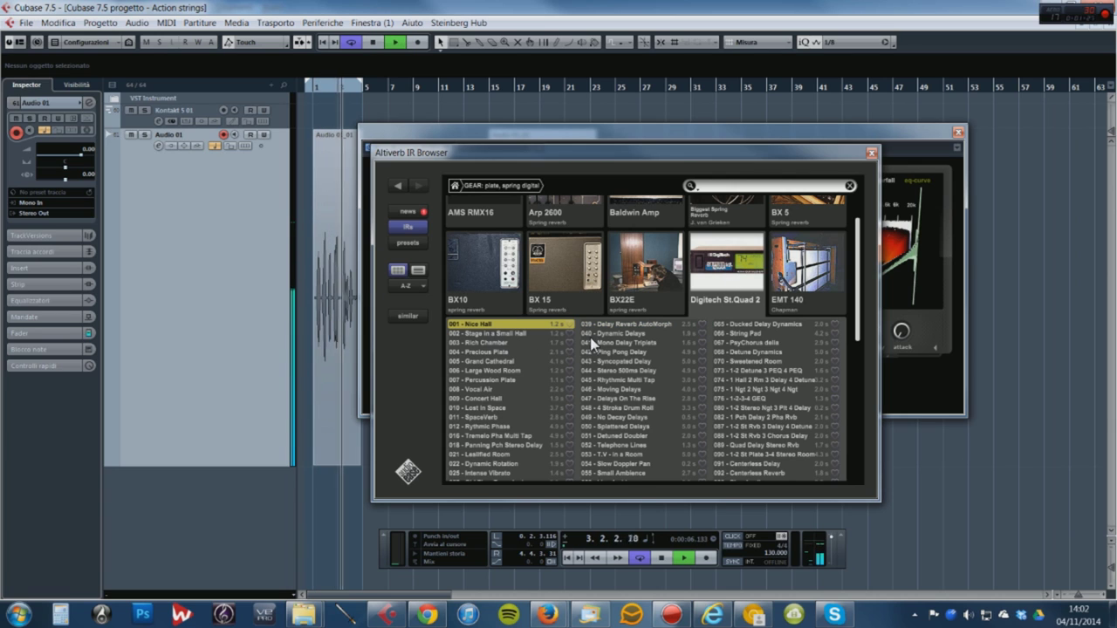
left_click(612, 352)
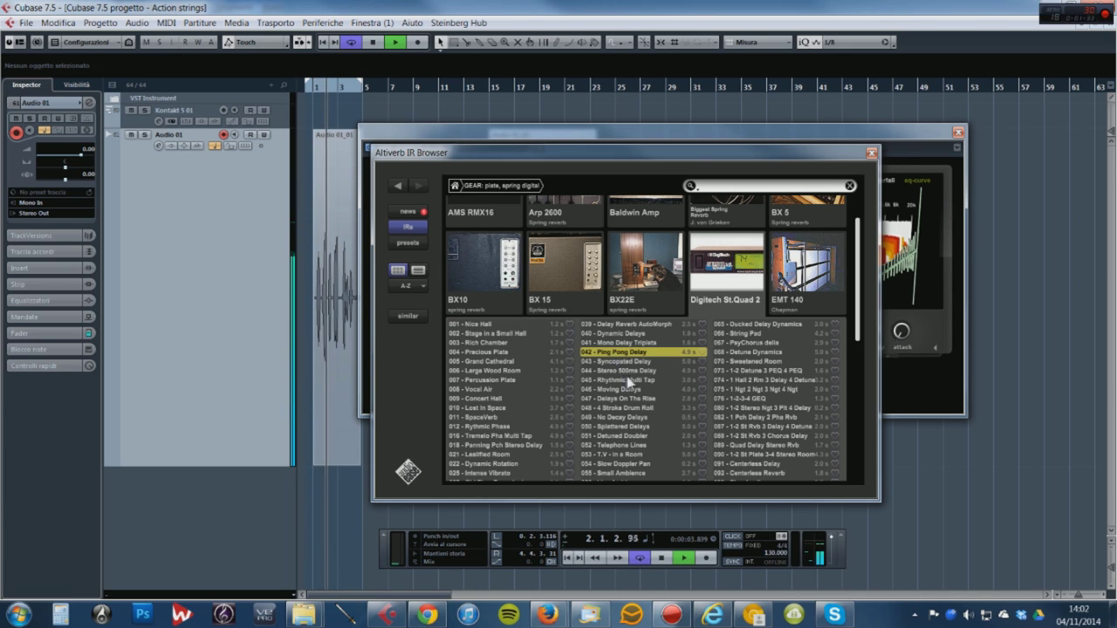
scroll(656, 382, "down", 1)
scroll(656, 382, "down", 2)
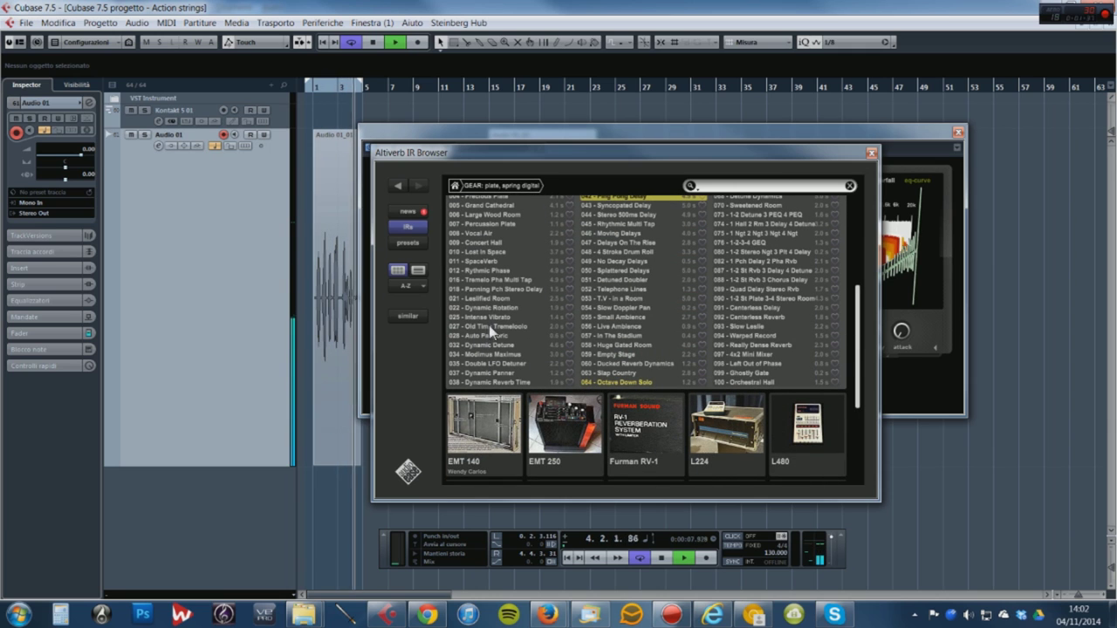
left_click(492, 329)
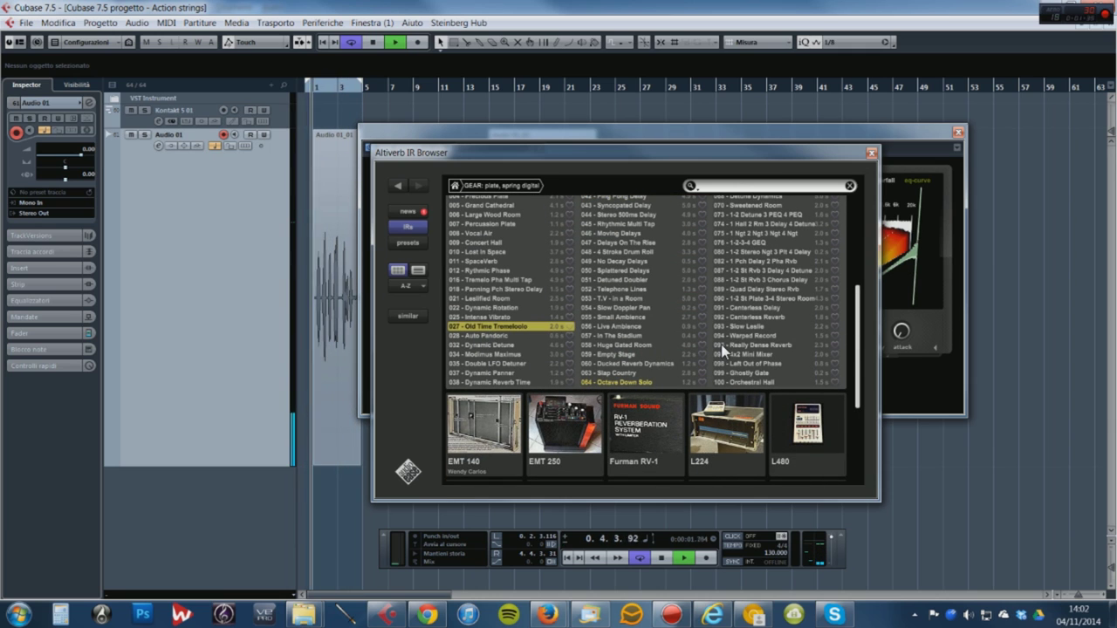
Audition presets 12, 24 and 70 of the Sony SDR 1000, then move the IR browser aside to uncover the Altiverb window
left_click_drag(538, 158, 518, 96)
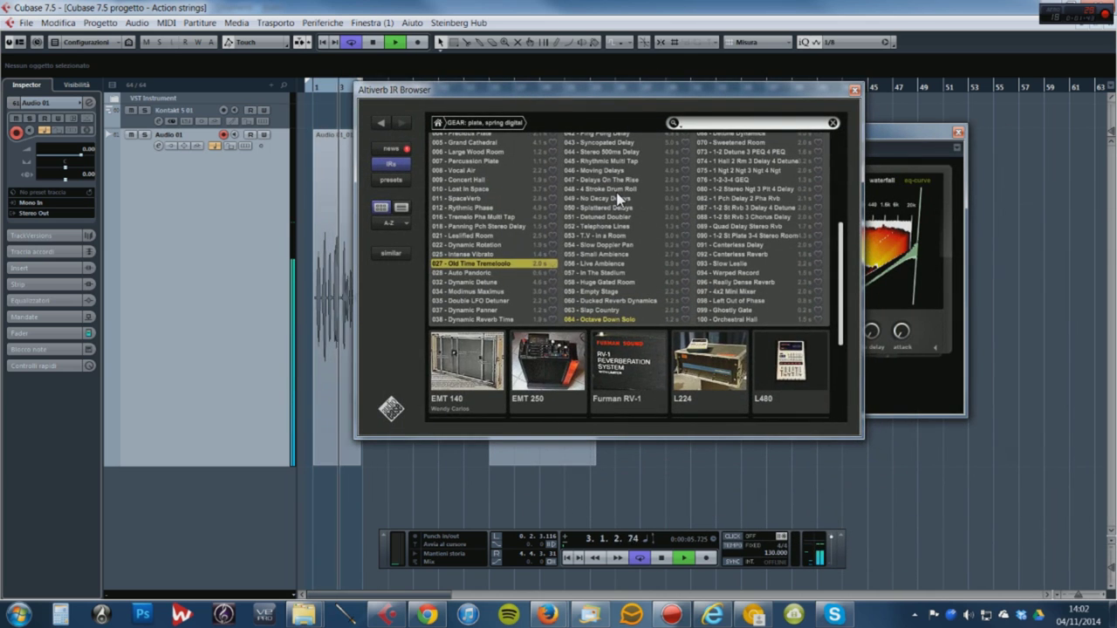
scroll(617, 199, "down", 5)
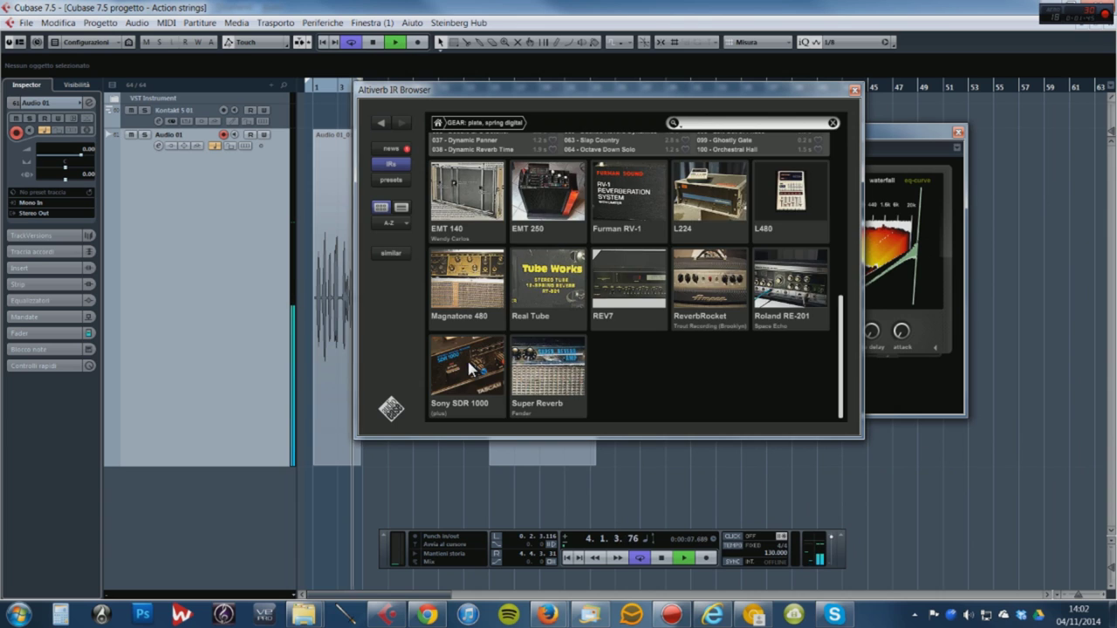
left_click(469, 363)
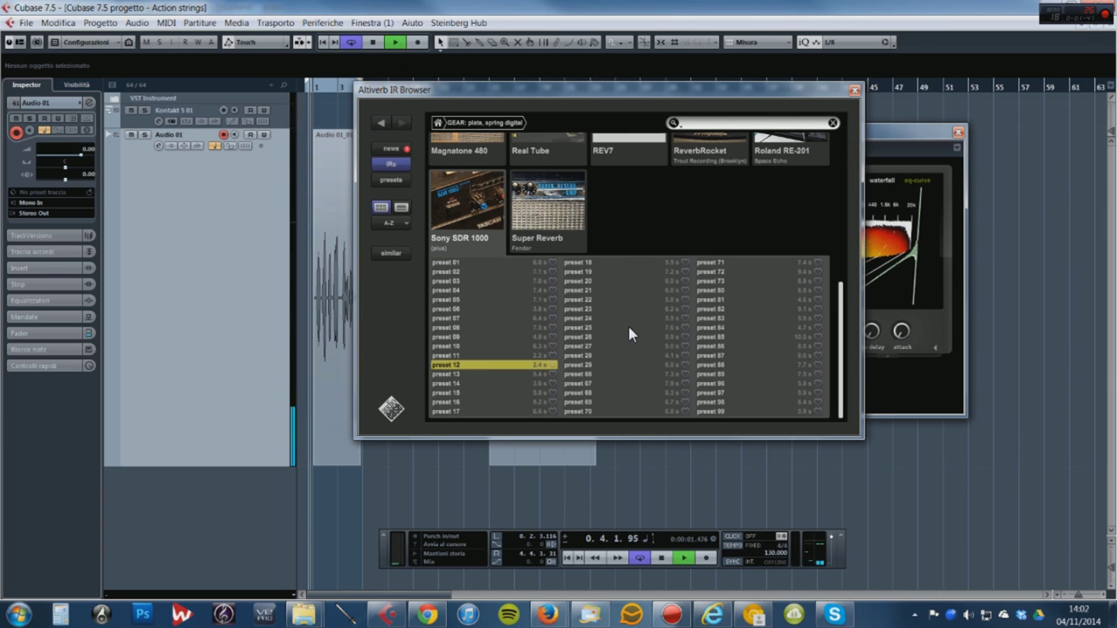
left_click(581, 319)
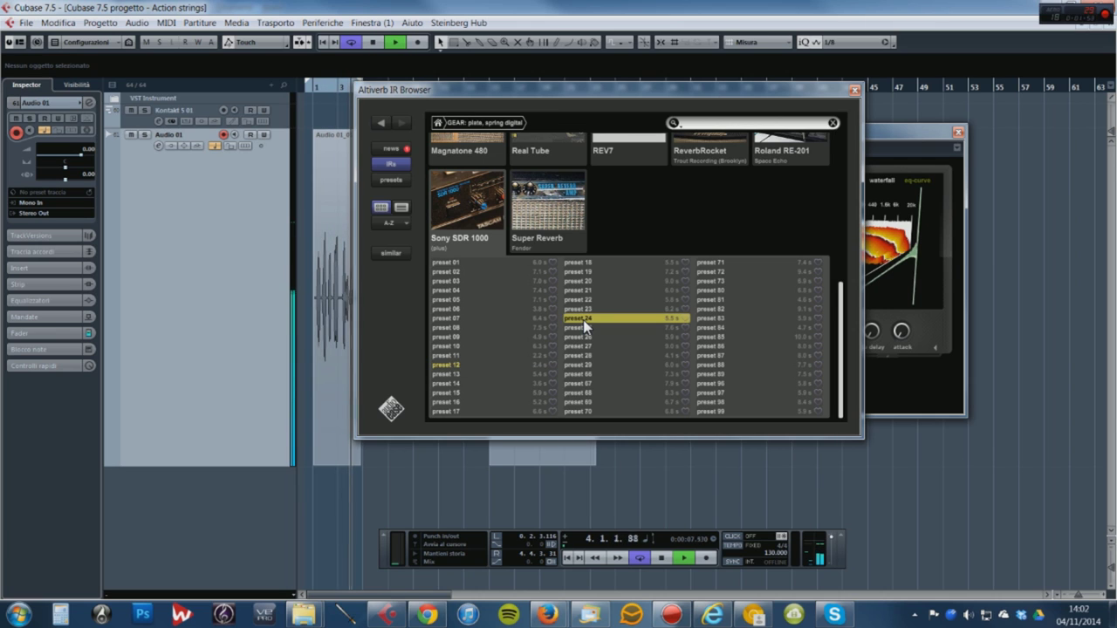
left_click(579, 411)
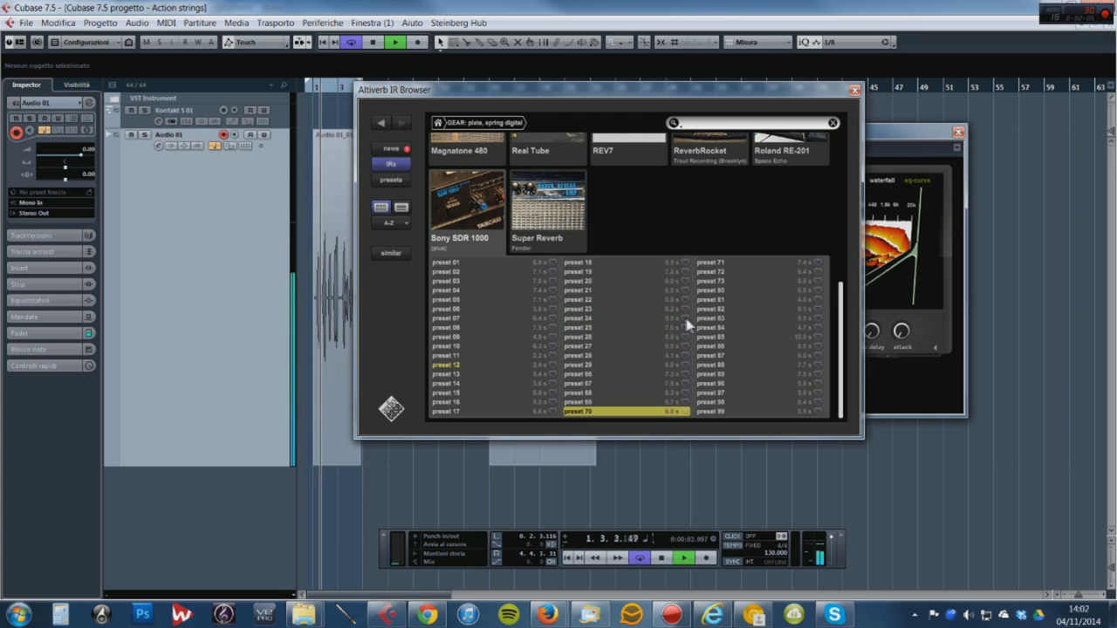
scroll(686, 318, "up", 3)
scroll(699, 318, "down", 3)
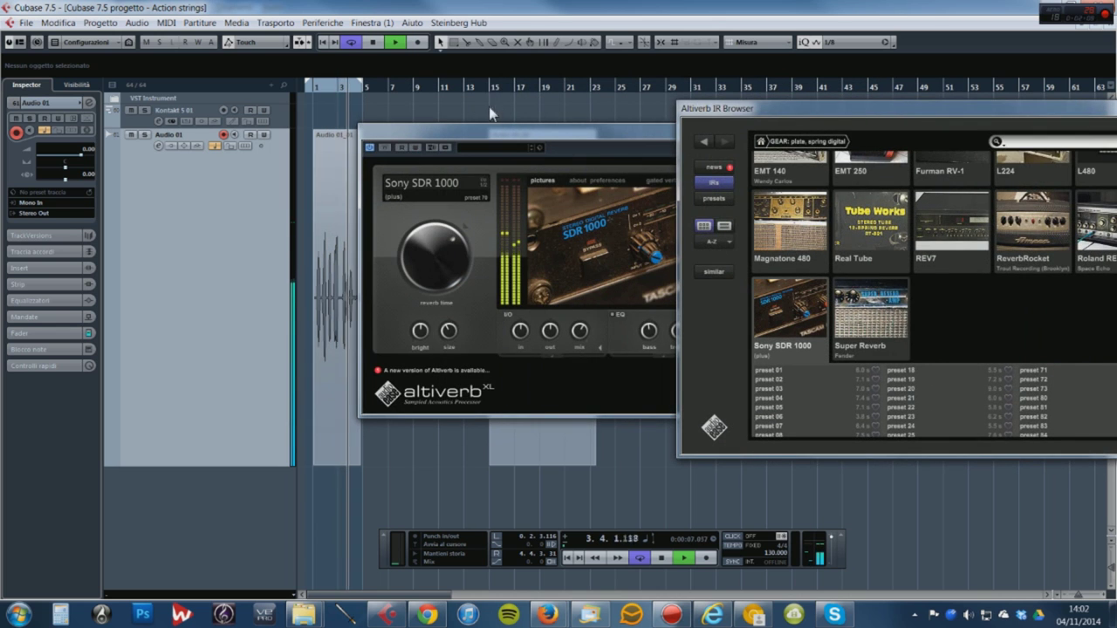
Move playback to the second audio clip, shift the Altiverb window off it and set the loop from about bar 15 to bar 21
left_click(509, 85)
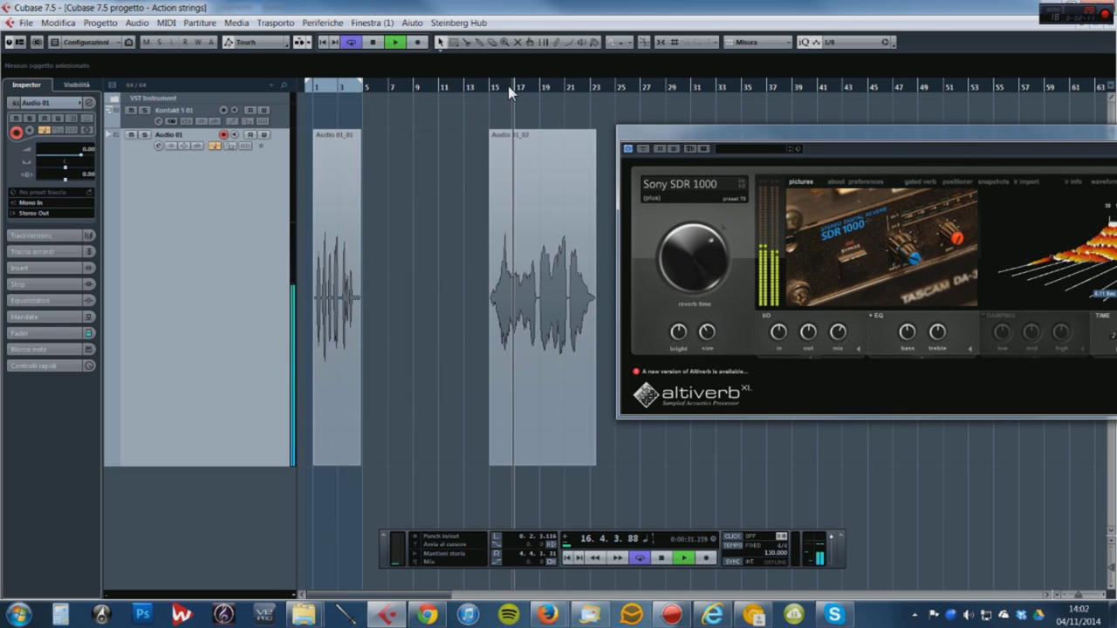
left_click_drag(851, 136, 360, 94)
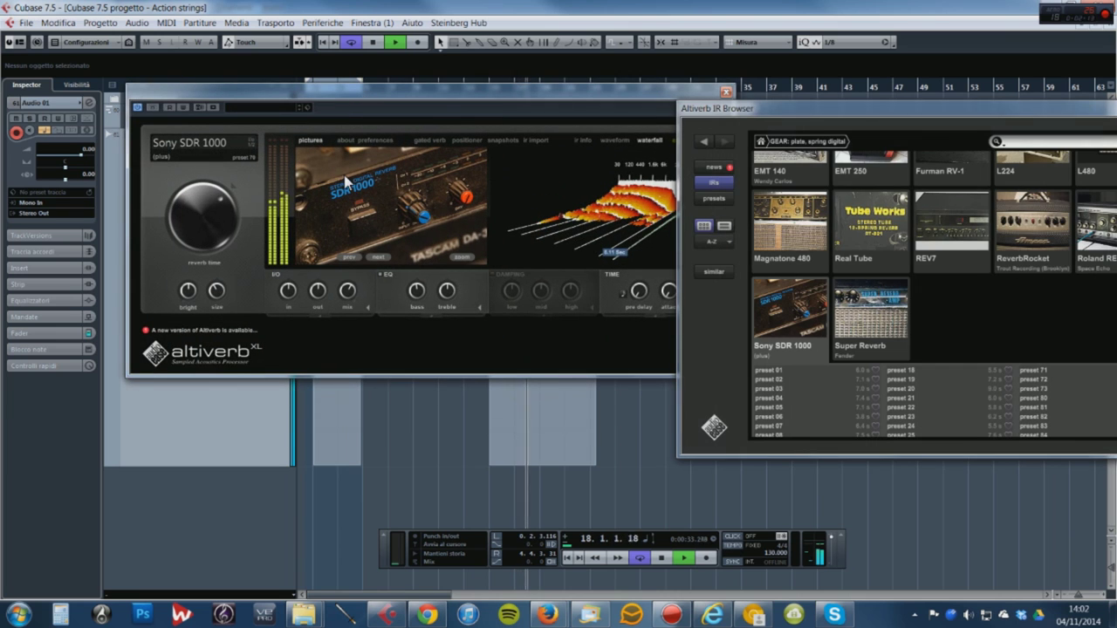
left_click_drag(534, 92, 637, 195)
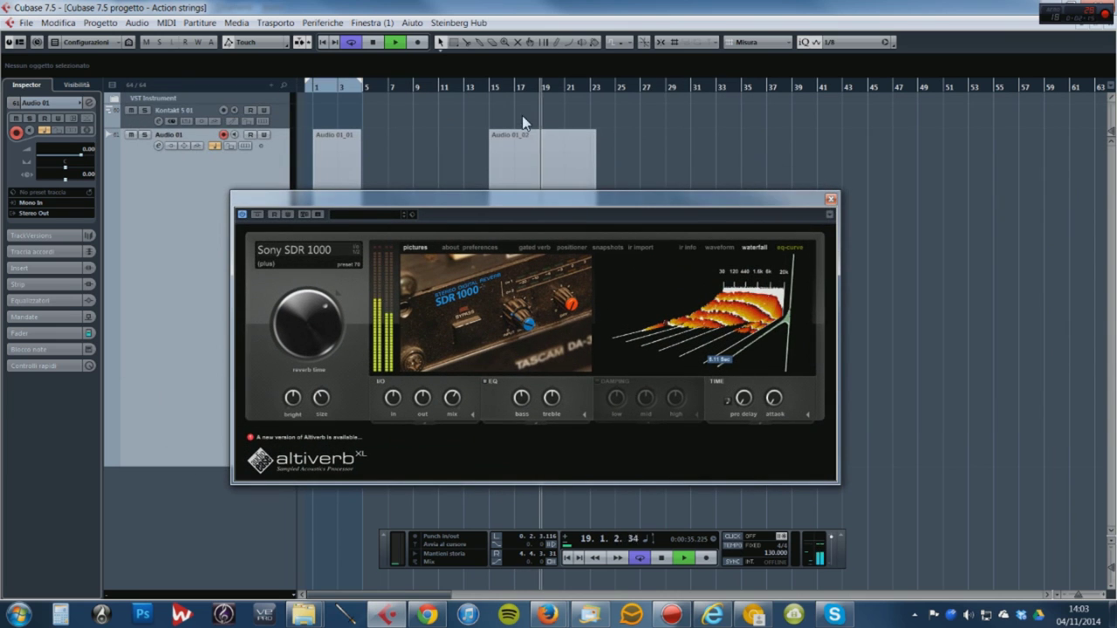
left_click(498, 82, "ctrl")
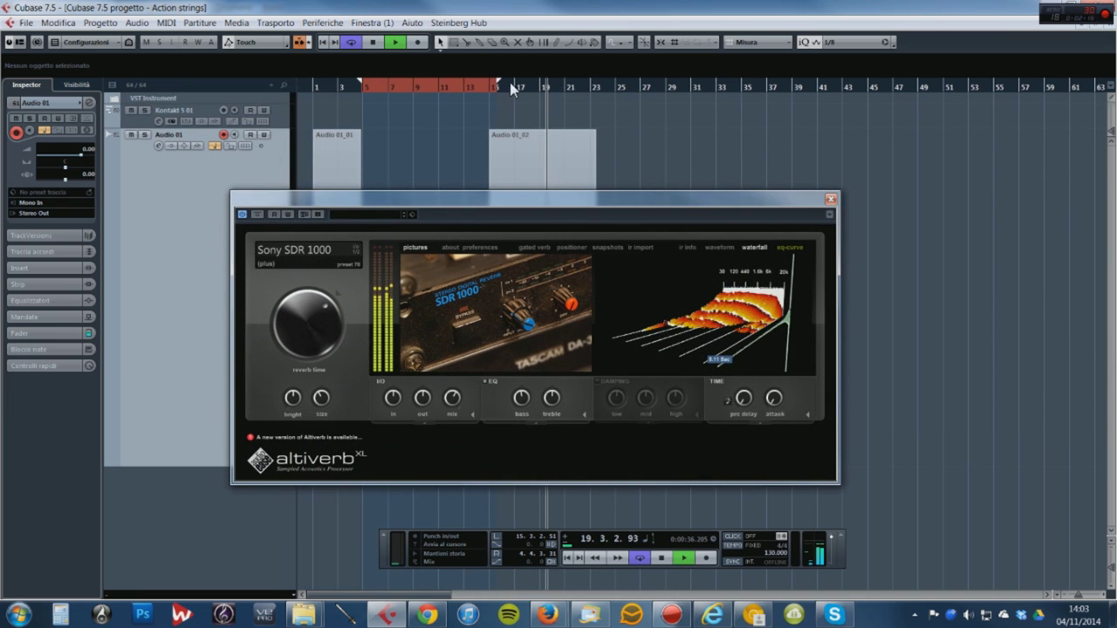
left_click(576, 83, "alt")
Bring the IR browser back and audition the Roland RE-201 impulse responses 00-Spring-Reverb and 05-Hi-RATE-Long
left_click_drag(601, 224, 775, 61)
left_click(704, 129)
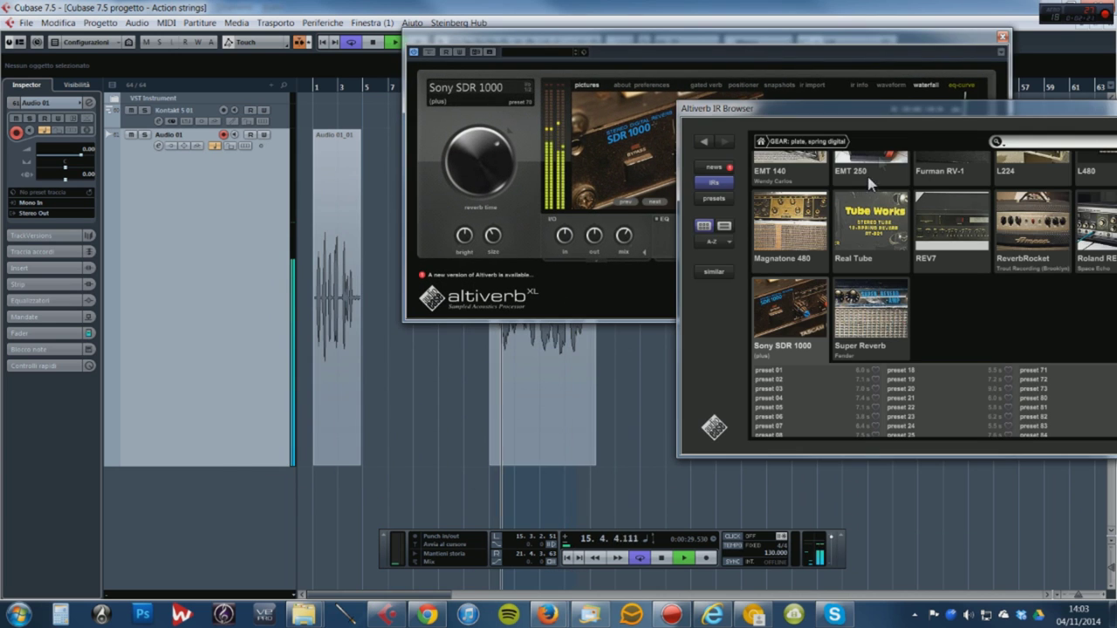
left_click_drag(921, 107, 567, 104)
left_click(762, 213)
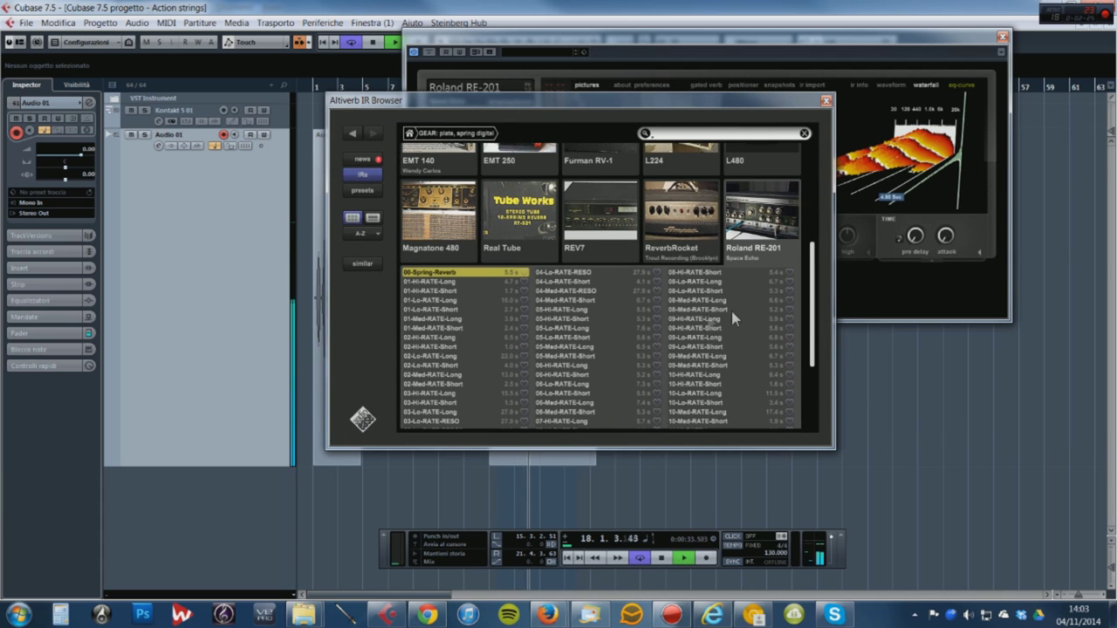
left_click(564, 311)
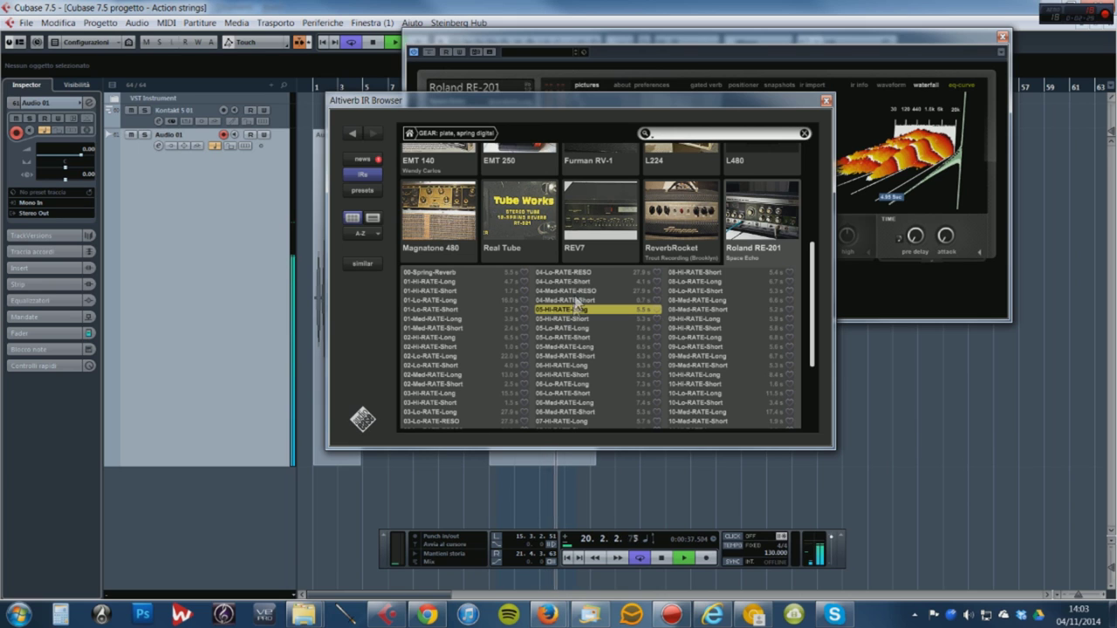
scroll(579, 295, "up", 1)
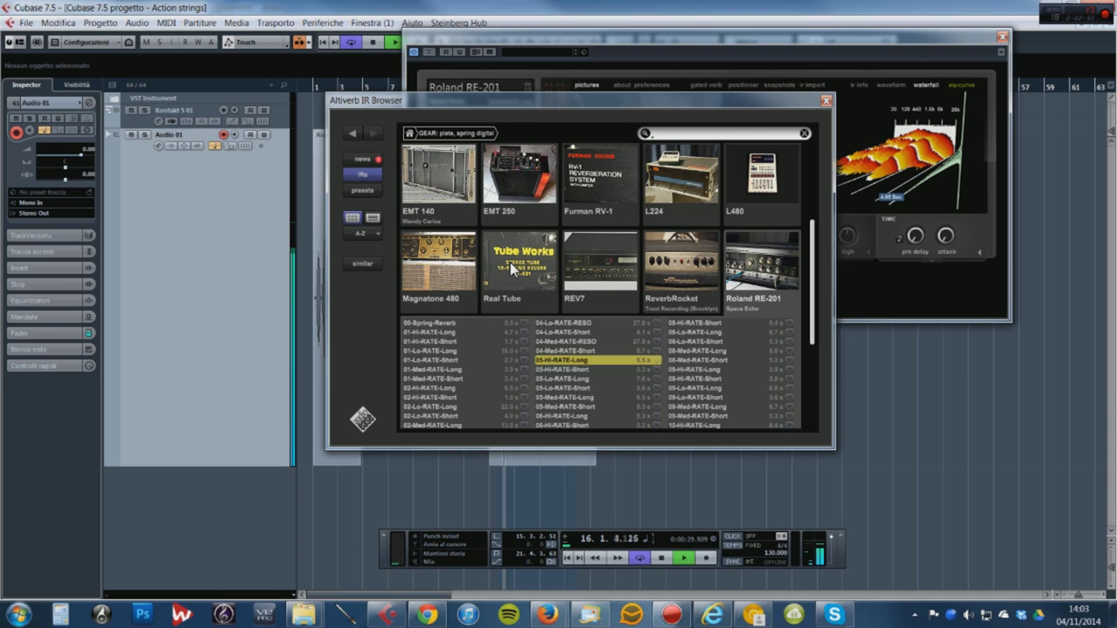
Uncover the second audio clip and adjust the loop to run from 15.1.1.68 to 23.4.2.62
left_click_drag(445, 41, 724, 89)
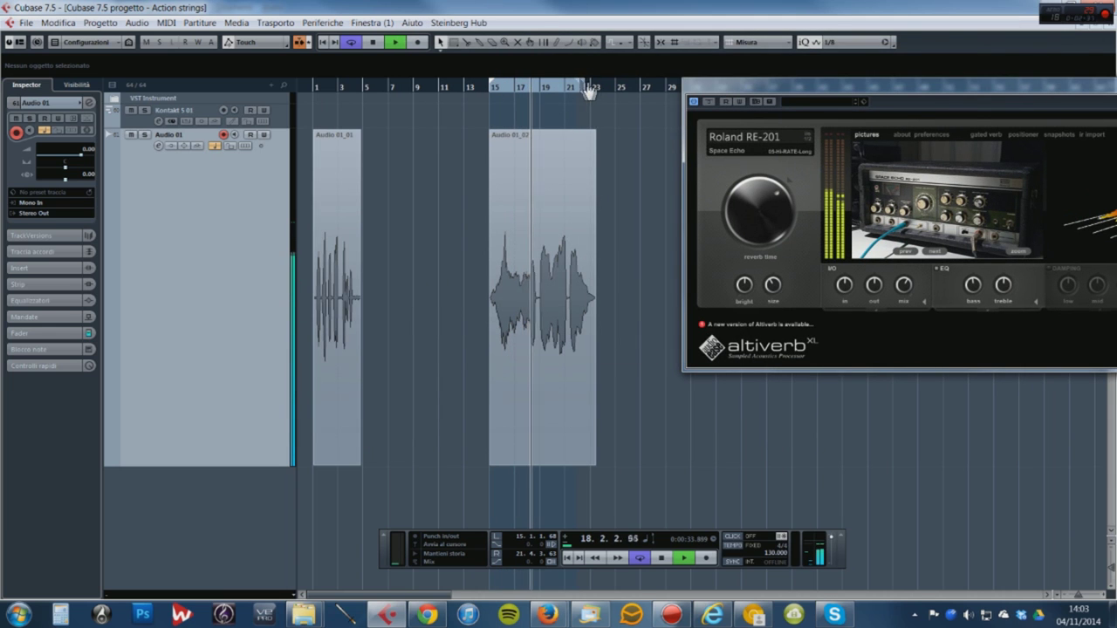
left_click_drag(779, 88, 552, 74)
Reopen the IR browser and audition the Real Tube bright and Magnatone 480 normal impulse responses over the loop
left_click(698, 181)
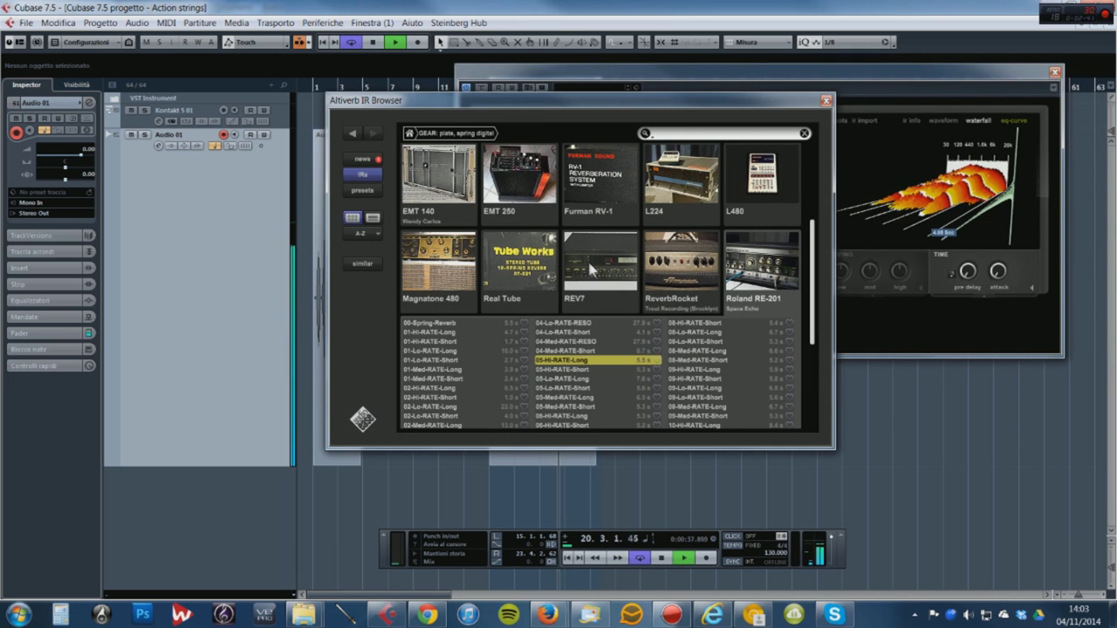
left_click(492, 260)
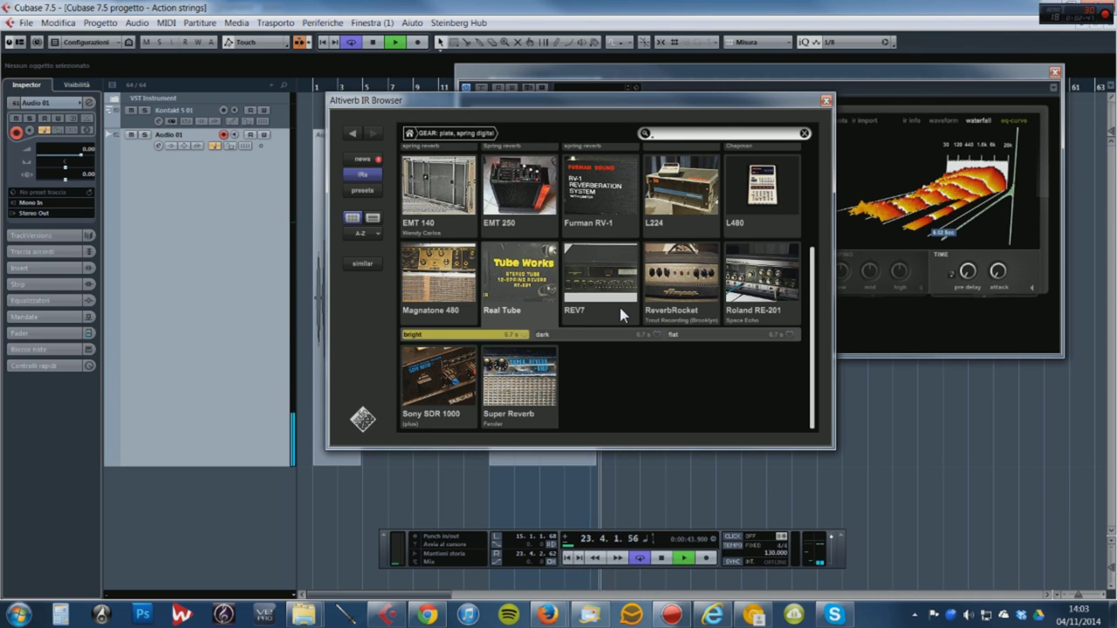
scroll(619, 304, "up", 2)
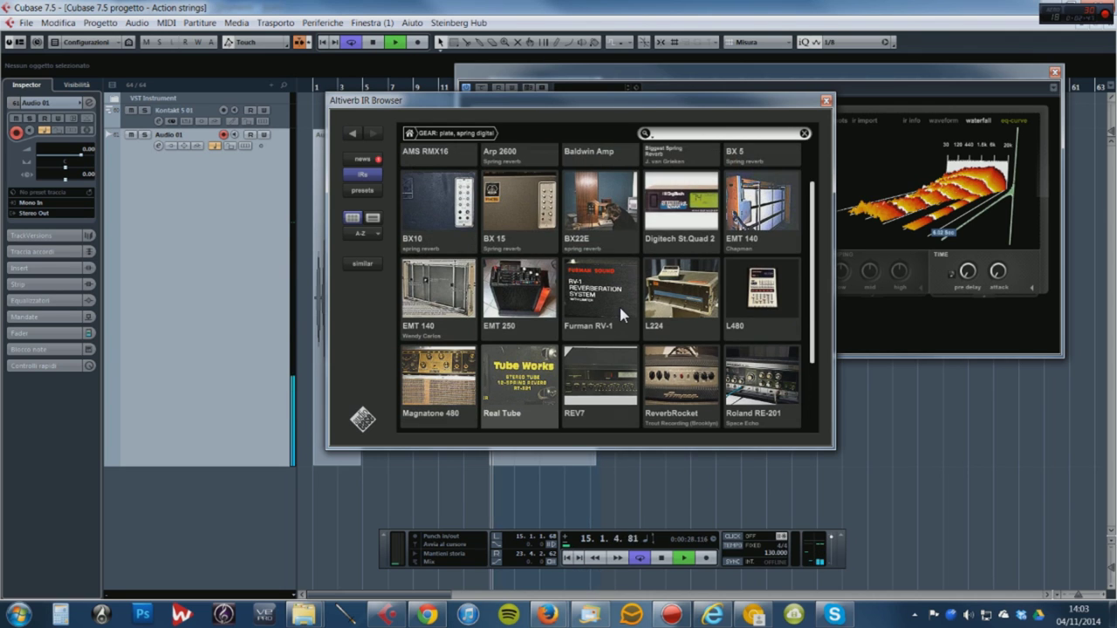
left_click(438, 358)
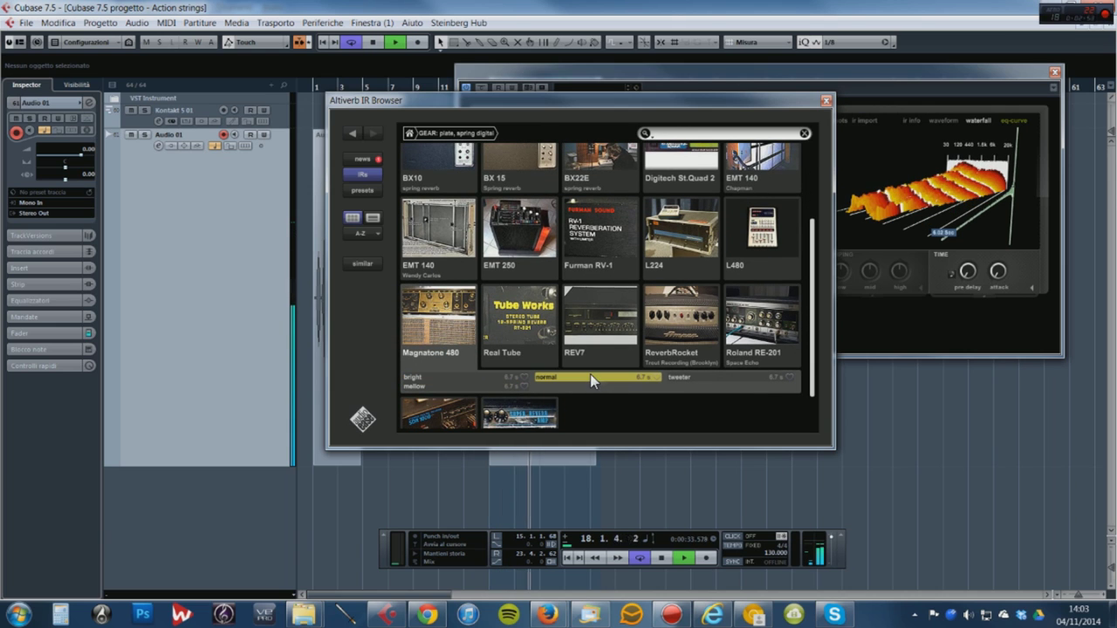
Audition the bass and treble impulse responses of the Baldwin Amp over the loop
scroll(721, 332, "up", 1)
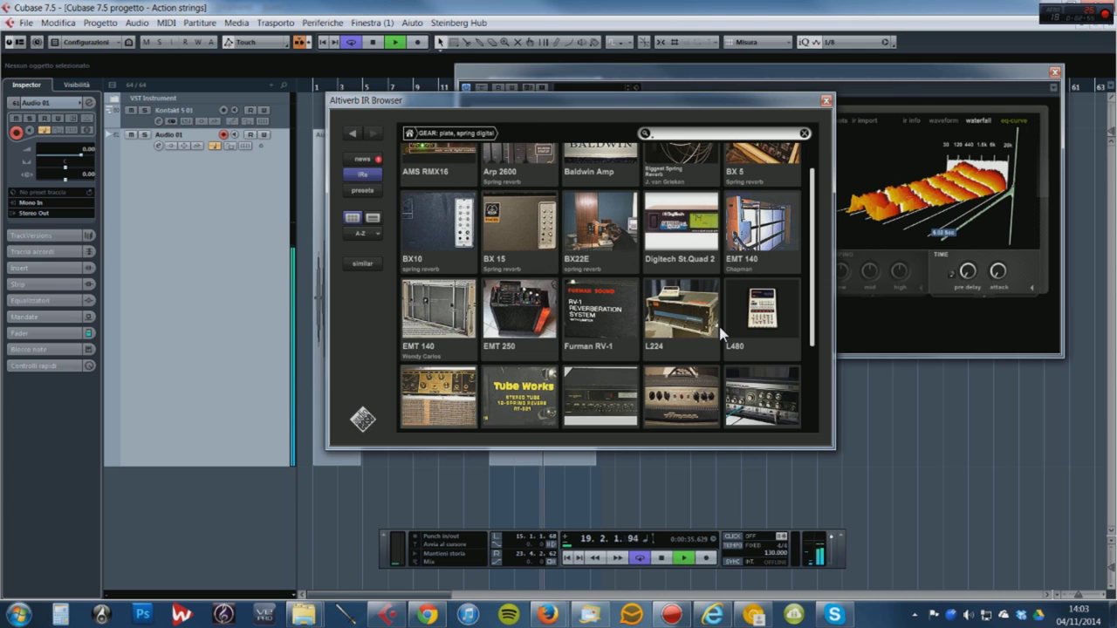
scroll(721, 332, "up", 1)
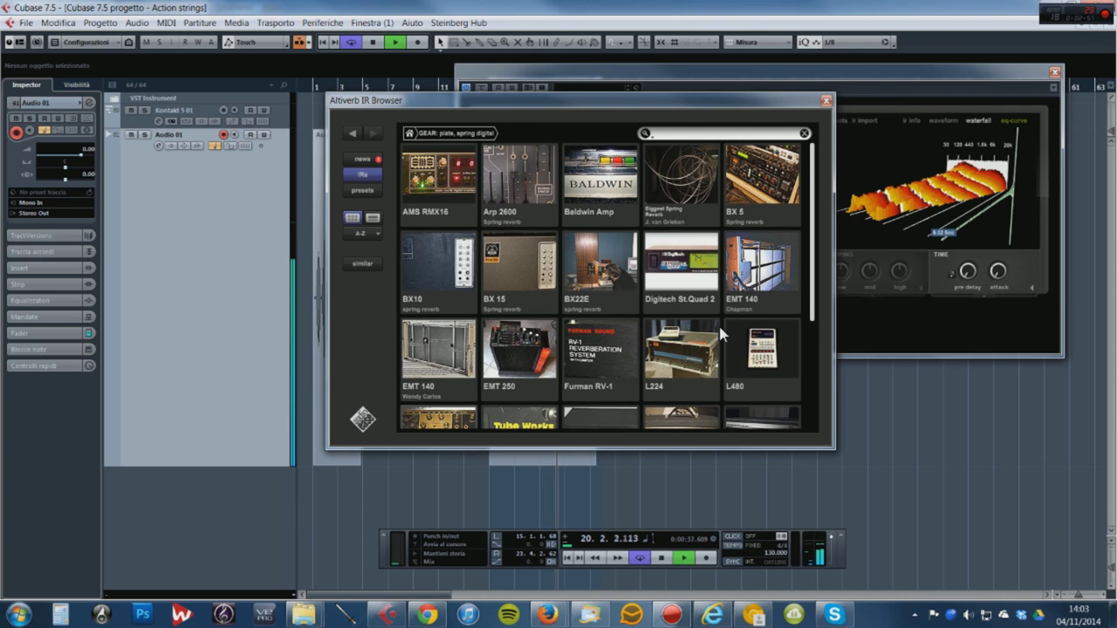
left_click(587, 194)
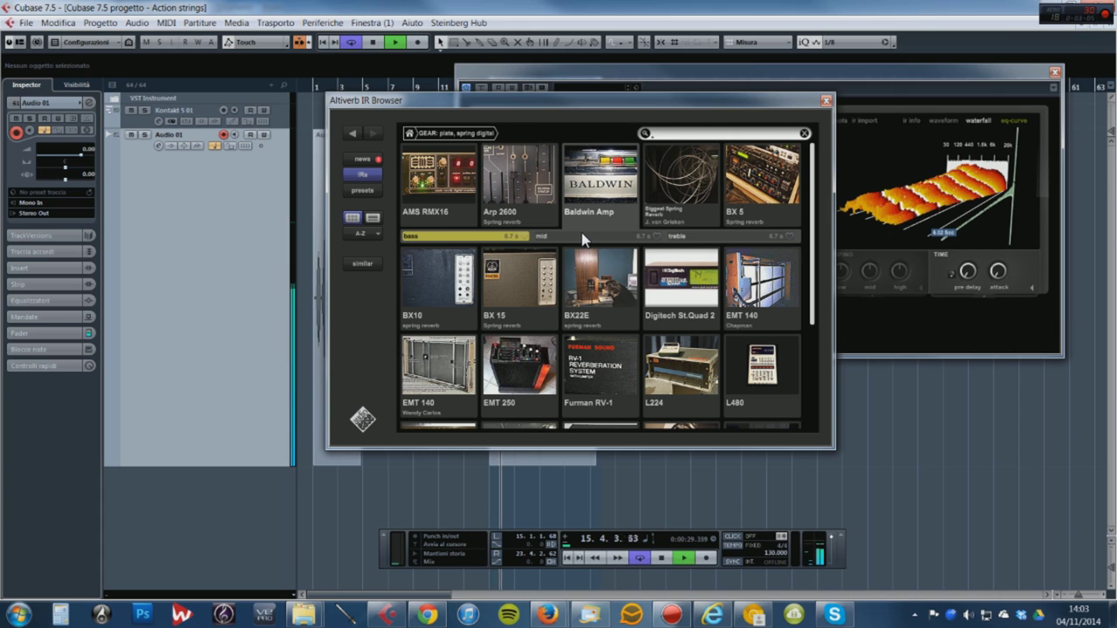
left_click(701, 237)
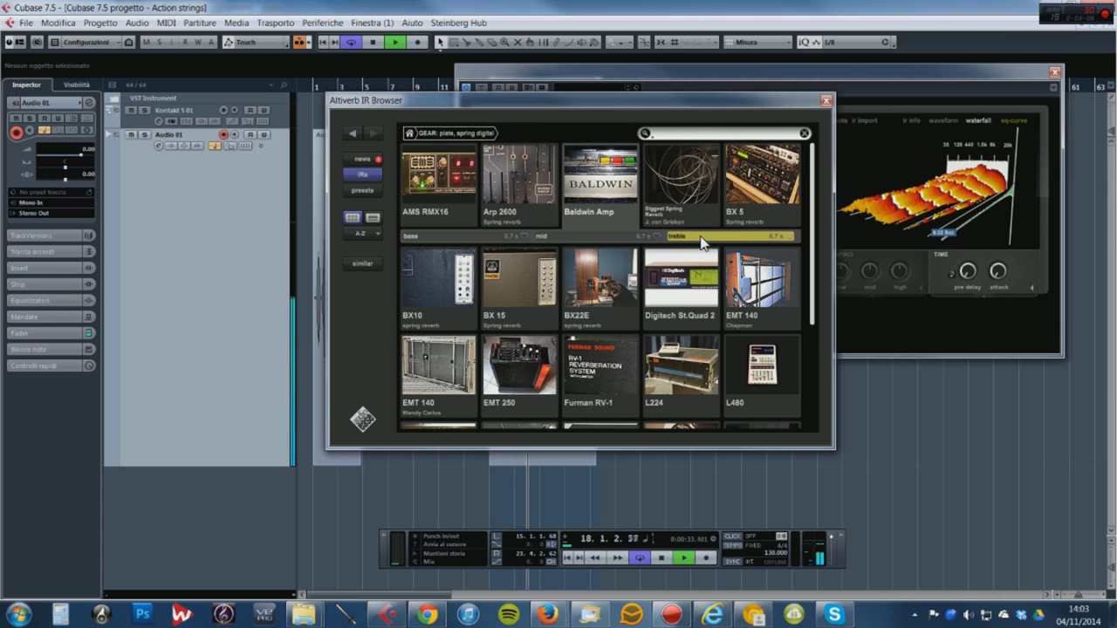
Load the L480, uncover the Altiverb window and audition its auto park, large church and jazz hall impulse responses
scroll(703, 243, "down", 2)
left_click(756, 281)
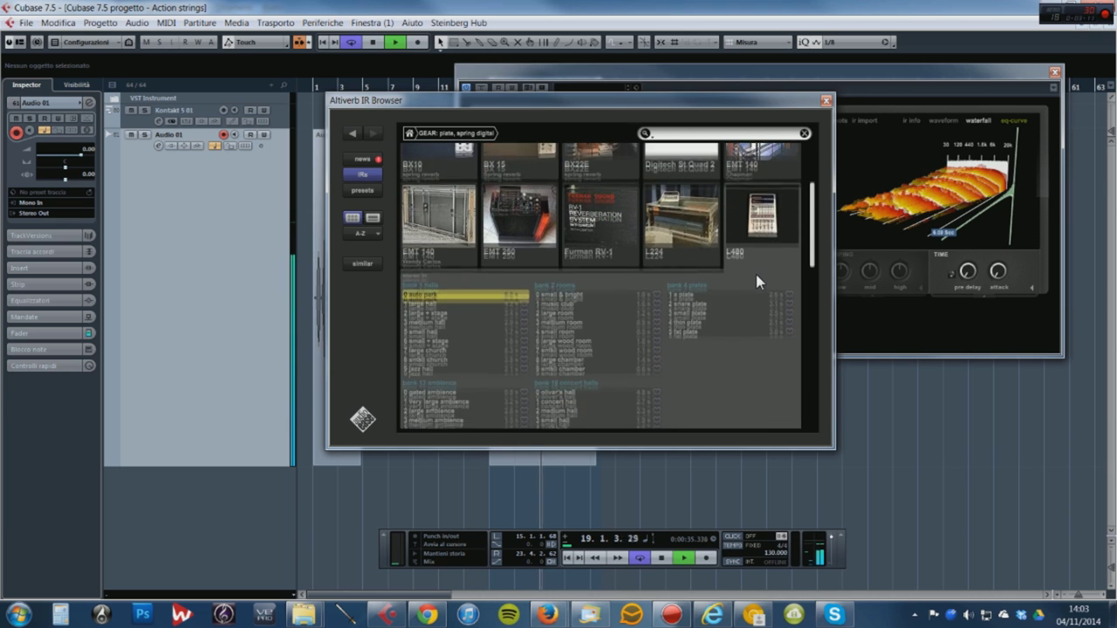
left_click_drag(445, 103, 919, 134)
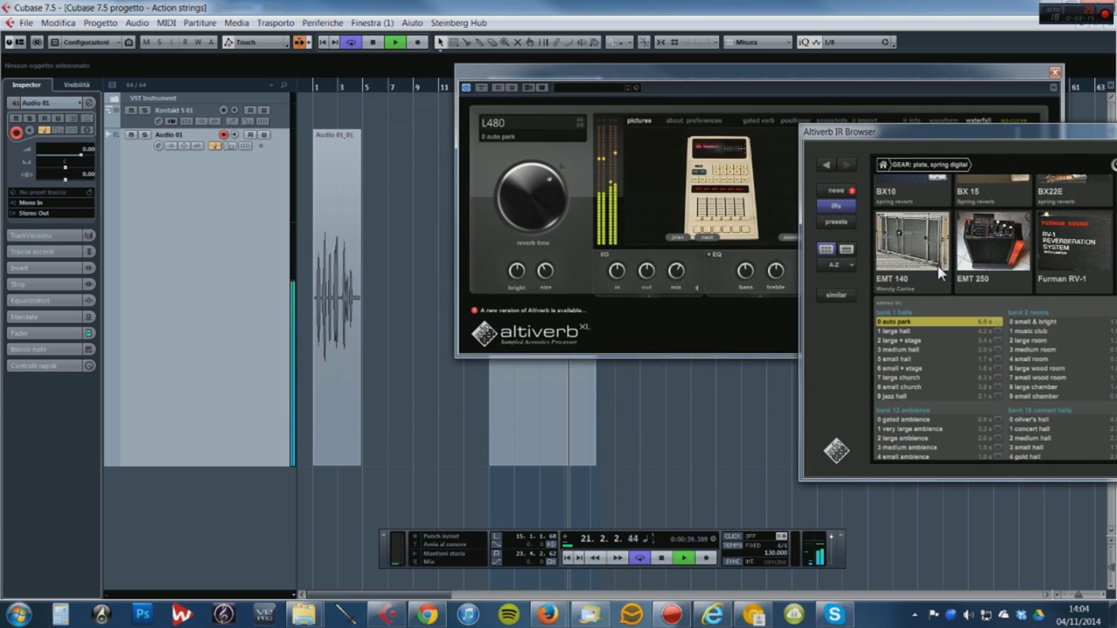
left_click(910, 379)
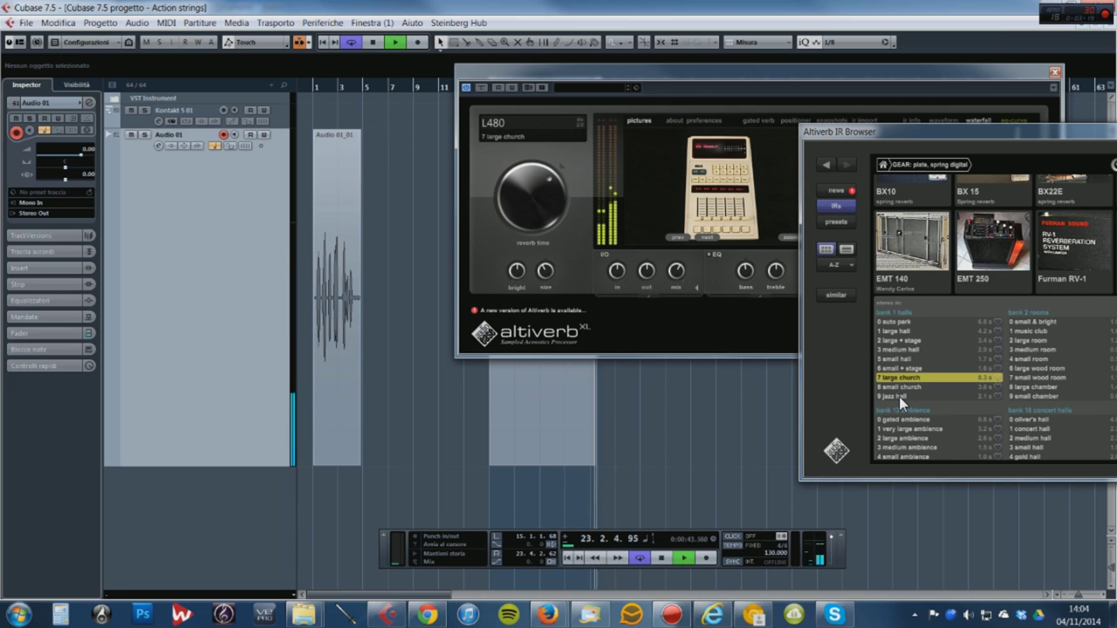
left_click(899, 396)
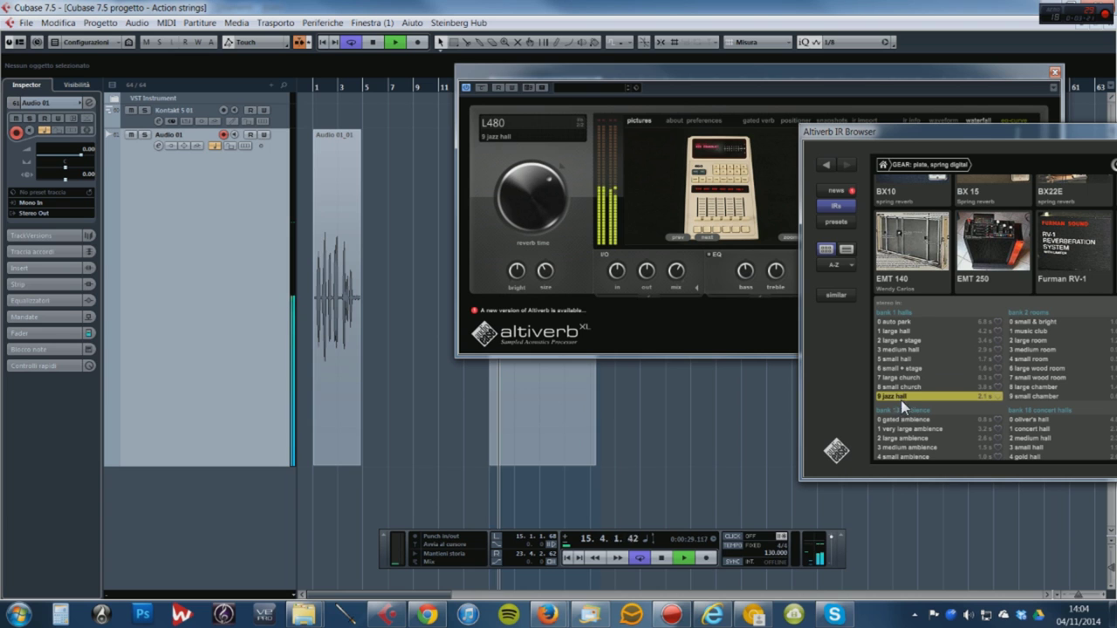
Reposition the IR browser so it is fully visible, look through the remaining reverb gear and stop playback
left_click_drag(901, 133, 446, 60)
scroll(702, 275, "down", 5)
scroll(702, 267, "down", 5)
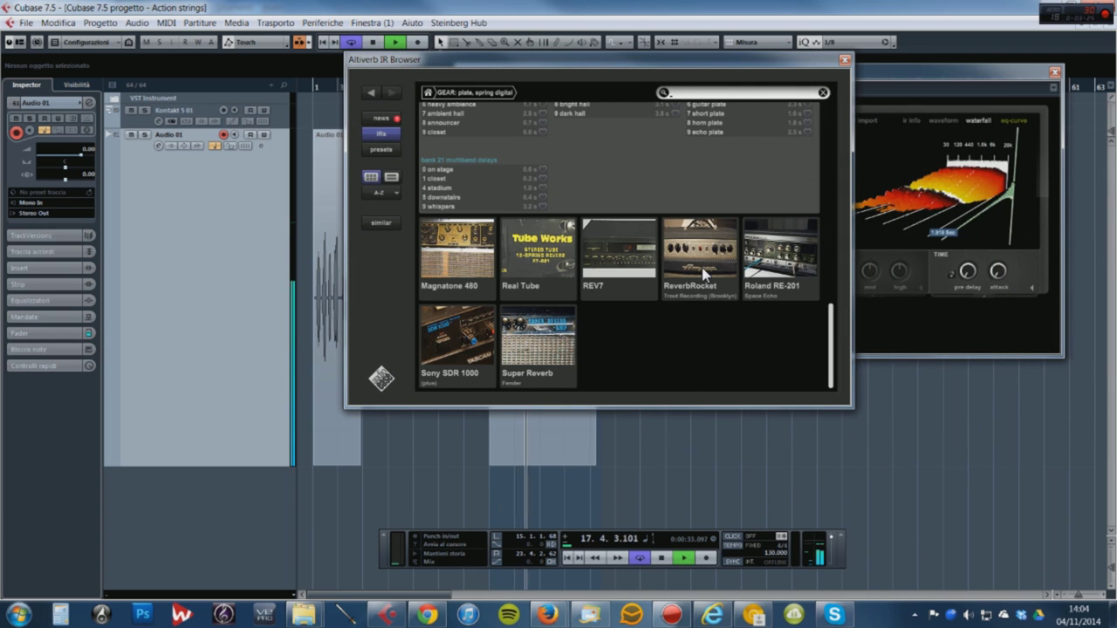
key("space")
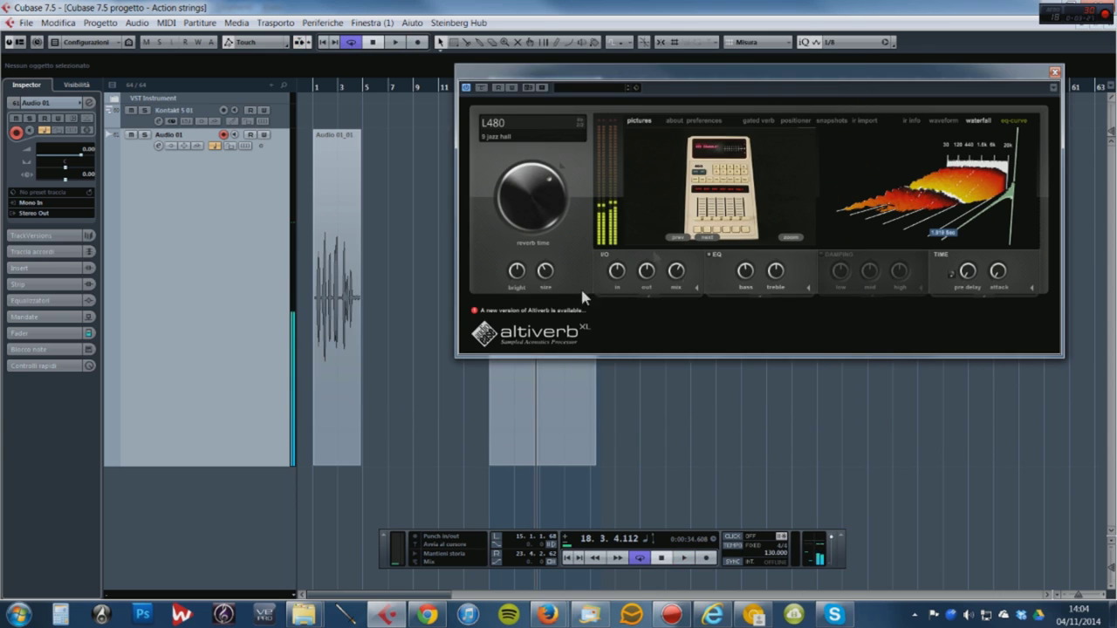
Reopen the IR browser and audition the bright and normal impulse responses of the Fender Super Reverb over the loop
left_click(620, 295)
left_click(550, 347)
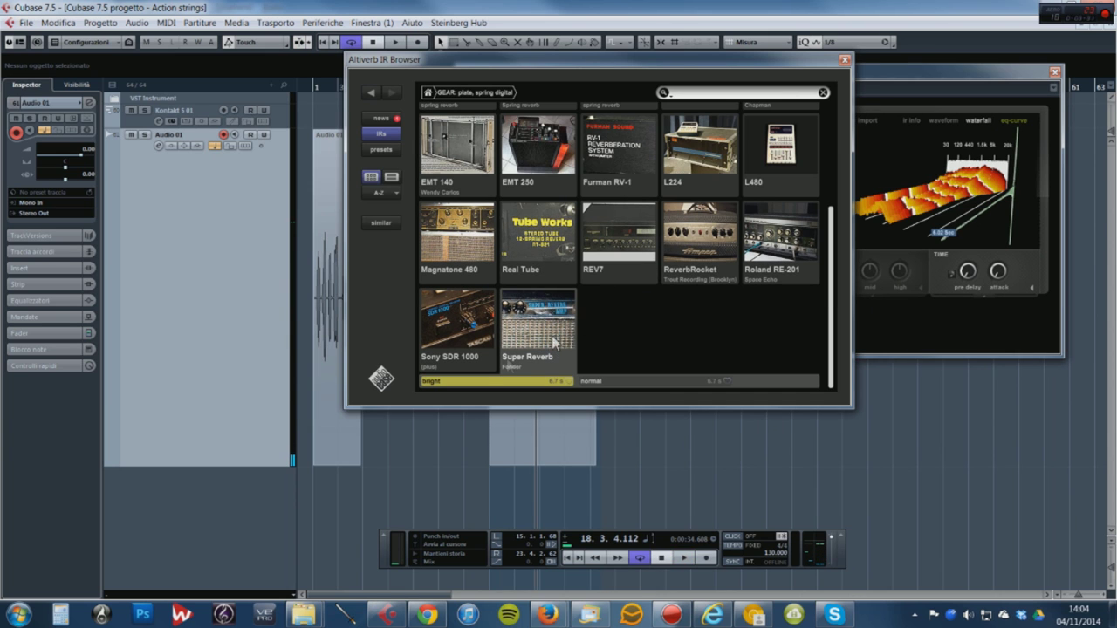
left_click(684, 559)
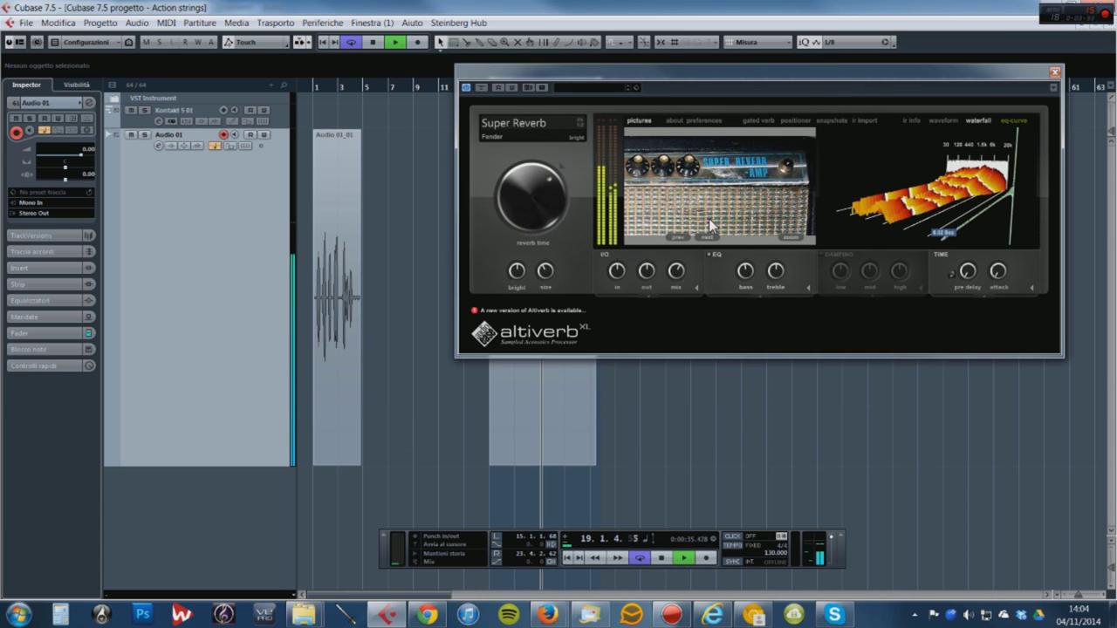
left_click(718, 196)
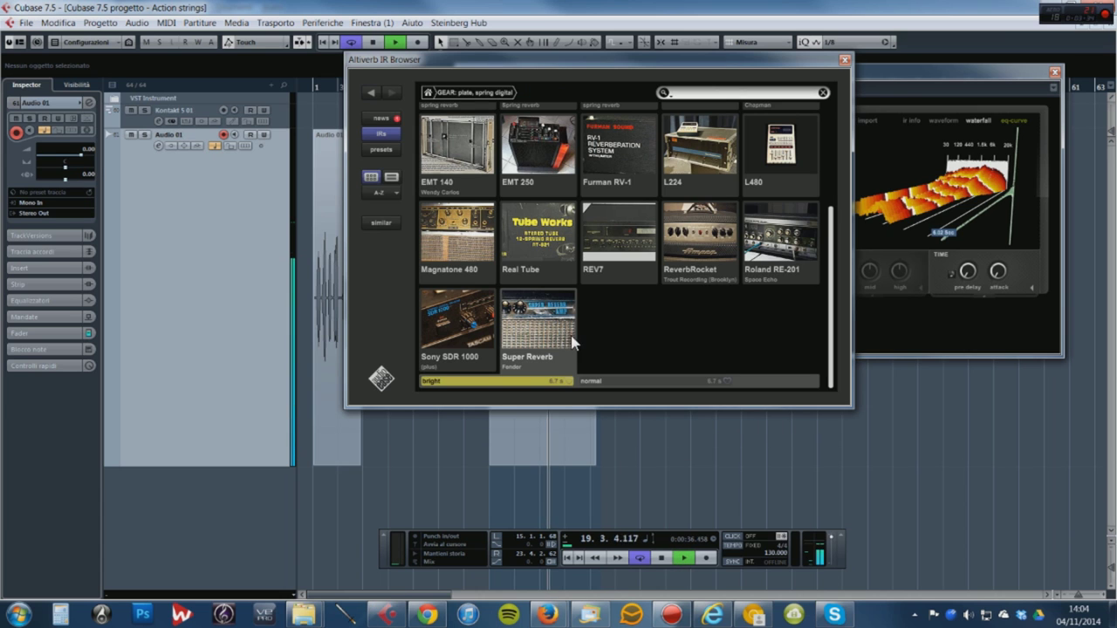
left_click(609, 382)
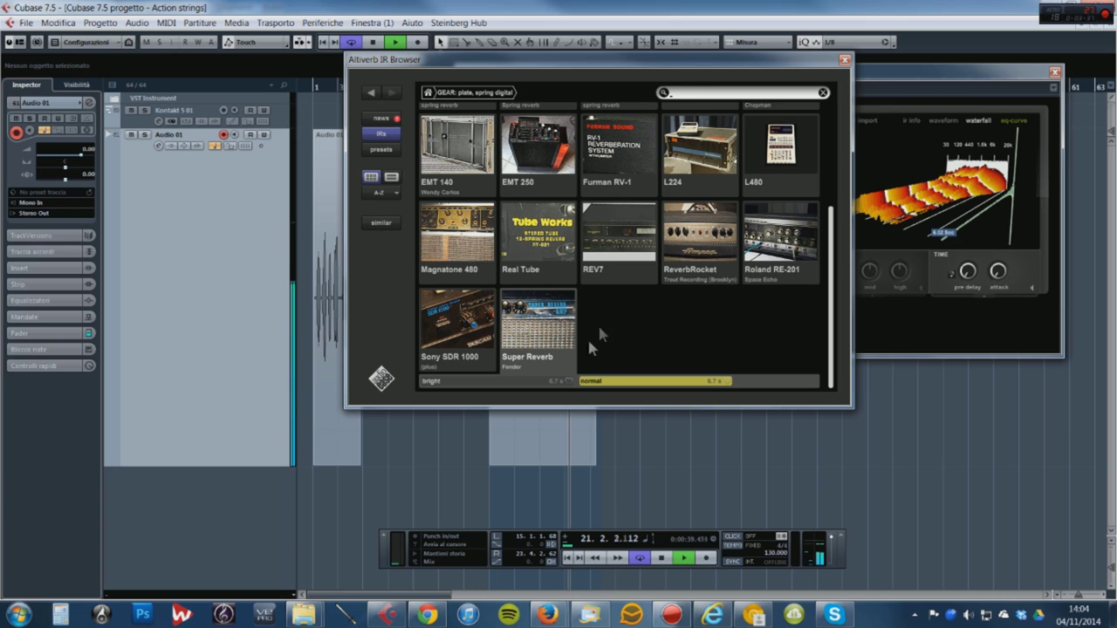
Audition the ReverbRocket (Trout) impulse response, stop playback and return the IR browser to its category overview
left_click(710, 245)
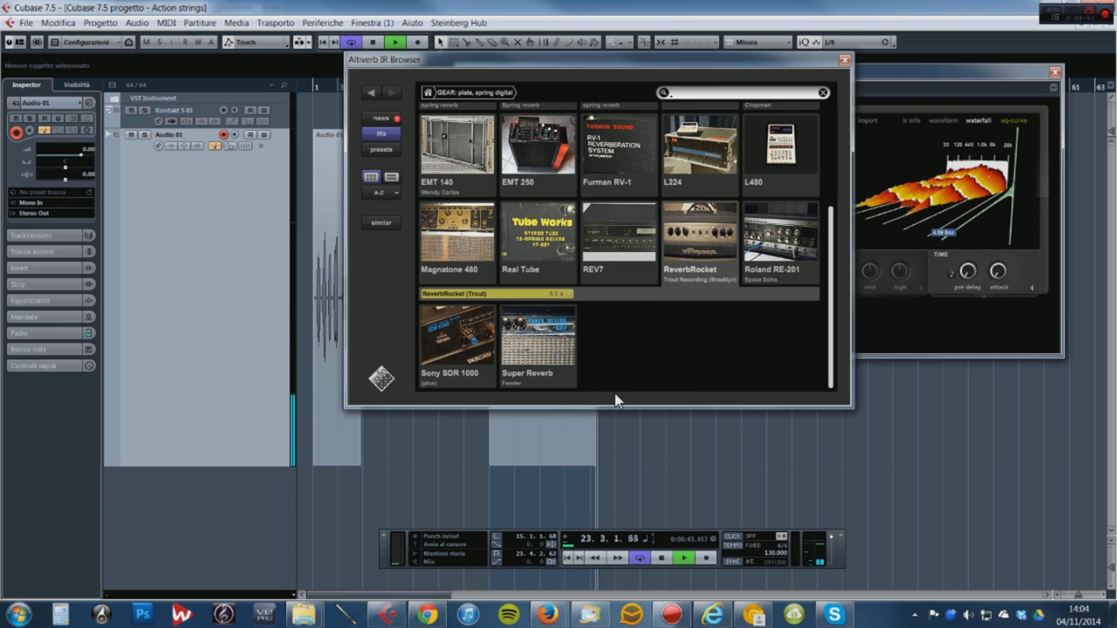
left_click(663, 559)
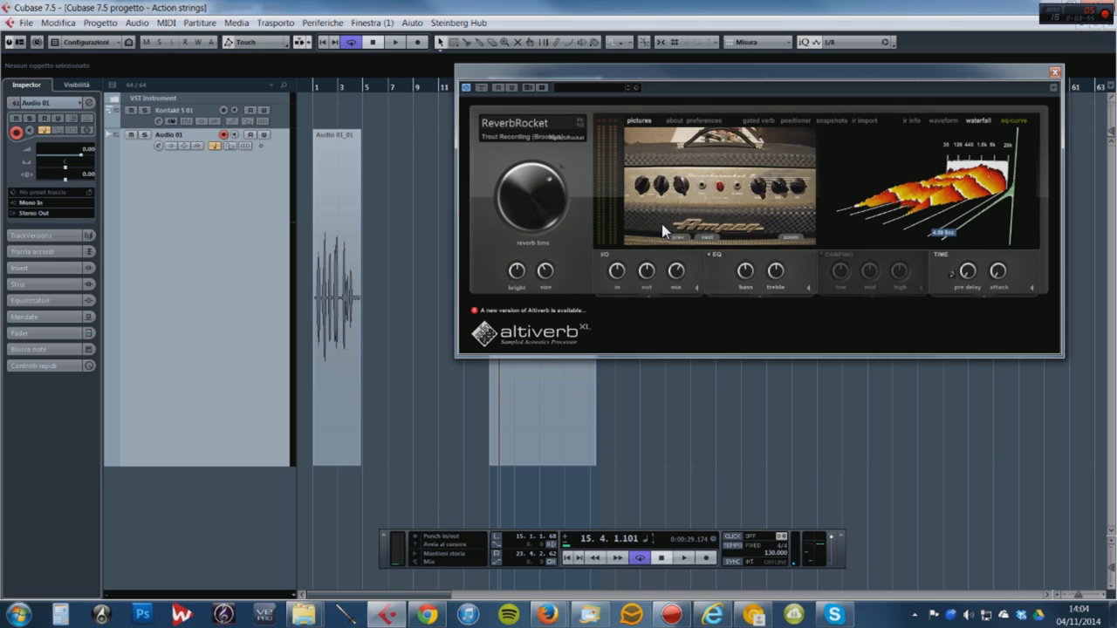
left_click(789, 192)
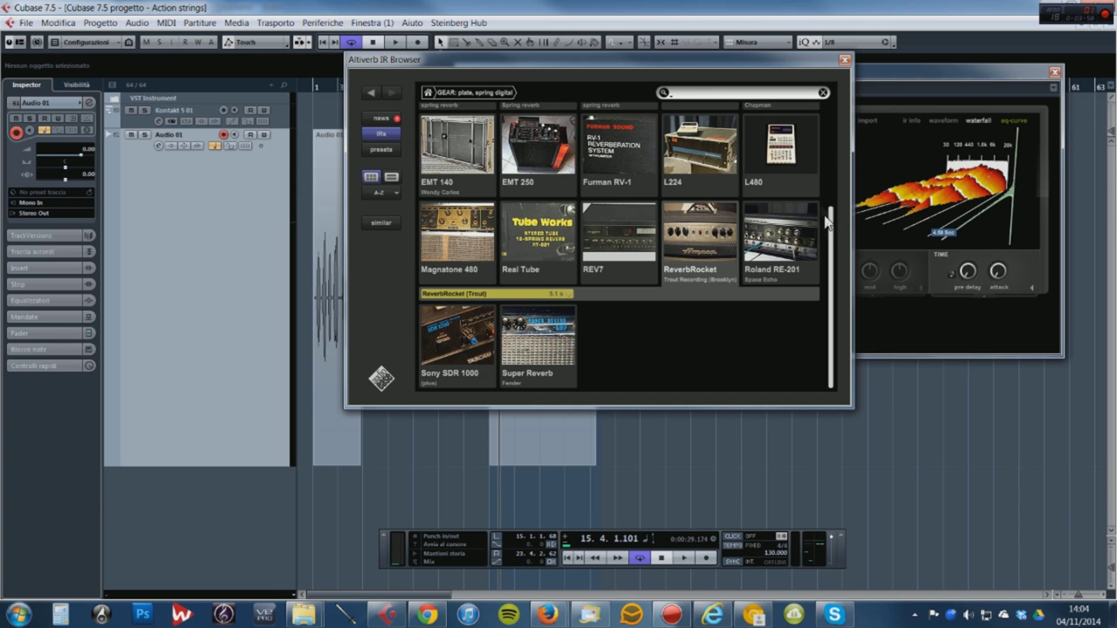
scroll(828, 229, "up", 3)
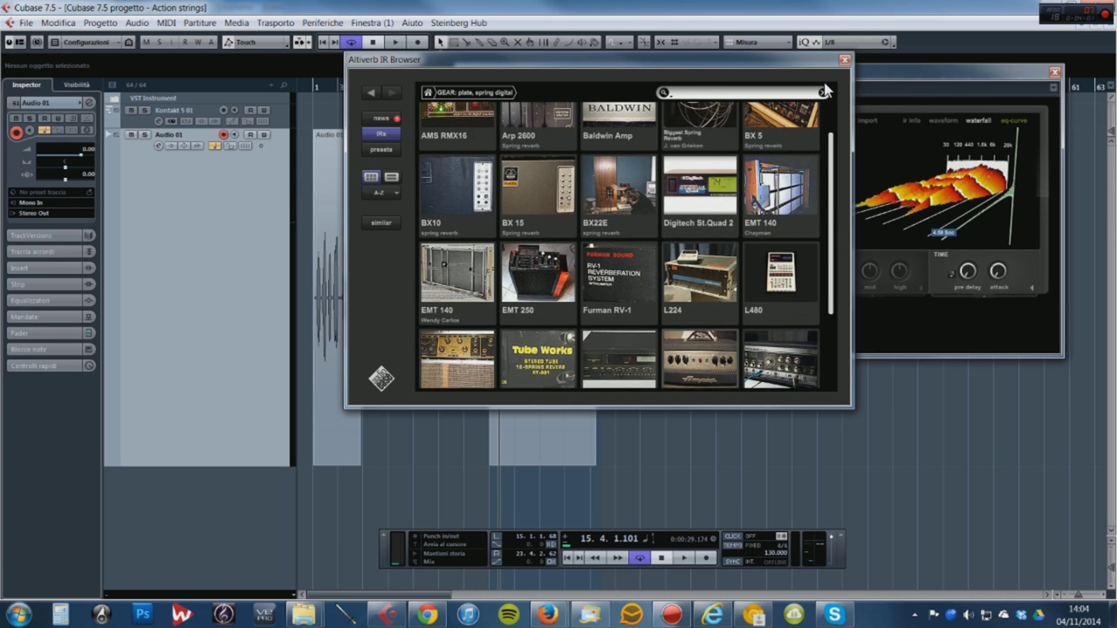
left_click(429, 93)
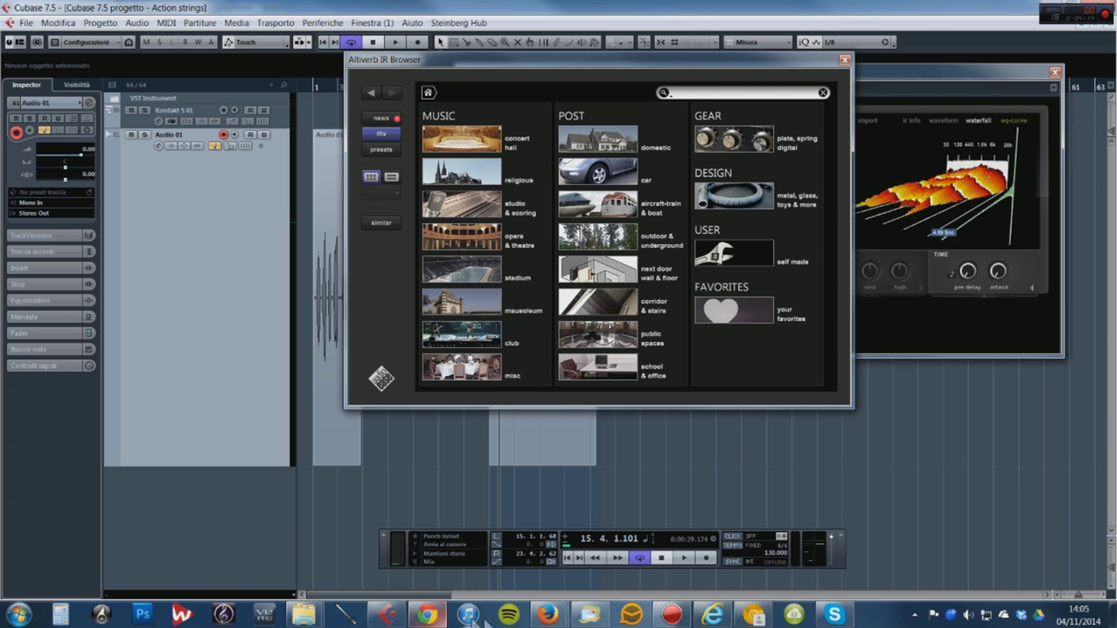
Switch to the Audio Ease online store in Firefox and look over its products and prices
left_click(548, 615)
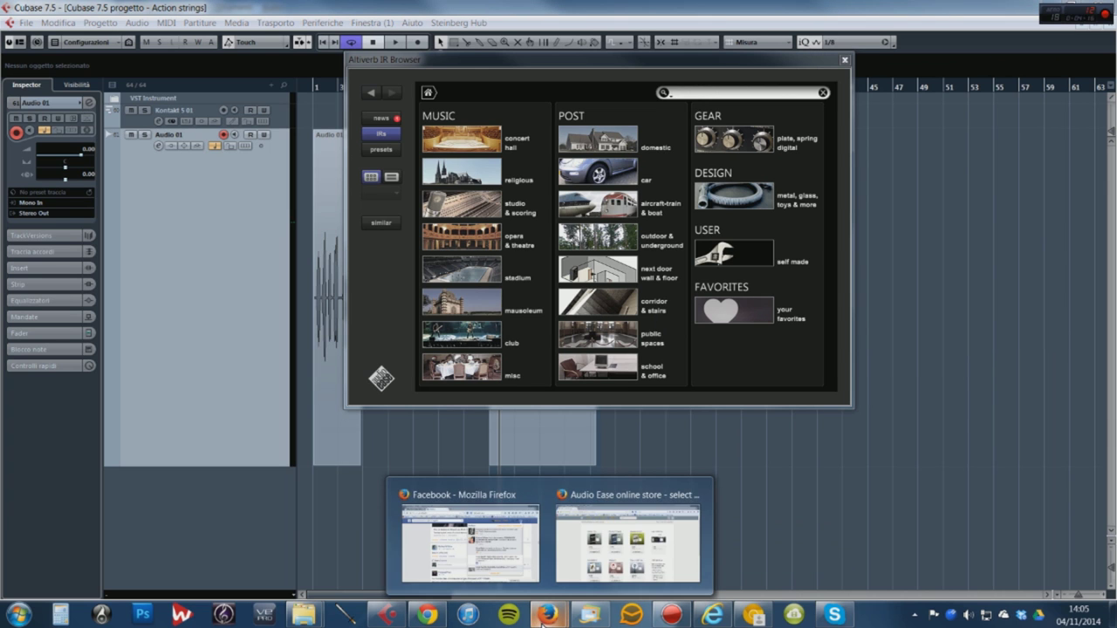
left_click(583, 519)
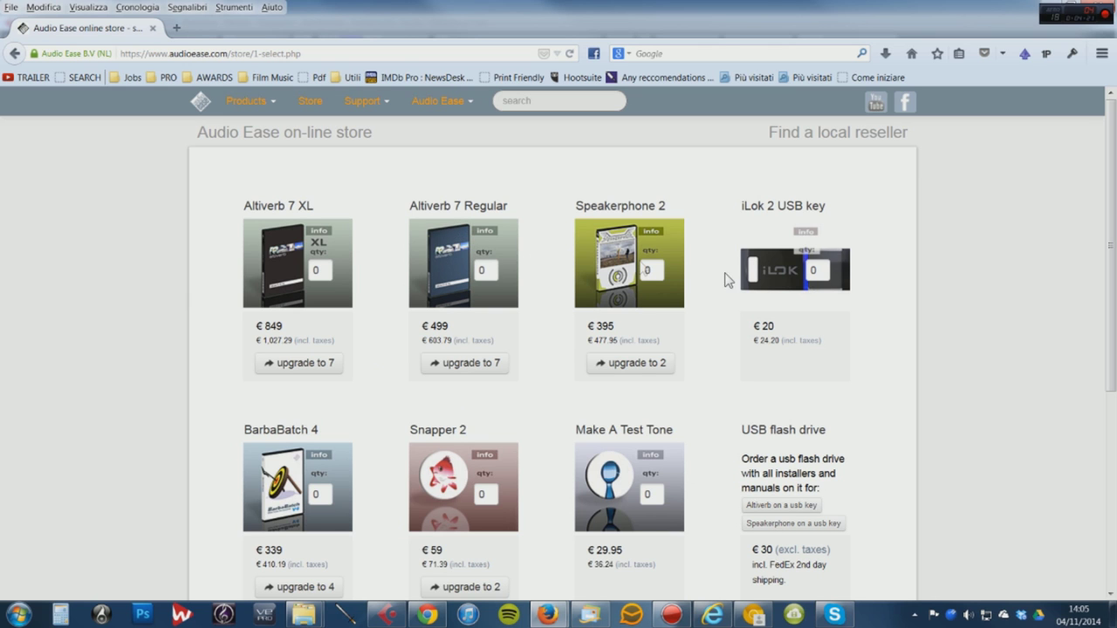
scroll(669, 278, "down", 6)
scroll(669, 278, "up", 6)
Open Audio Ease's YouTube page from the online store
mouse_move(671, 615)
left_click(876, 103)
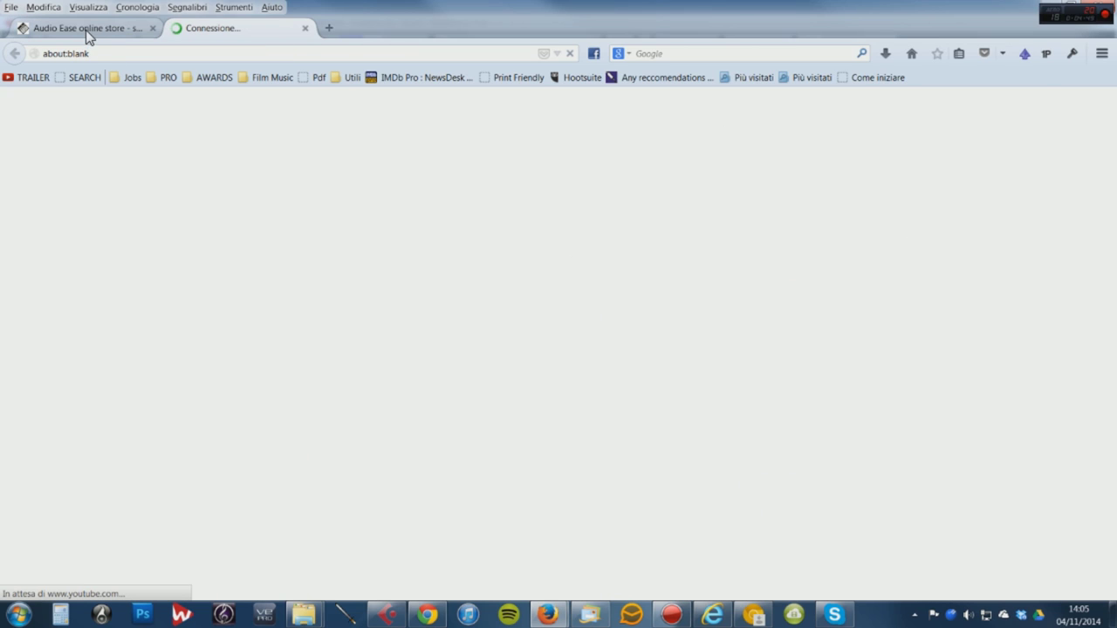